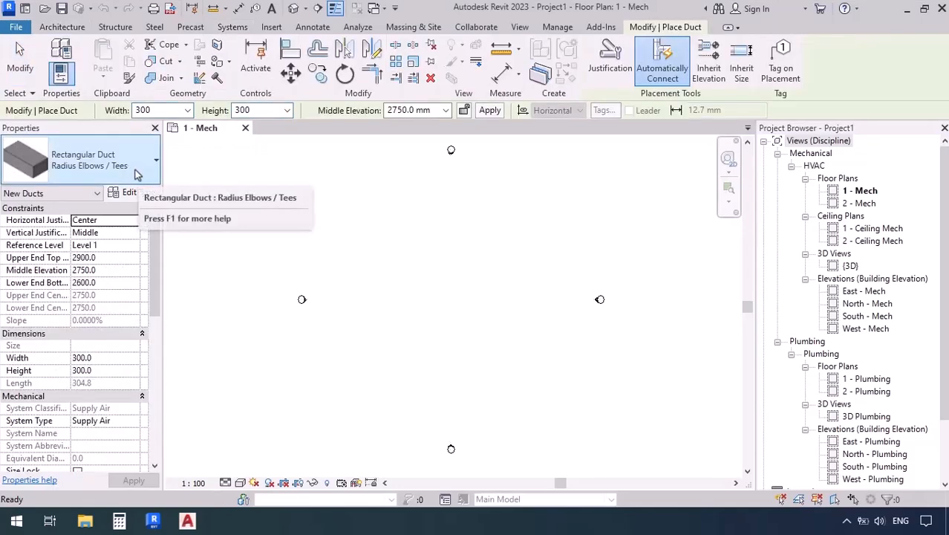
Choose the Rectangular Duct type Radius Elbows / Taps for the new duct.
{"action": "left_click", "coordinate": [136, 174]}
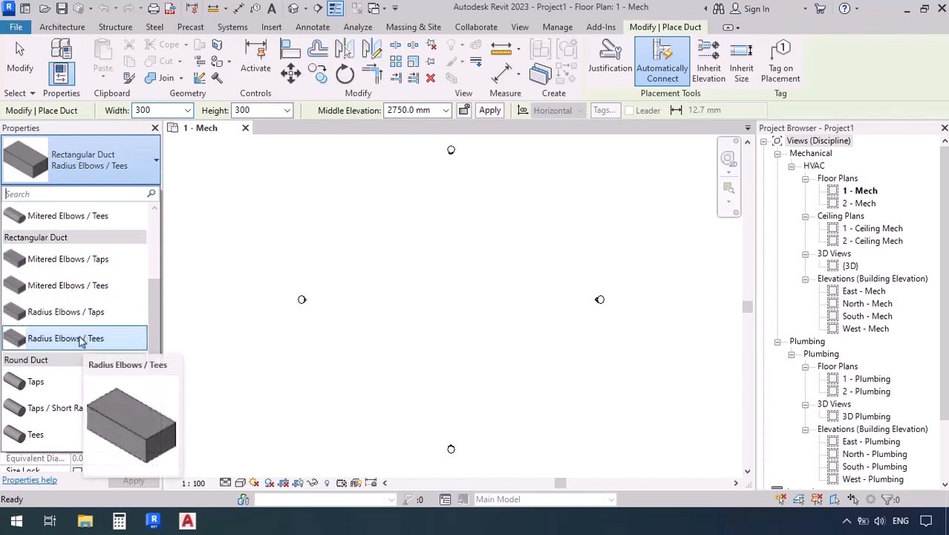
{"action": "left_click", "coordinate": [60, 169]}
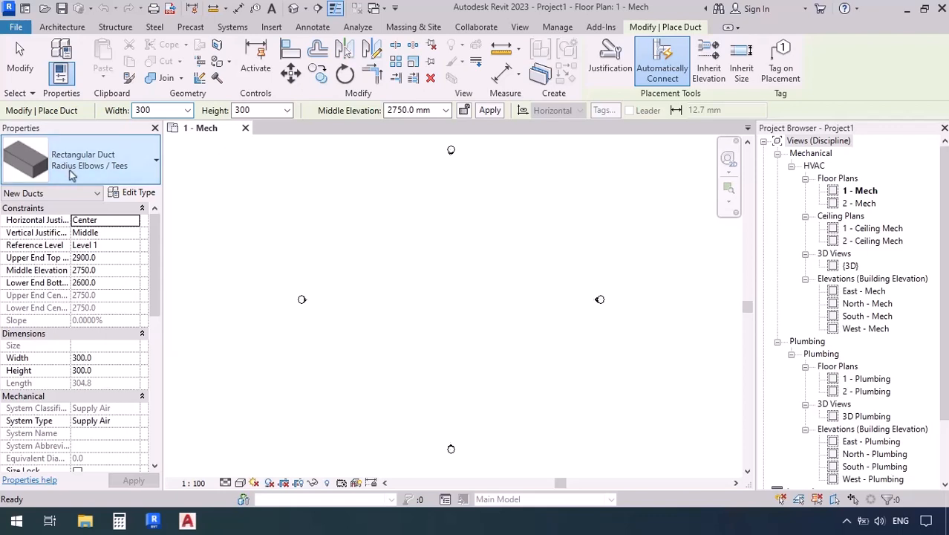
{"action": "left_click", "coordinate": [70, 176]}
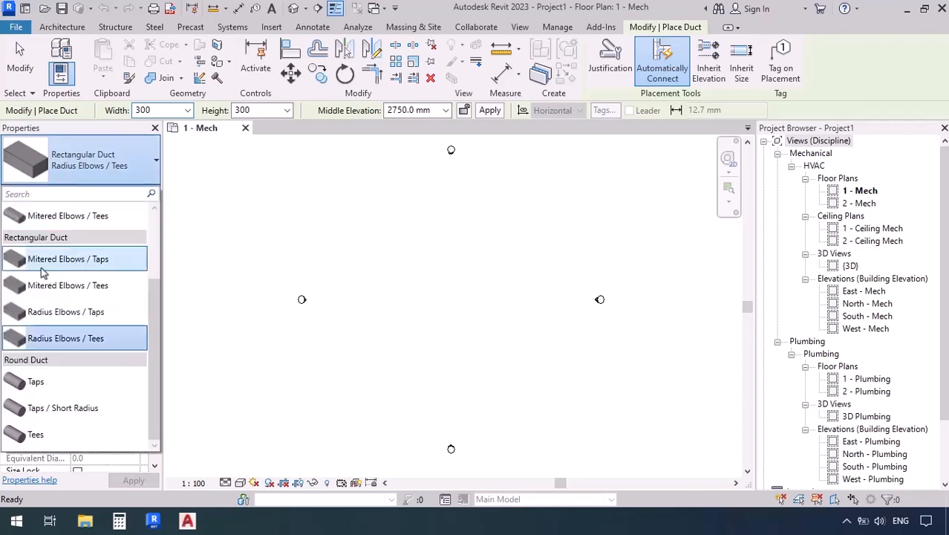
{"action": "left_click", "coordinate": [41, 313]}
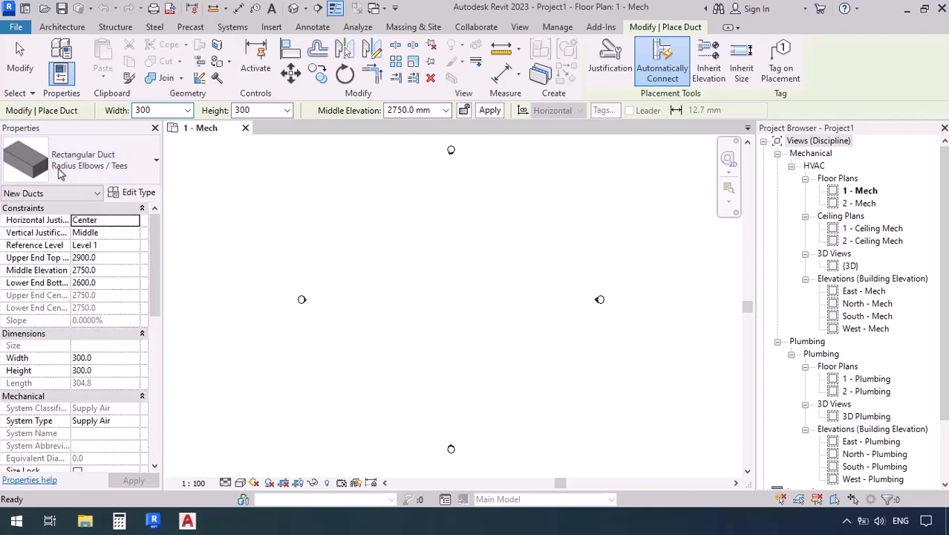
Open the duct type's routing preferences and review the available elbow fittings.
{"action": "left_click", "coordinate": [138, 195]}
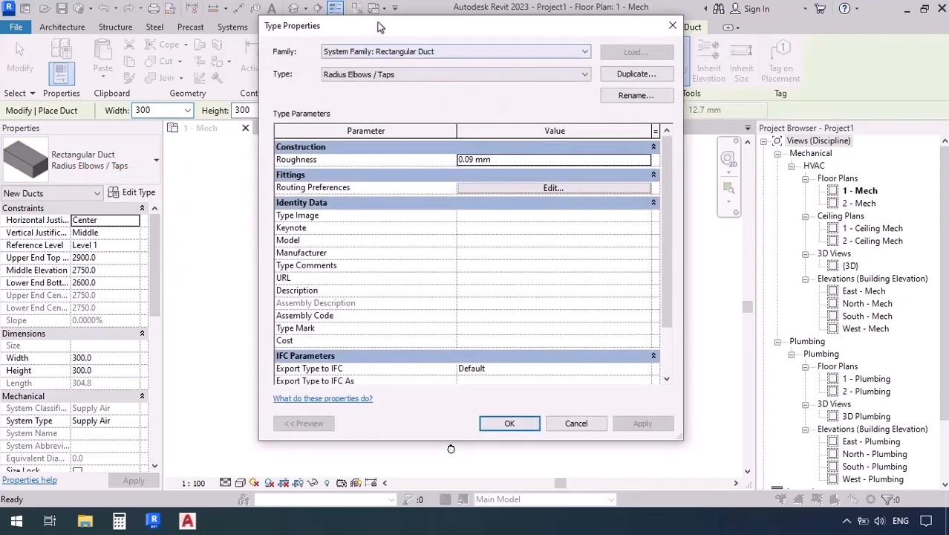
{"action": "left_click_drag", "start_coordinate": [393, 24], "coordinate": [290, 50]}
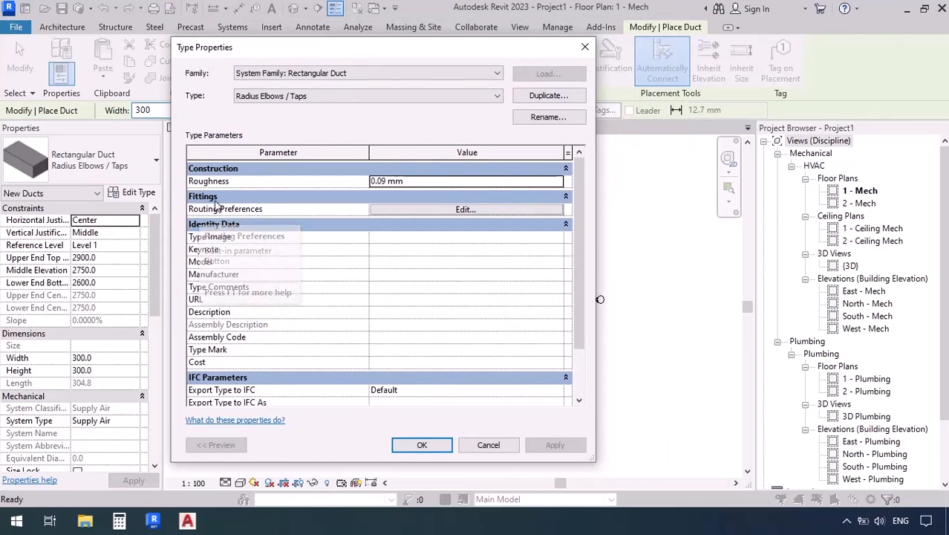
{"action": "left_click", "coordinate": [459, 213]}
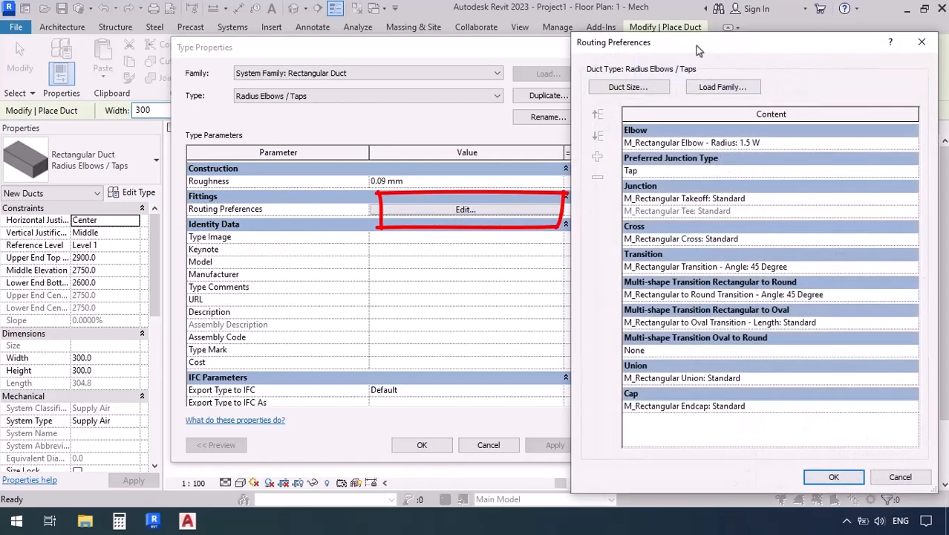
{"action": "left_click_drag", "start_coordinate": [696, 45], "coordinate": [702, 38]}
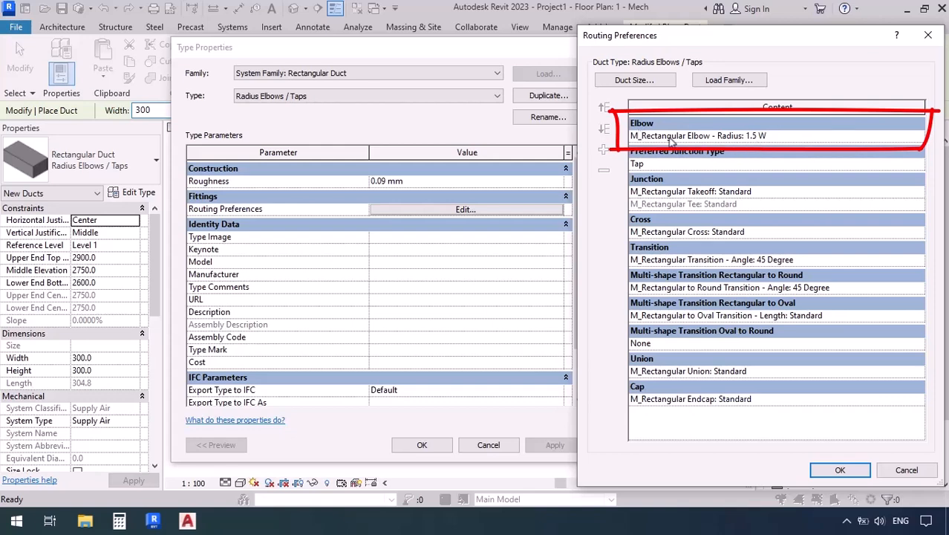
{"action": "left_click", "coordinate": [889, 139]}
{"action": "left_click", "coordinate": [887, 138]}
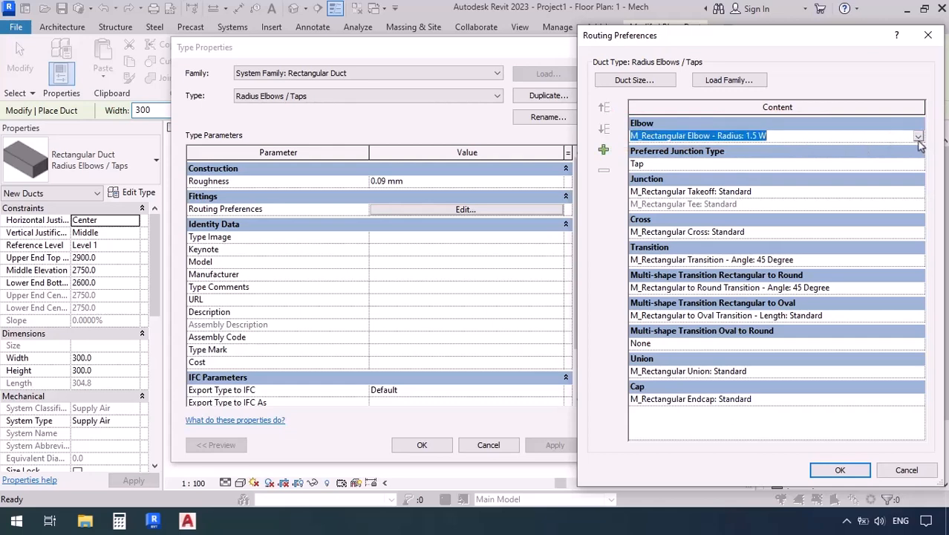
{"action": "left_click", "coordinate": [919, 139]}
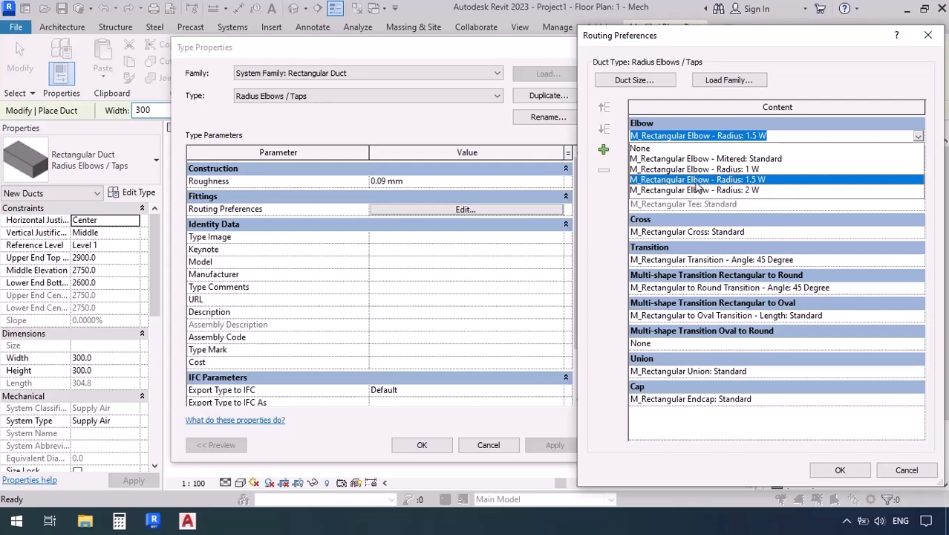
{"action": "left_click", "coordinate": [919, 138]}
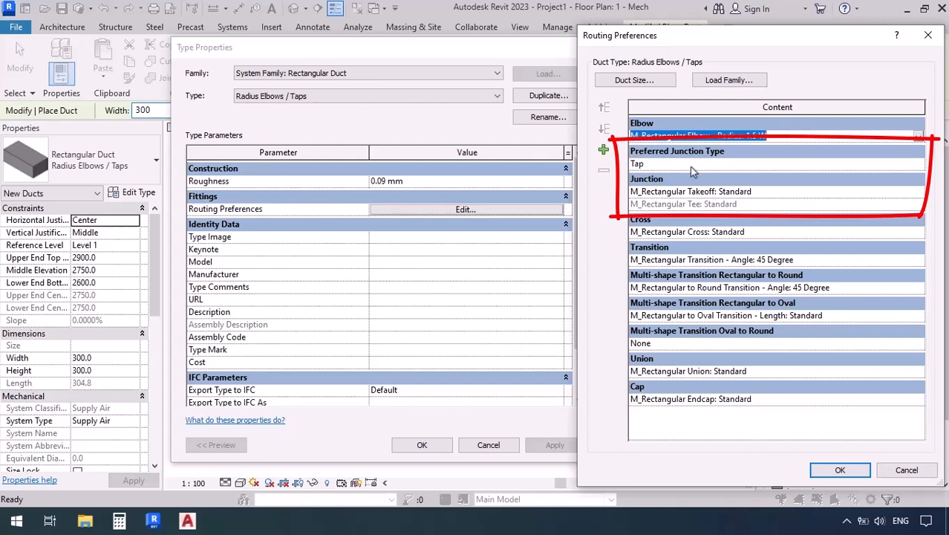
Try Tee as the preferred junction type, set it back to Tap, and accept the routing preferences and type properties.
{"action": "left_click", "coordinate": [919, 165]}
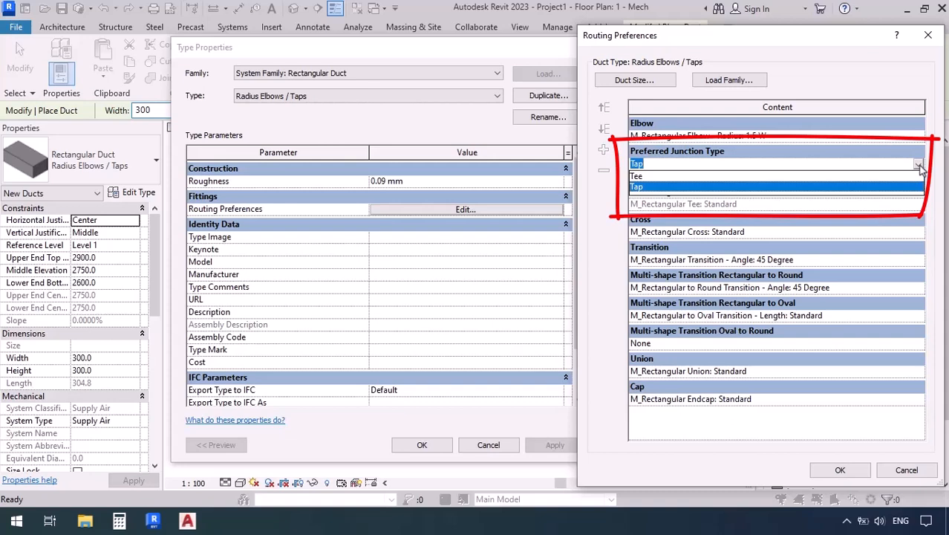
{"action": "left_click", "coordinate": [920, 170]}
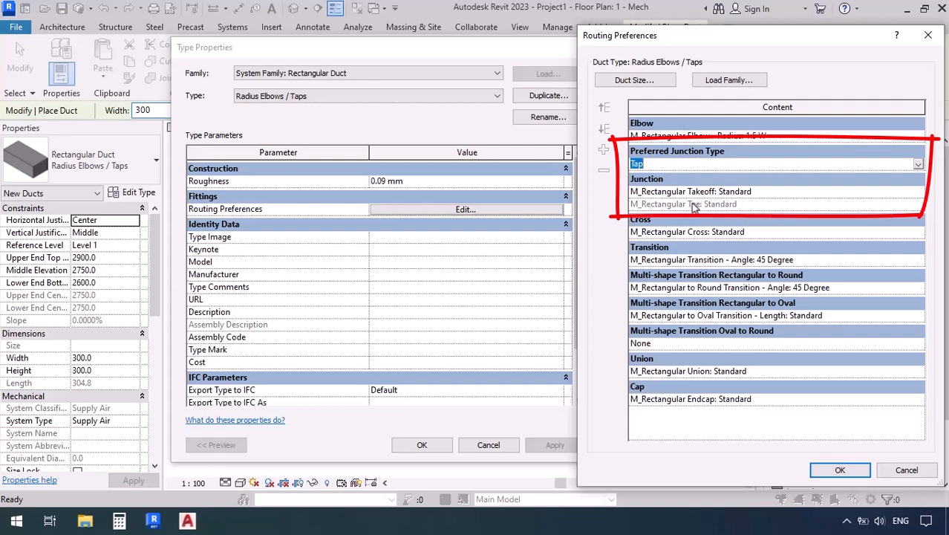
{"action": "left_click", "coordinate": [919, 165]}
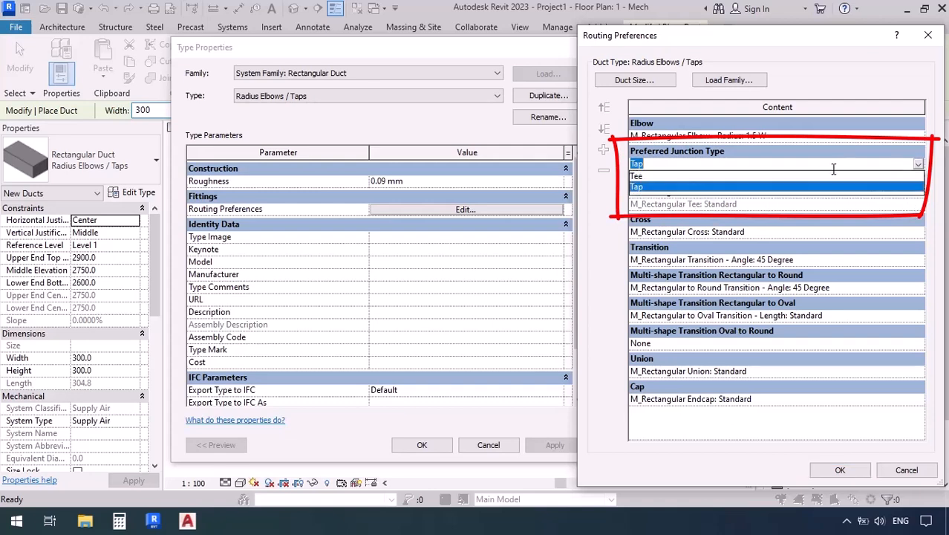
{"action": "left_click", "coordinate": [652, 176]}
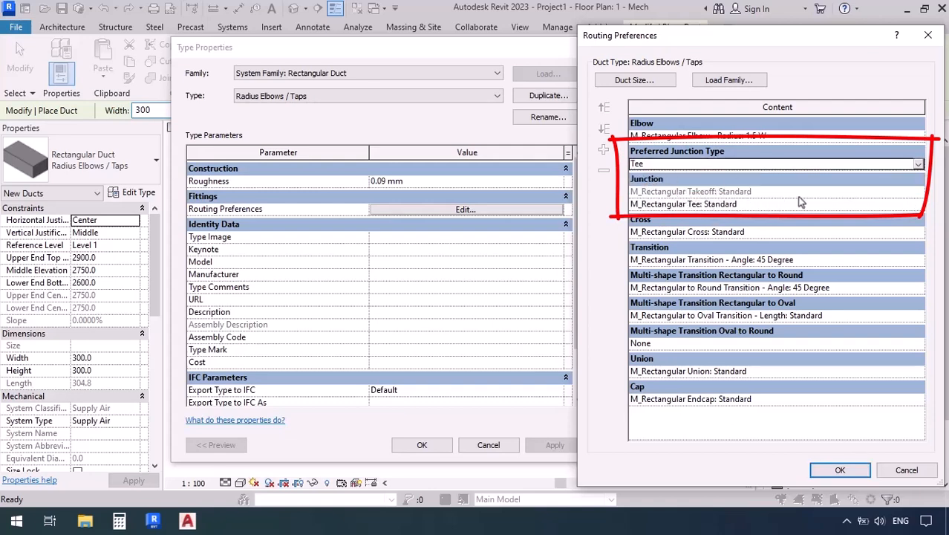
{"action": "left_click", "coordinate": [918, 164]}
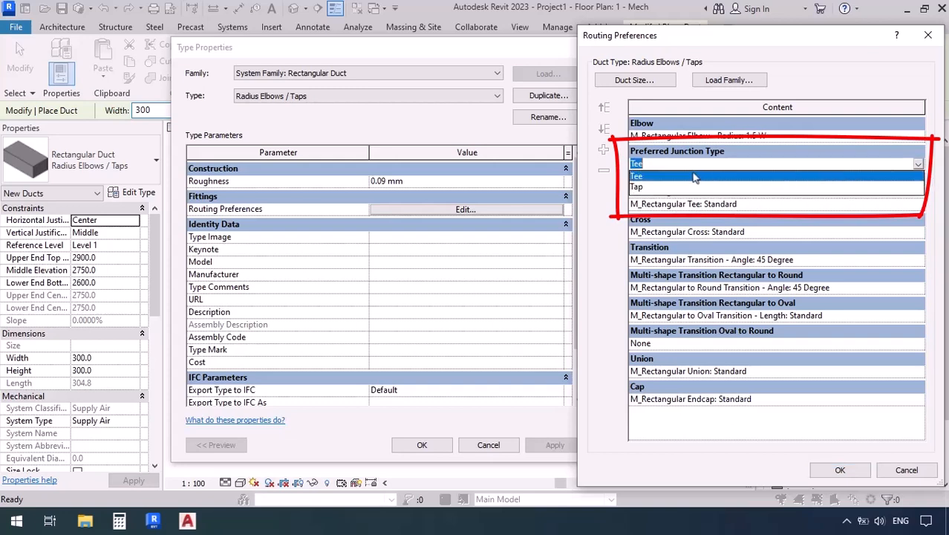
{"action": "left_click", "coordinate": [644, 184]}
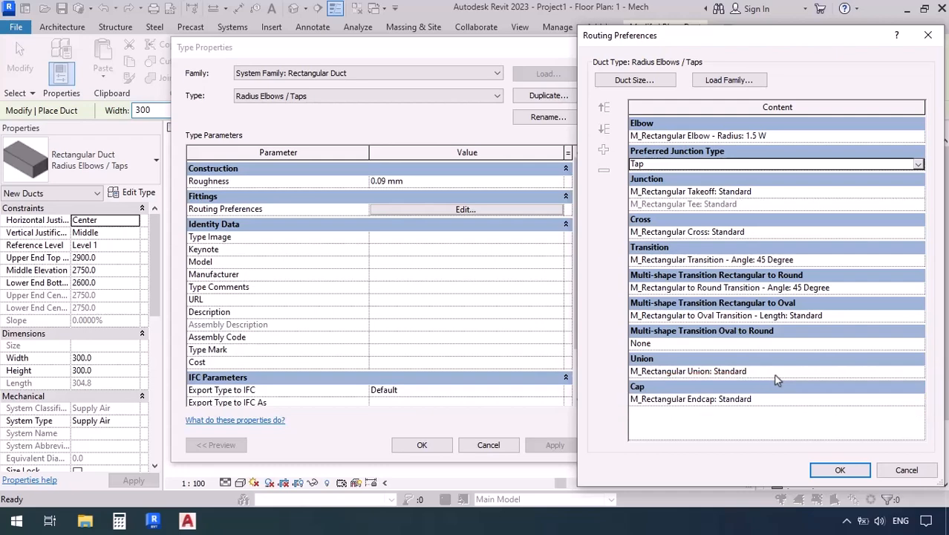
{"action": "left_click", "coordinate": [840, 470]}
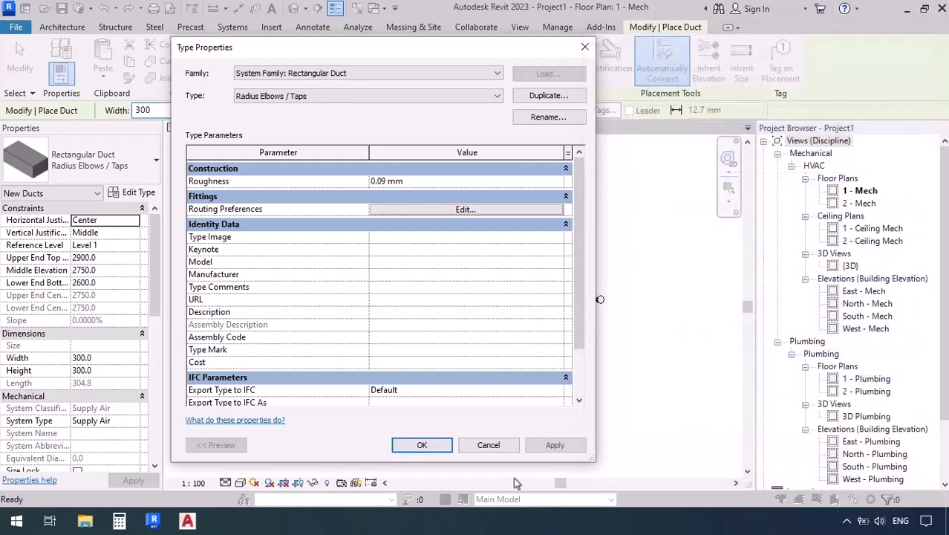
{"action": "left_click", "coordinate": [422, 445]}
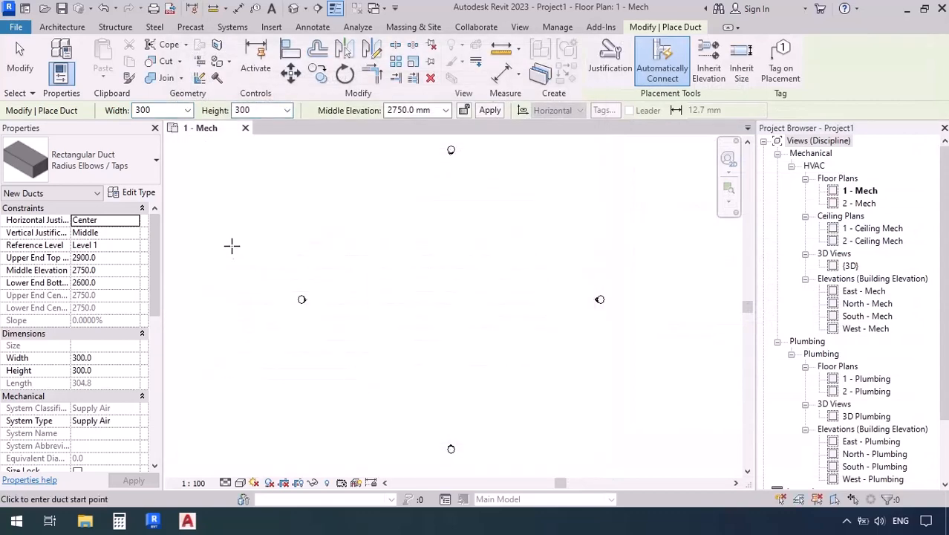
Draw a horizontal duct 800 mm wide and 800 mm high, starting just east of the west elevation marker.
{"action": "left_click", "coordinate": [169, 110]}
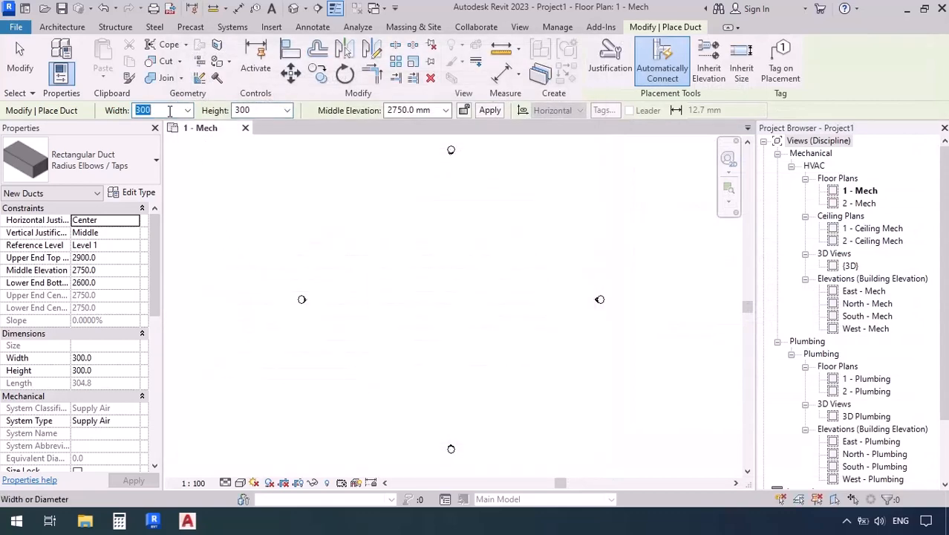
{"action": "type", "text": "800"}
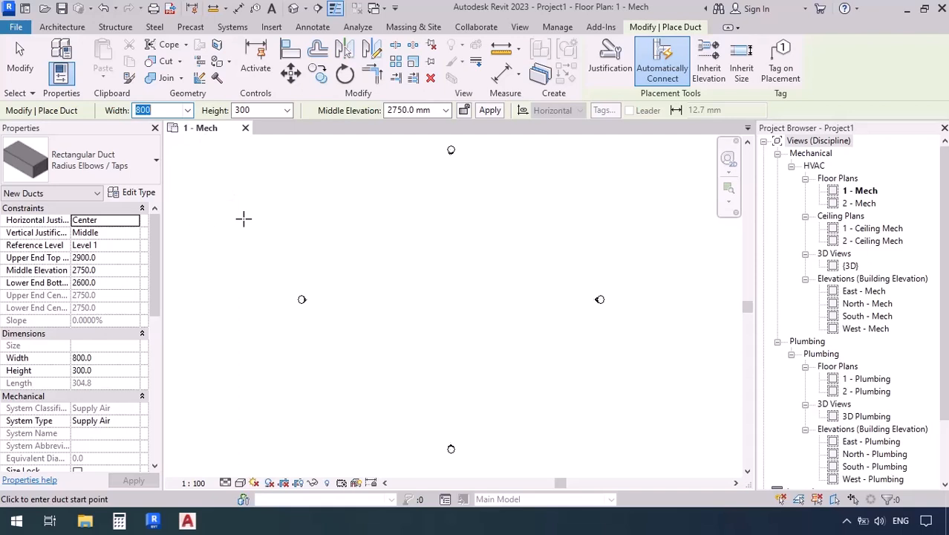
{"action": "double_click", "coordinate": [267, 110]}
{"action": "type", "text": "800"}
{"action": "key", "text": "Return"}
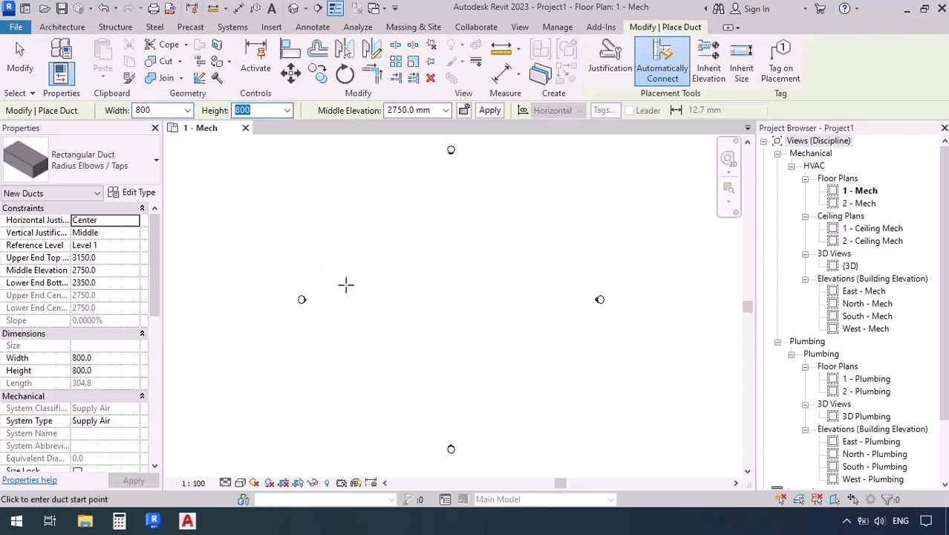
{"action": "left_click", "coordinate": [346, 284]}
{"action": "scroll", "coordinate": [356, 284], "scroll_direction": "up", "scroll_amount": 5}
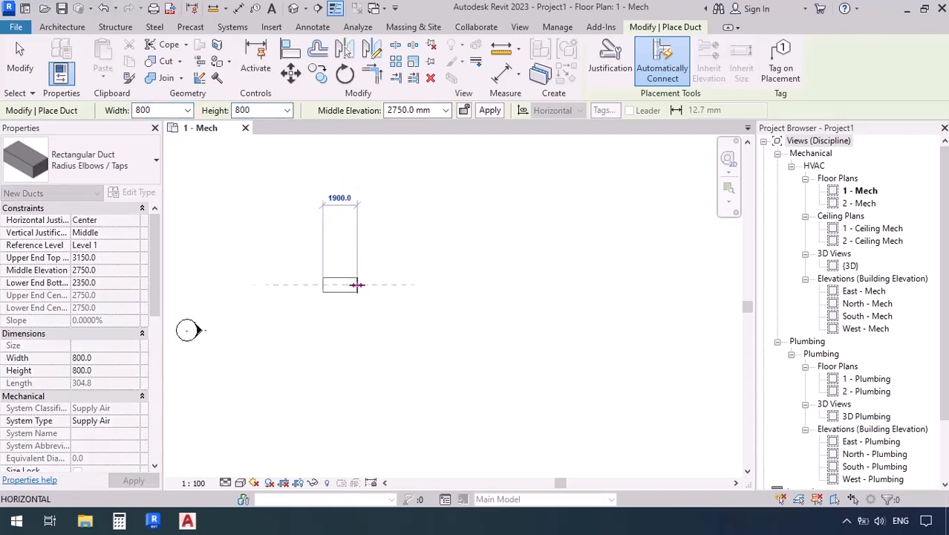
{"action": "scroll", "coordinate": [358, 284], "scroll_direction": "up", "scroll_amount": 2}
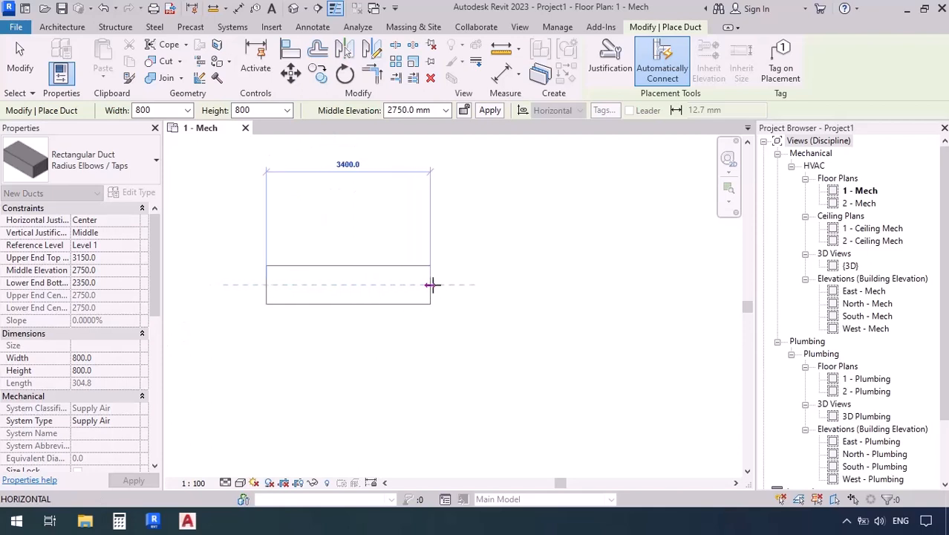
{"action": "left_click", "coordinate": [442, 285]}
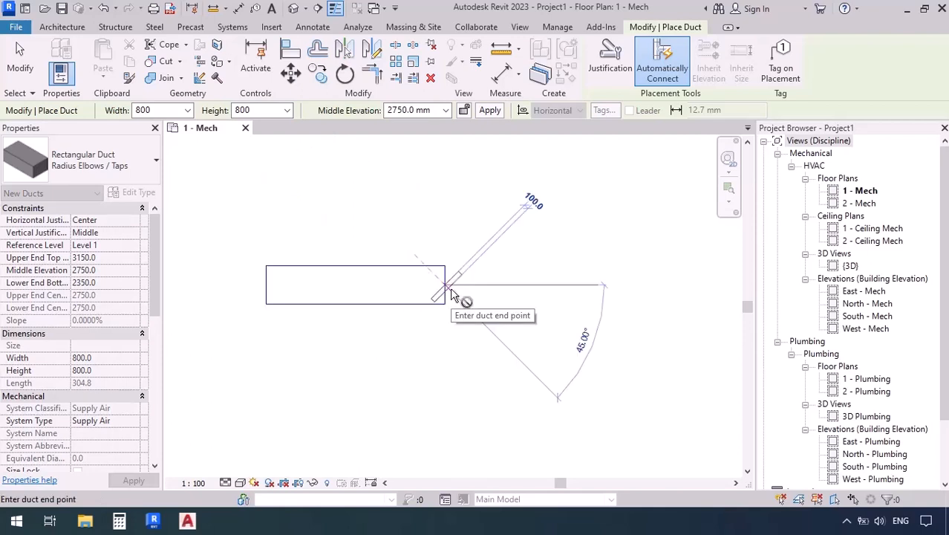
Continue the duct run eastward with a horizontal segment 500 mm wide, 500 mm high and about 3300 mm long, and finish the run.
{"action": "left_click", "coordinate": [163, 110]}
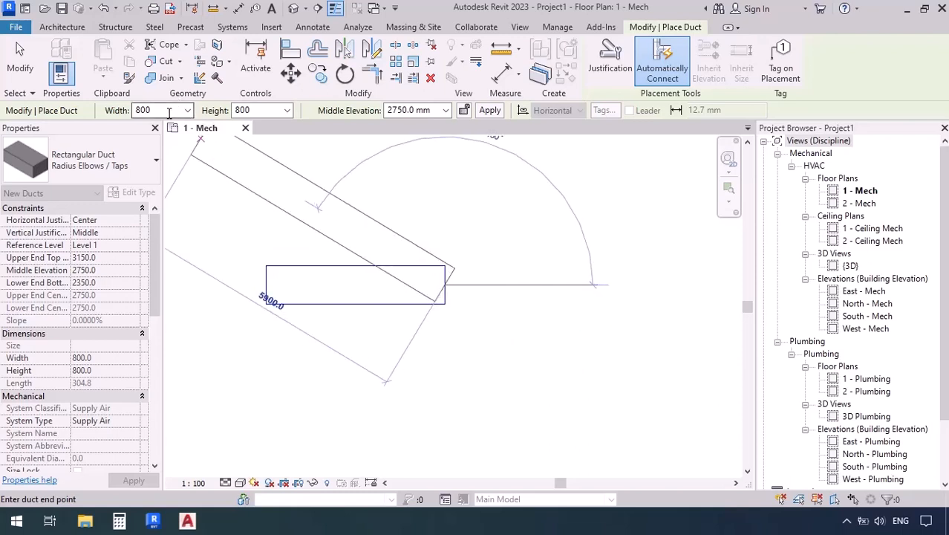
{"action": "type", "text": "500"}
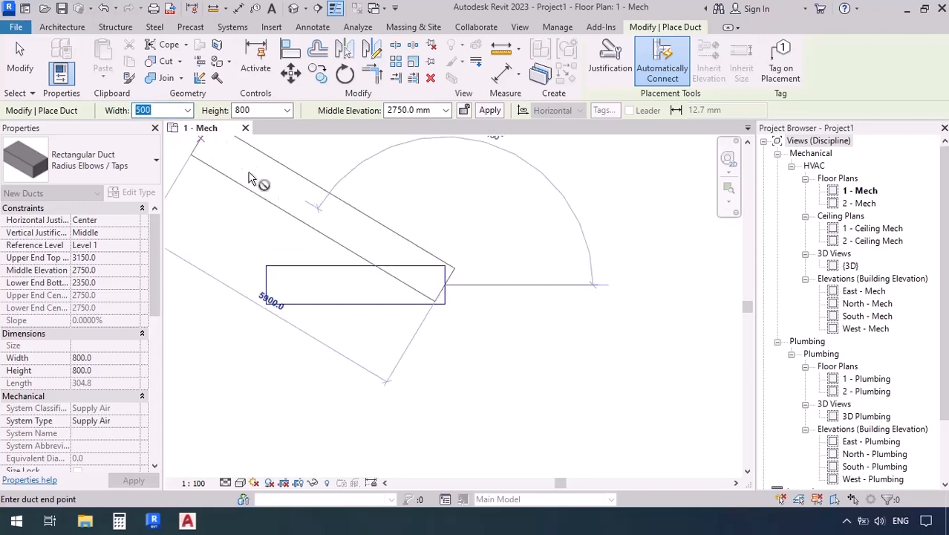
{"action": "left_click", "coordinate": [257, 109]}
{"action": "type", "text": "500"}
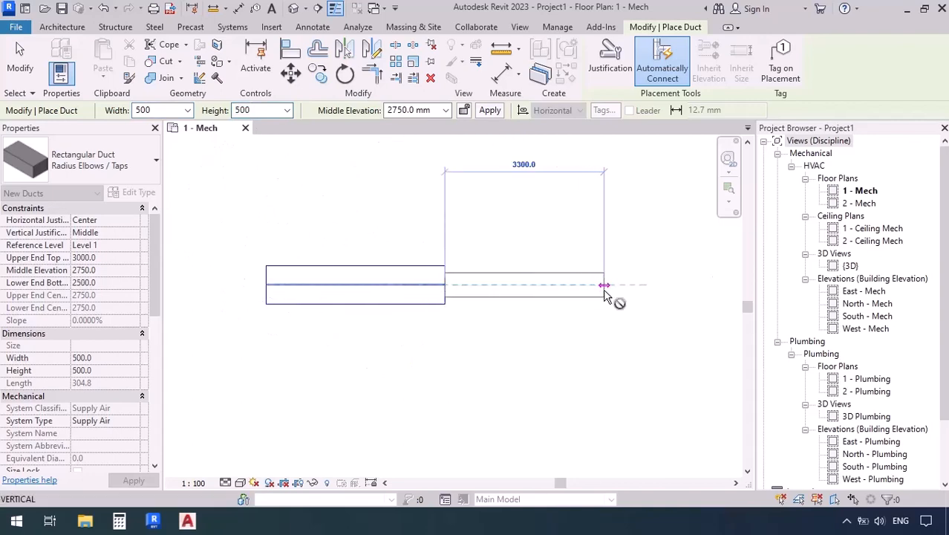
{"action": "left_click", "coordinate": [604, 286]}
{"action": "key", "text": "Escape"}
{"action": "key", "text": "Escape"}
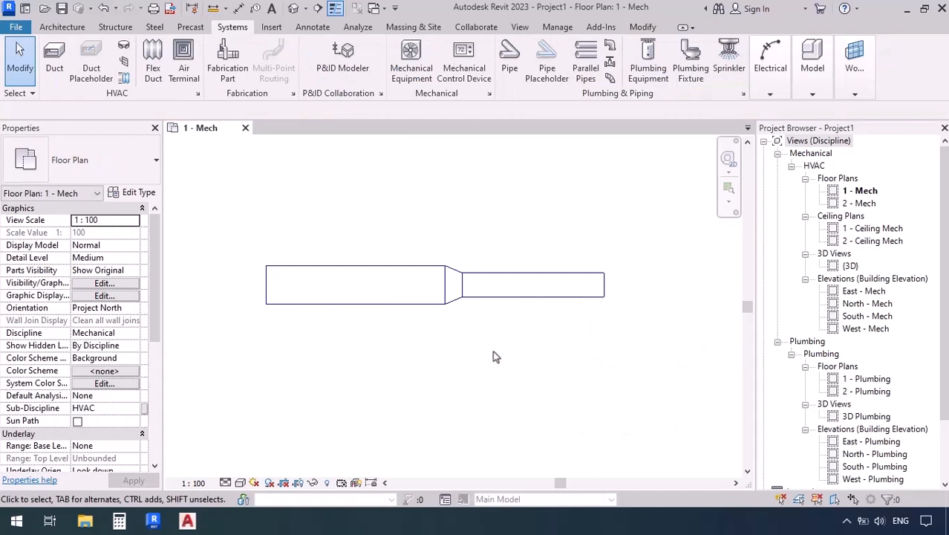
Change the transition fitting between the two duct segments to the 30 Degree type of M_Rectangular Transition - Angle.
{"action": "left_click", "coordinate": [453, 307]}
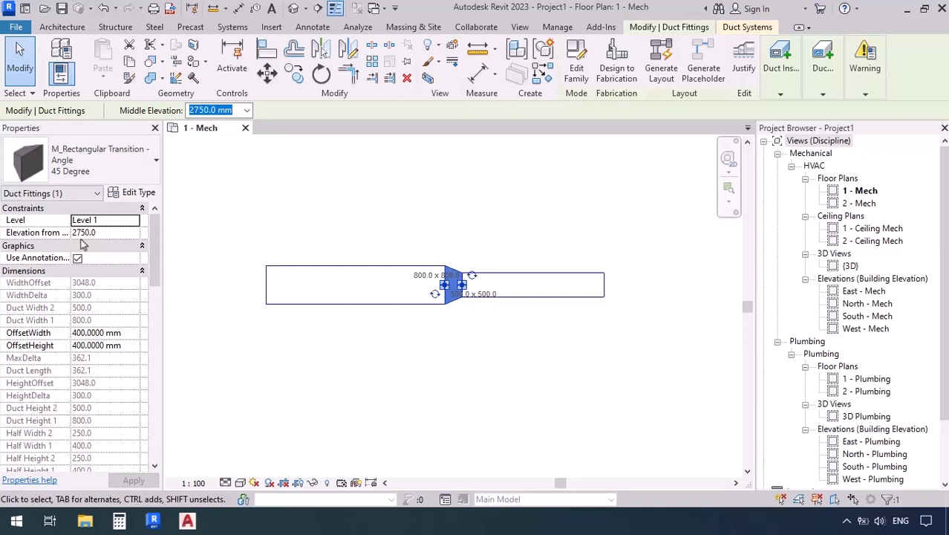
{"action": "left_click", "coordinate": [134, 172]}
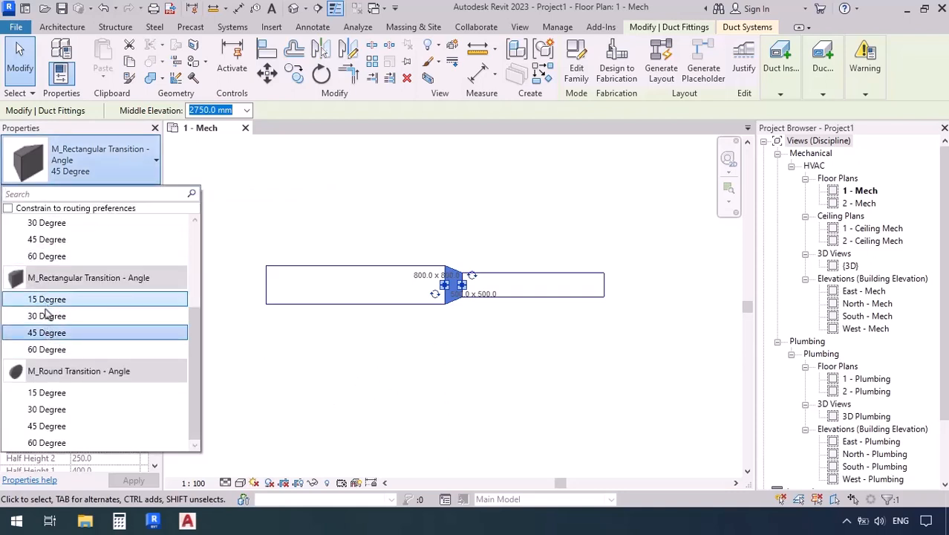
{"action": "left_click", "coordinate": [46, 316]}
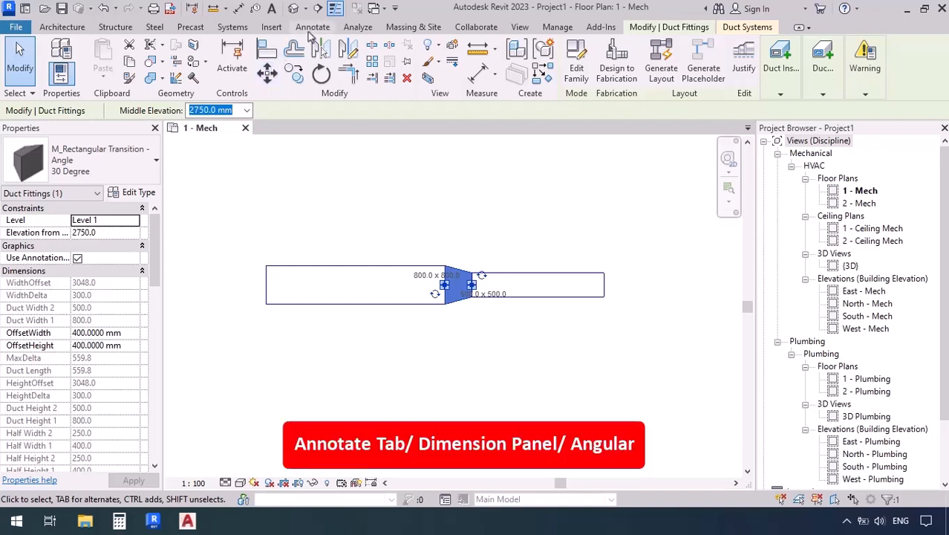
Add an angular dimension between the two sloped edges of the transition fitting, placing its arc west of the fitting.
{"action": "left_click", "coordinate": [311, 32]}
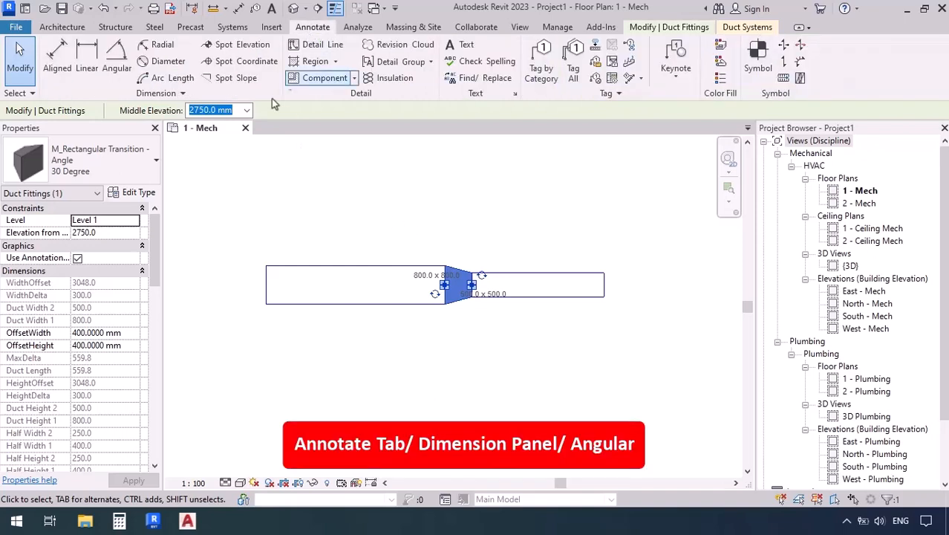
{"action": "left_click", "coordinate": [115, 80]}
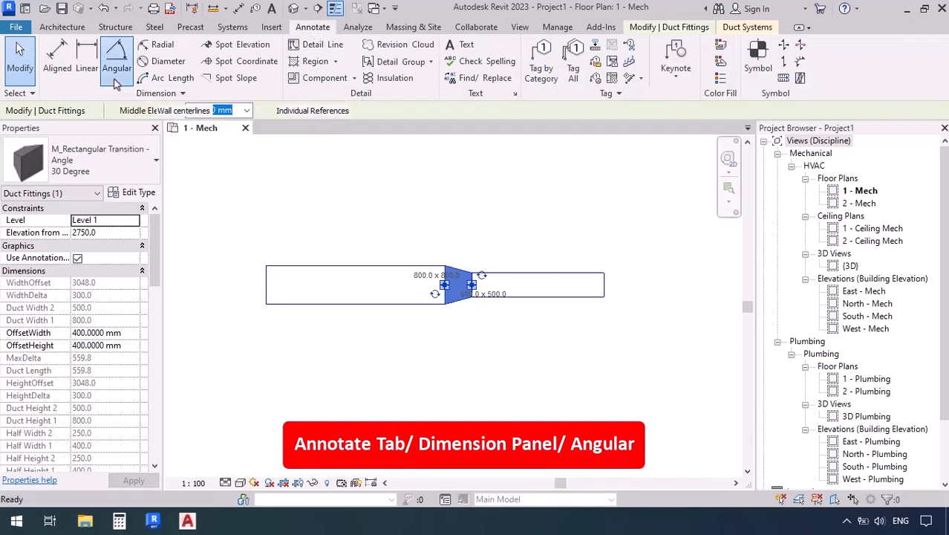
{"action": "scroll", "coordinate": [459, 269], "scroll_direction": "up", "scroll_amount": 3}
{"action": "left_click", "coordinate": [461, 276]}
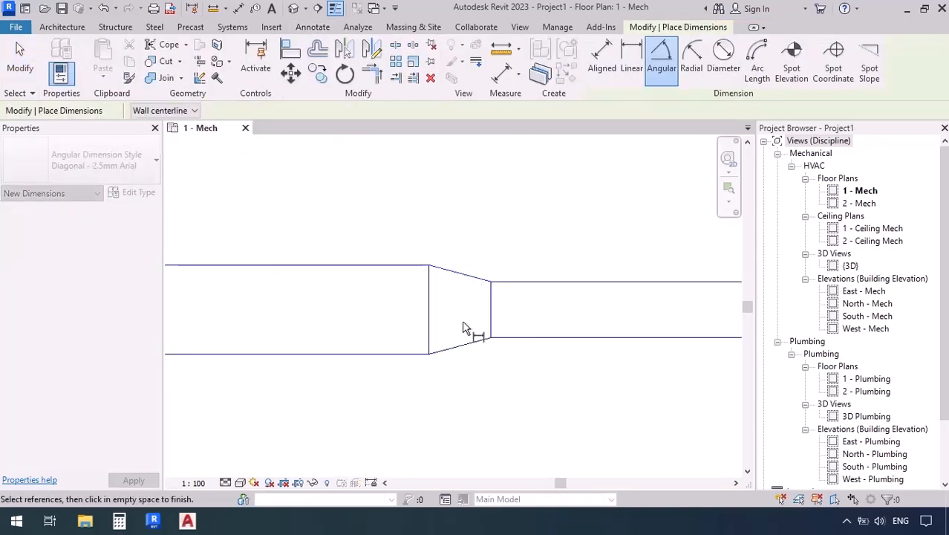
{"action": "left_click", "coordinate": [462, 347]}
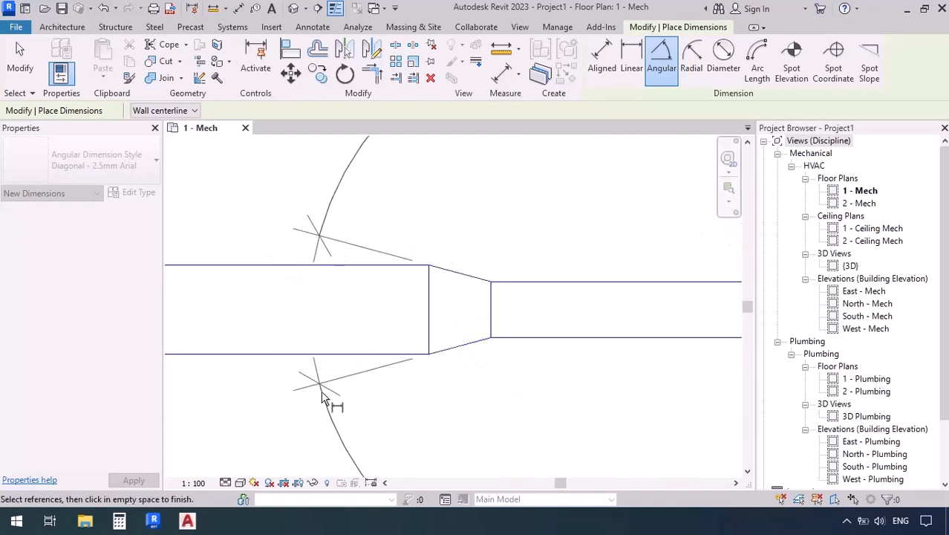
{"action": "left_click", "coordinate": [321, 382]}
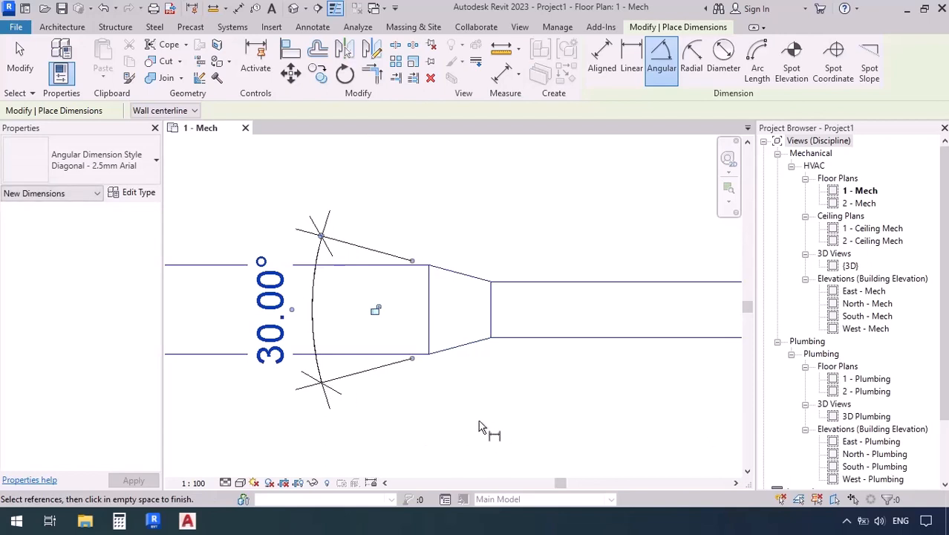
{"action": "scroll", "coordinate": [483, 423], "scroll_direction": "down", "scroll_amount": 1}
{"action": "middle_click_drag", "start_coordinate": [480, 417], "coordinate": [469, 368]}
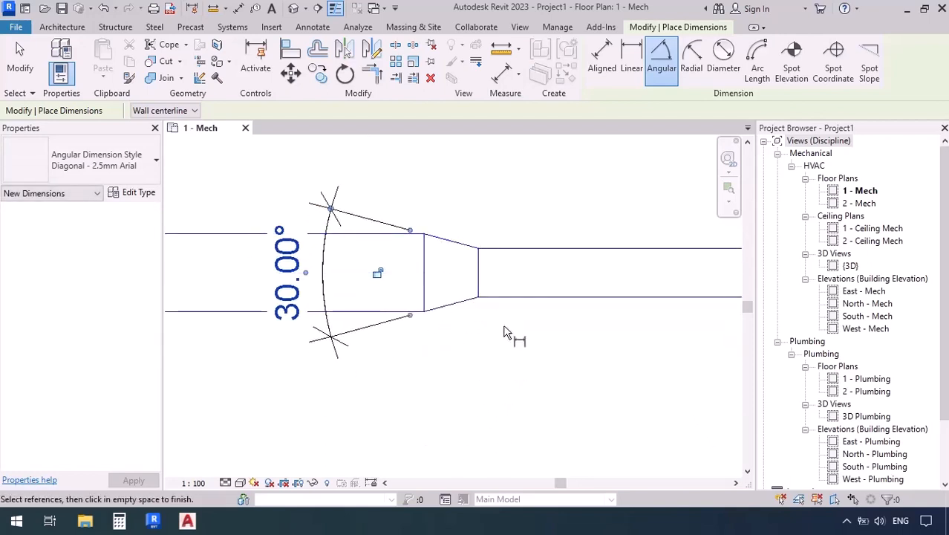
{"action": "scroll", "coordinate": [504, 331], "scroll_direction": "down", "scroll_amount": 1}
{"action": "key", "text": "Escape"}
{"action": "key", "text": "Escape"}
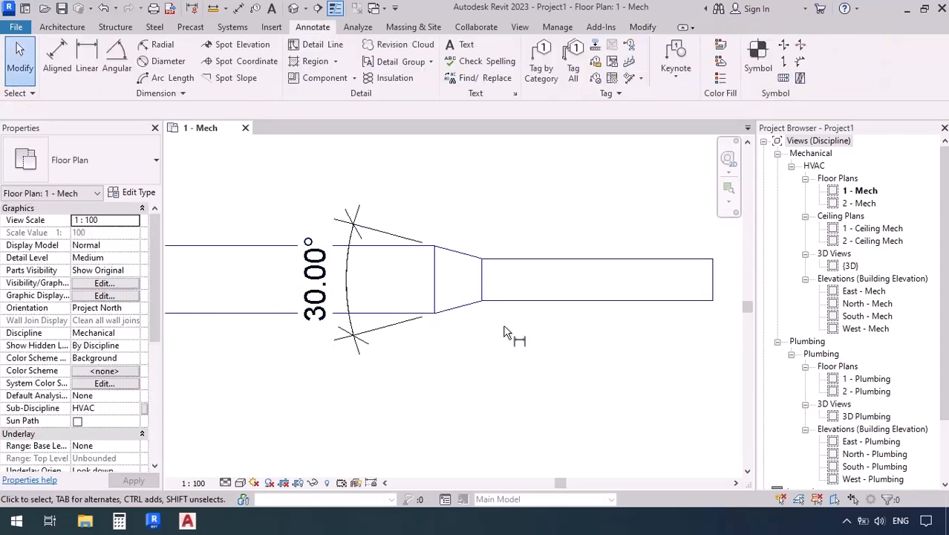
Try the 15 Degree type on the transition fitting and settle on the 60 Degree type of M_Rectangular Transition - Angle.
{"action": "left_click", "coordinate": [425, 358]}
{"action": "left_click", "coordinate": [120, 156]}
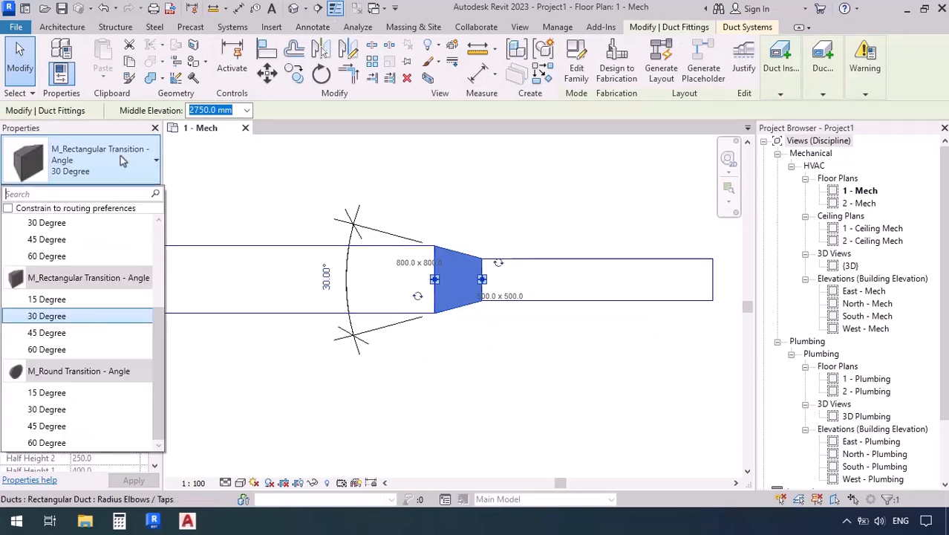
{"action": "left_click", "coordinate": [46, 300]}
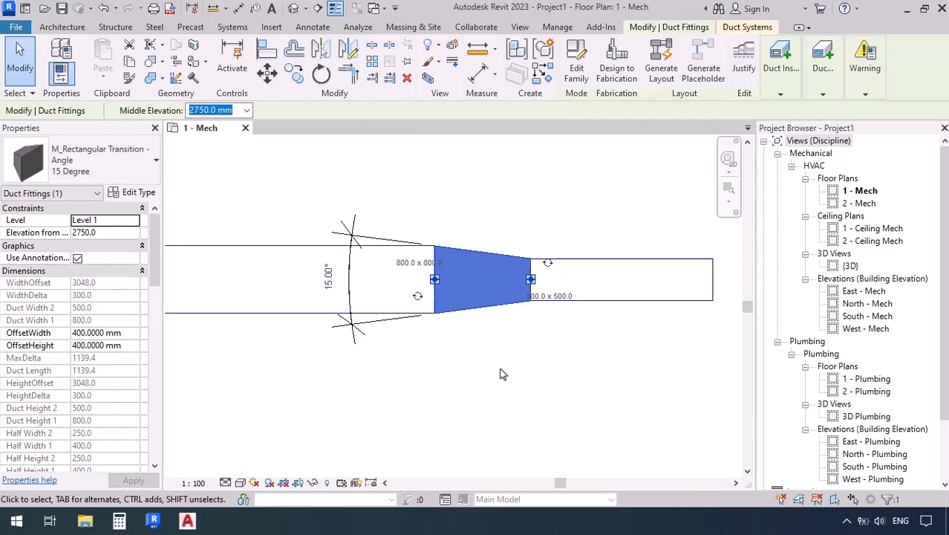
{"action": "left_click", "coordinate": [83, 160]}
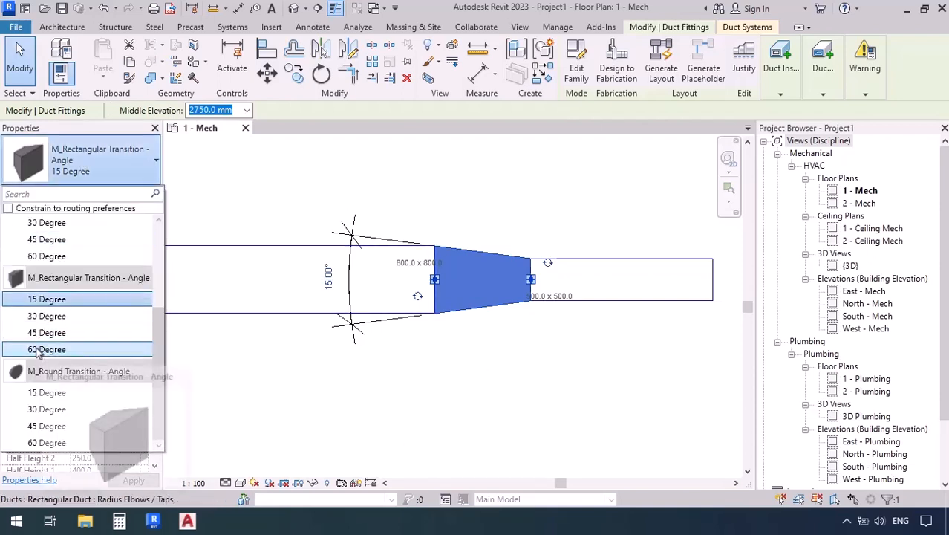
{"action": "left_click", "coordinate": [46, 349]}
{"action": "left_click", "coordinate": [433, 380]}
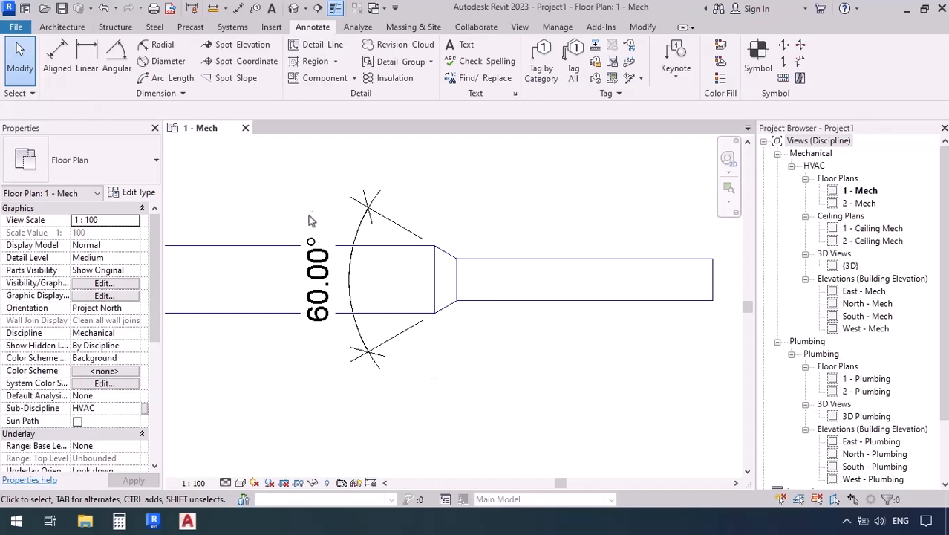
Examine the transition between the two rectangular ducts in the 3D view and return to the 1 - Mech floor plan.
{"action": "scroll", "coordinate": [304, 208], "scroll_direction": "down", "scroll_amount": 3}
{"action": "scroll", "coordinate": [291, 222], "scroll_direction": "down", "scroll_amount": 2}
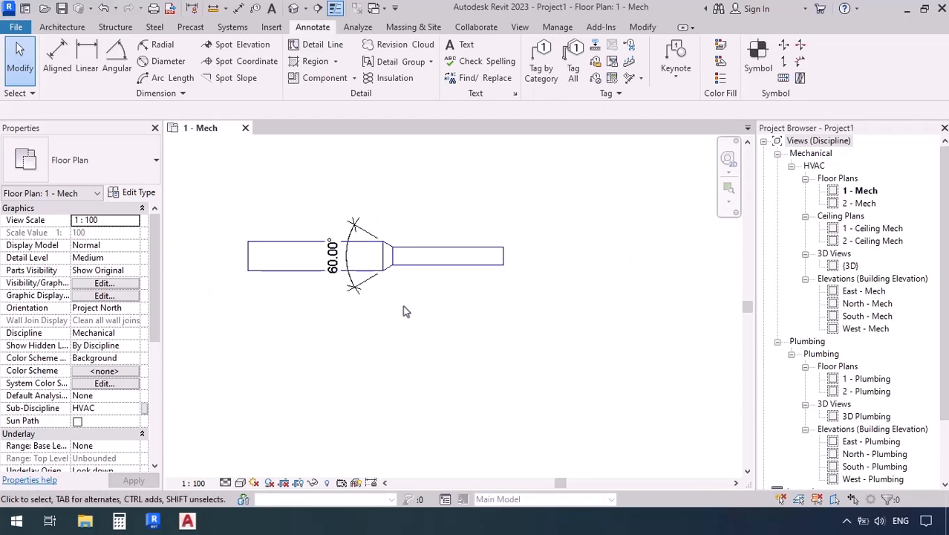
{"action": "left_click", "coordinate": [293, 8]}
{"action": "scroll", "coordinate": [371, 221], "scroll_direction": "up", "scroll_amount": 5}
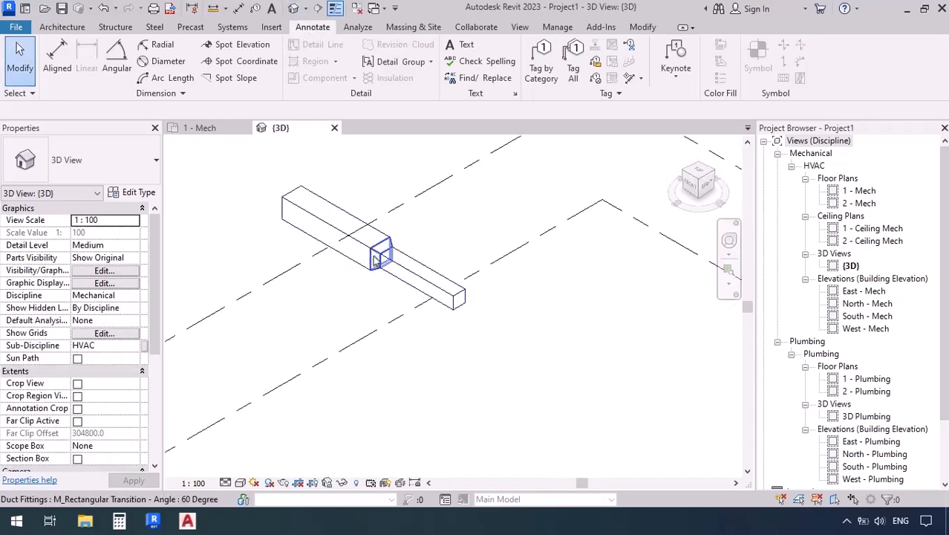
{"action": "scroll", "coordinate": [374, 280], "scroll_direction": "up", "scroll_amount": 1}
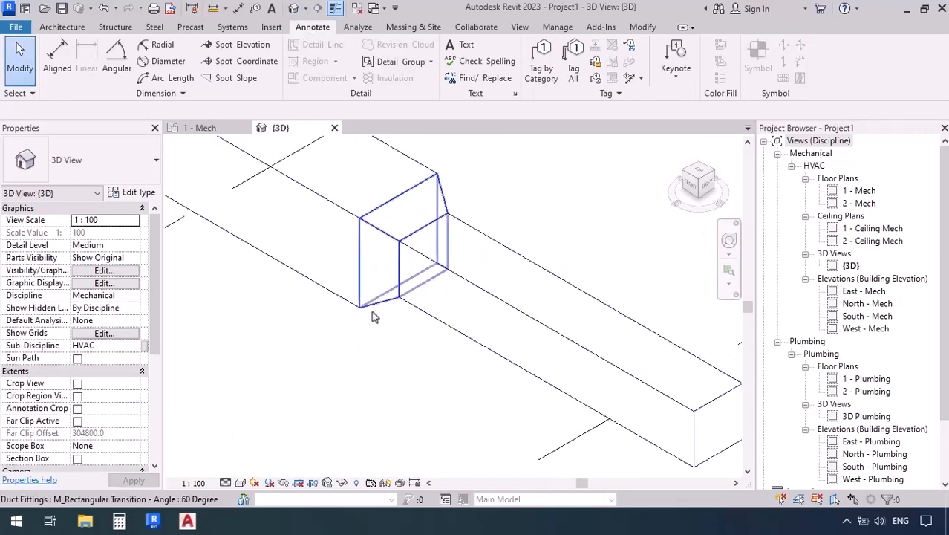
{"action": "left_click", "coordinate": [372, 312]}
{"action": "left_click", "coordinate": [339, 374]}
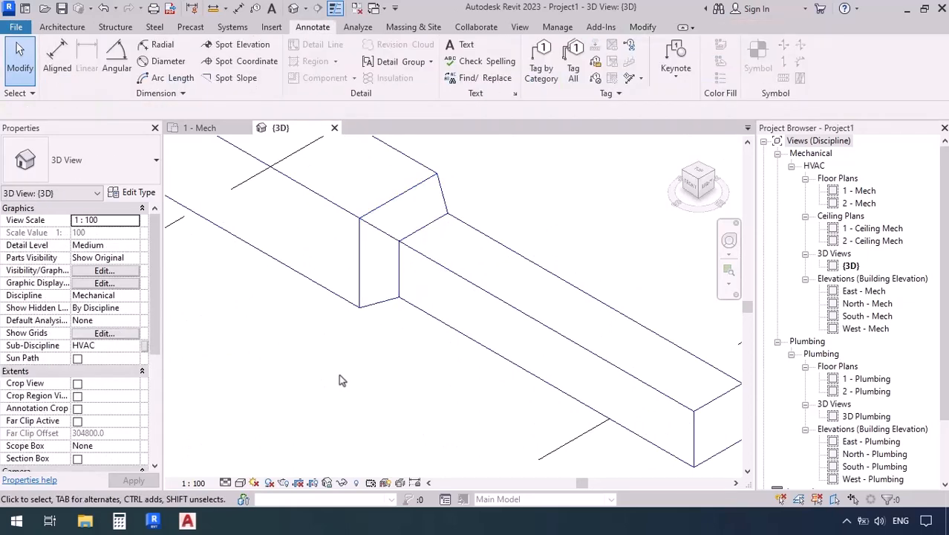
{"action": "scroll", "coordinate": [339, 380], "scroll_direction": "down", "scroll_amount": 2}
{"action": "left_click", "coordinate": [214, 127]}
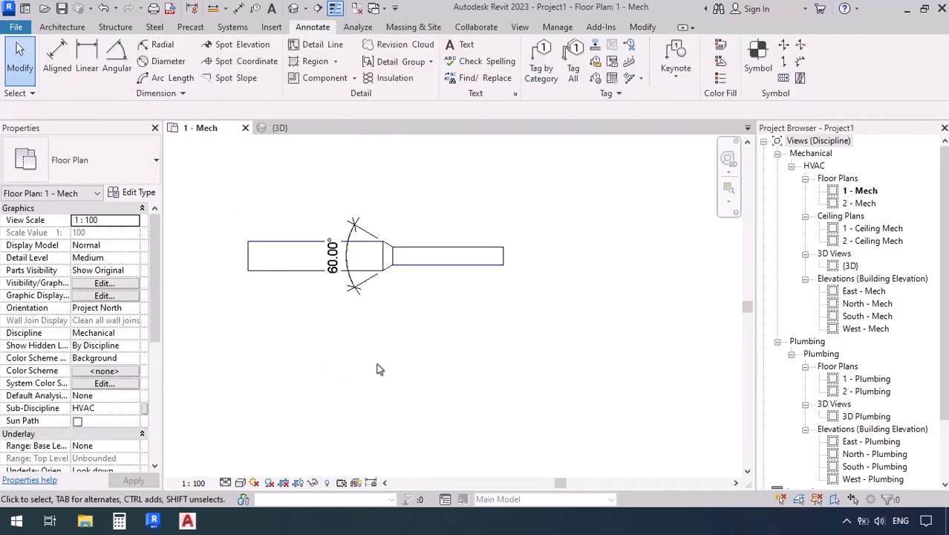
Extend the run eastward from the open end of the 500 x 500 duct with a 500 mm diameter Round Duct of type Taps.
{"action": "left_click", "coordinate": [501, 258]}
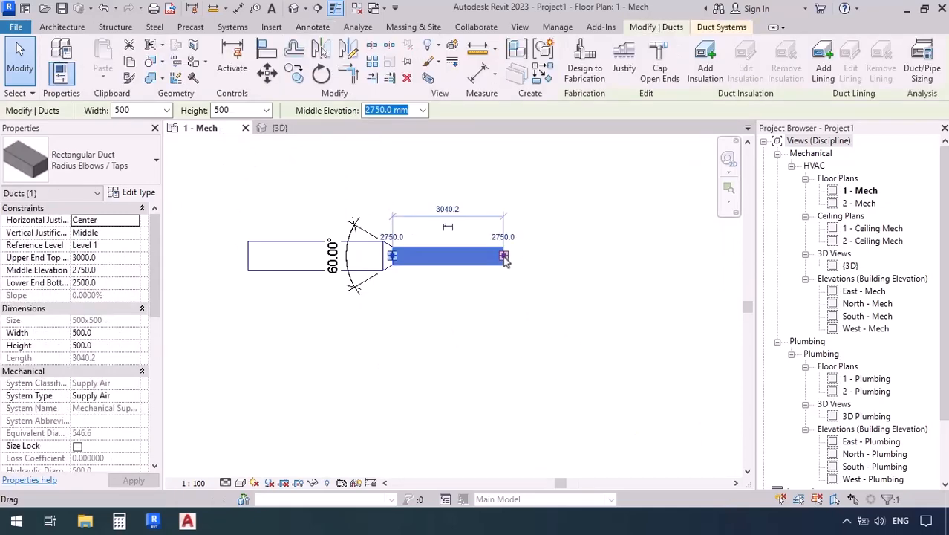
{"action": "right_click", "coordinate": [504, 260]}
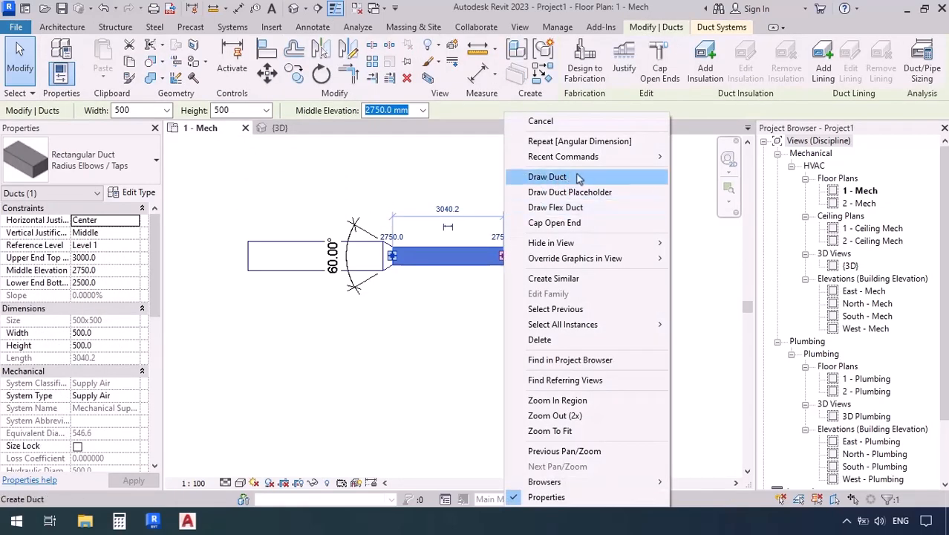
{"action": "left_click", "coordinate": [582, 178]}
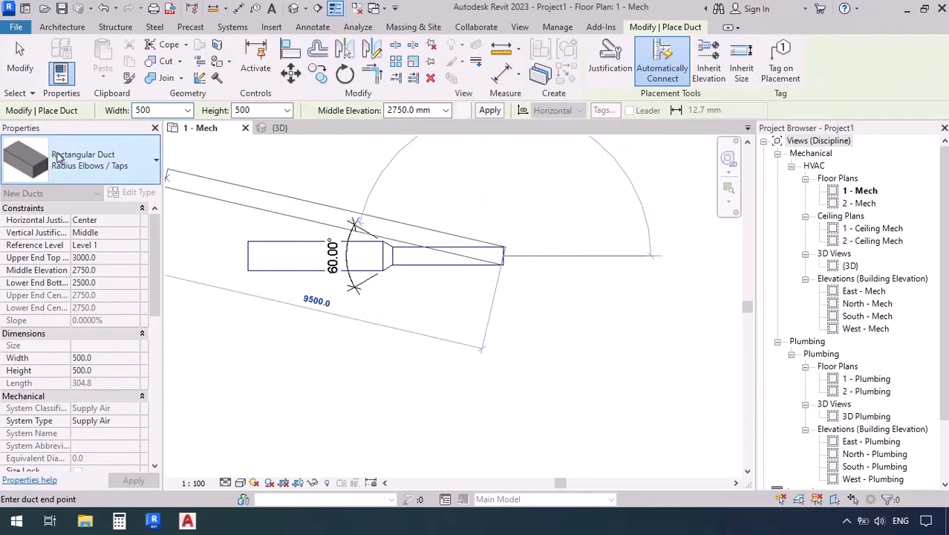
{"action": "left_click", "coordinate": [152, 166]}
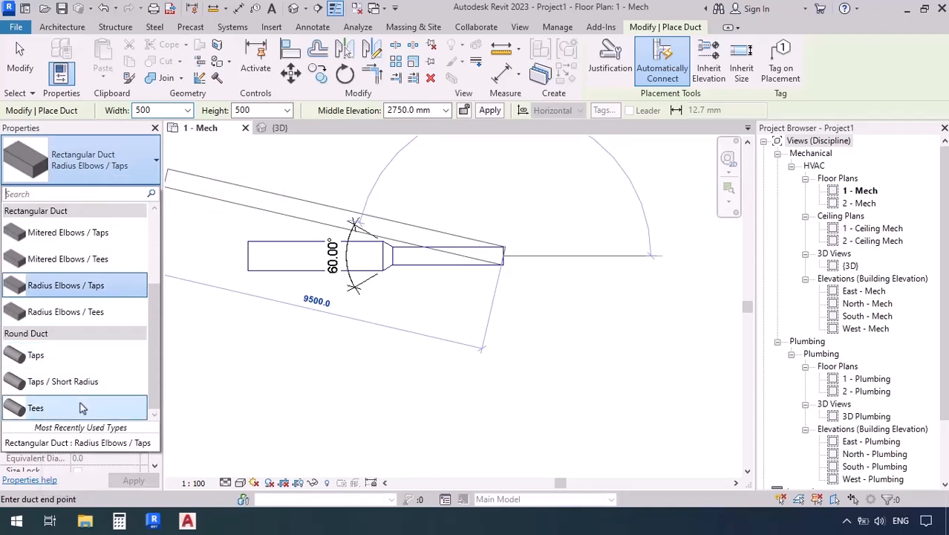
{"action": "left_click", "coordinate": [37, 355]}
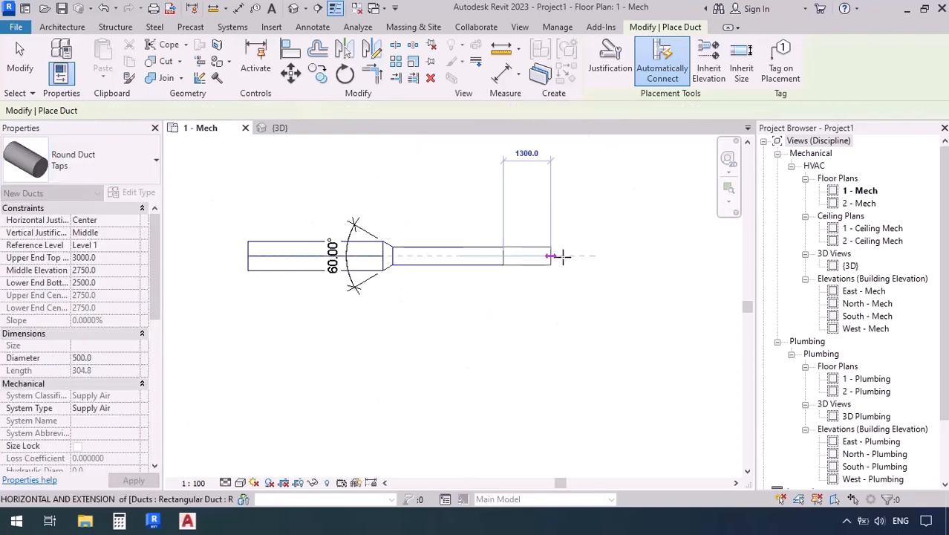
{"action": "left_click", "coordinate": [599, 256]}
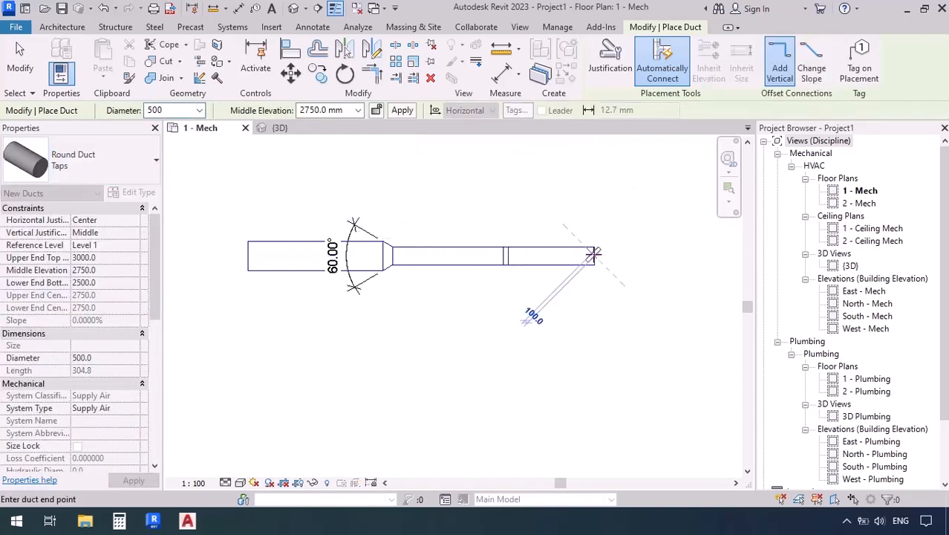
{"action": "key", "text": "Escape"}
{"action": "key", "text": "Escape"}
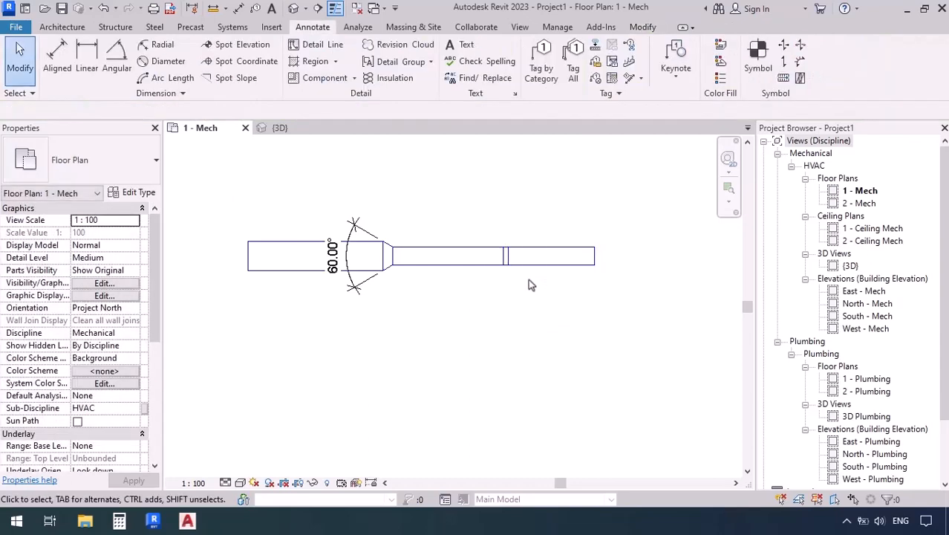
Examine the rectangular-to-round transition fitting's type in plan and its shape in the 3D view, and return to the 1 - Mech floor plan.
{"action": "scroll", "coordinate": [503, 277], "scroll_direction": "up", "scroll_amount": 3}
{"action": "left_click", "coordinate": [491, 270]}
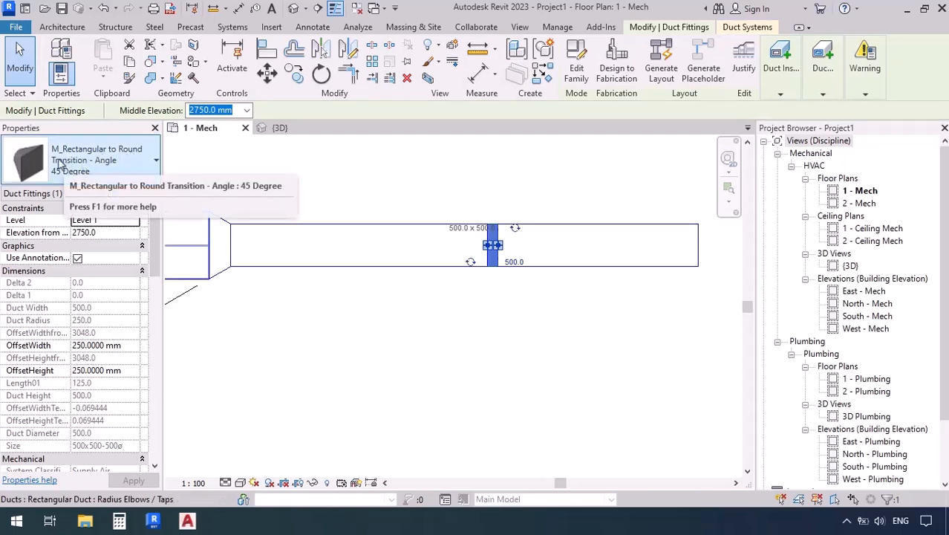
{"action": "left_click", "coordinate": [296, 130]}
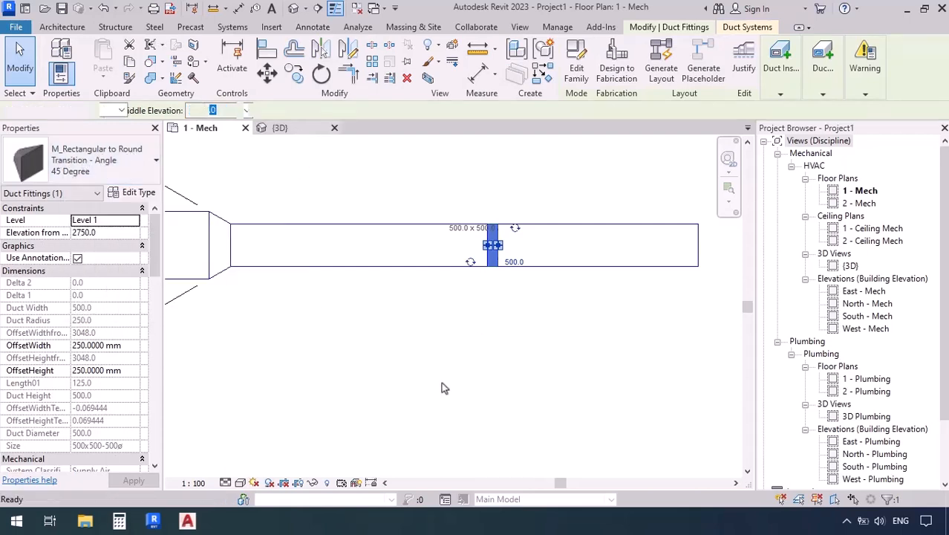
{"action": "scroll", "coordinate": [343, 318], "scroll_direction": "down", "scroll_amount": 1}
{"action": "middle_click_drag", "start_coordinate": [596, 445], "coordinate": [490, 431]}
{"action": "scroll", "coordinate": [471, 371], "scroll_direction": "up", "scroll_amount": 4}
{"action": "left_click", "coordinate": [511, 389]}
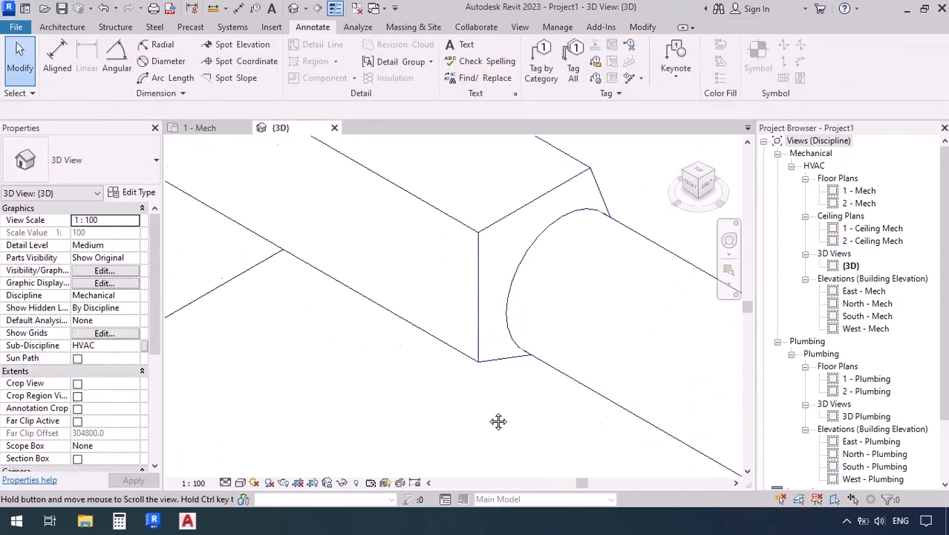
{"action": "left_click", "coordinate": [475, 302]}
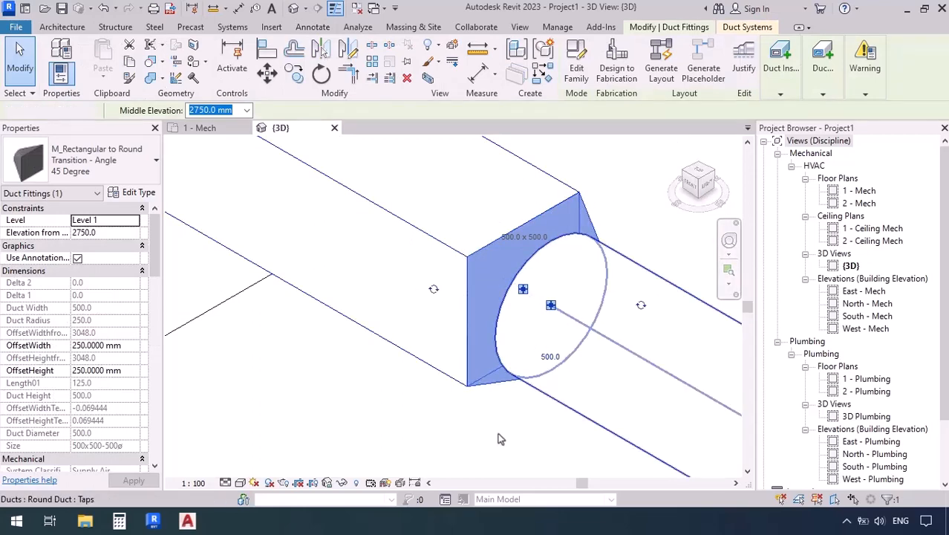
{"action": "left_click", "coordinate": [497, 392]}
{"action": "left_click", "coordinate": [496, 393]}
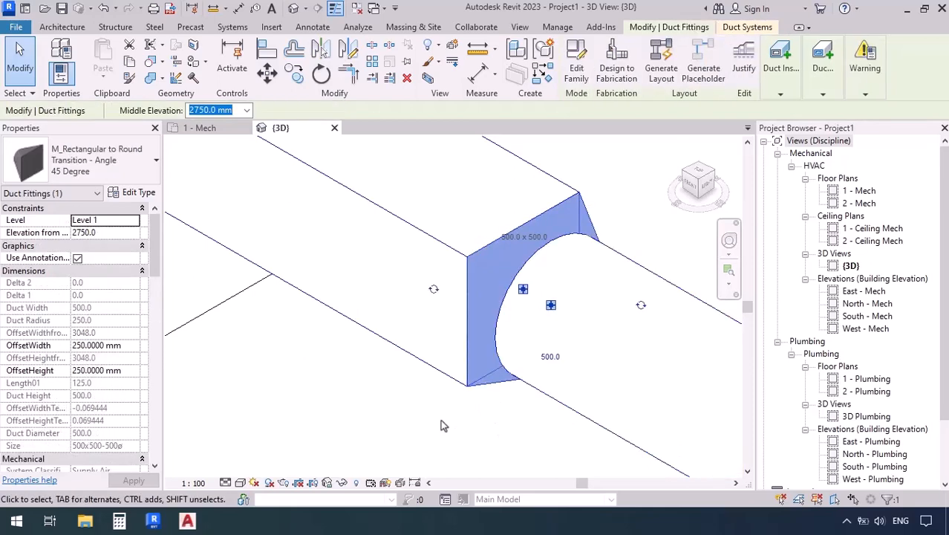
{"action": "scroll", "coordinate": [439, 421], "scroll_direction": "down", "scroll_amount": 6}
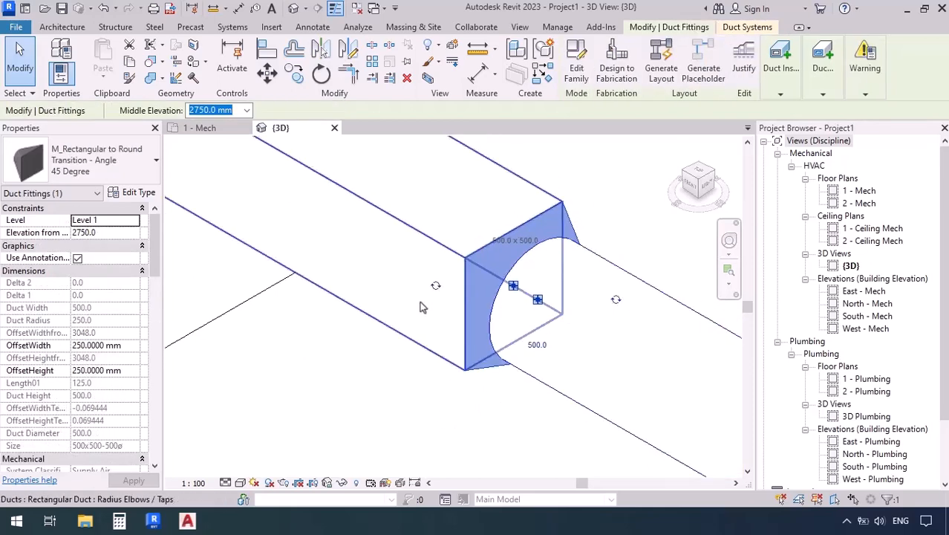
{"action": "scroll", "coordinate": [414, 313], "scroll_direction": "down", "scroll_amount": 1}
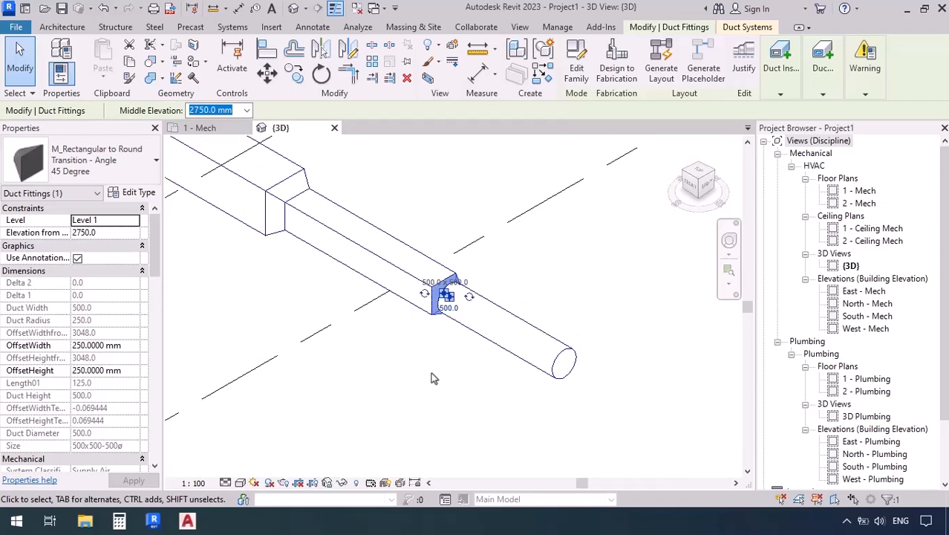
{"action": "left_click", "coordinate": [497, 391]}
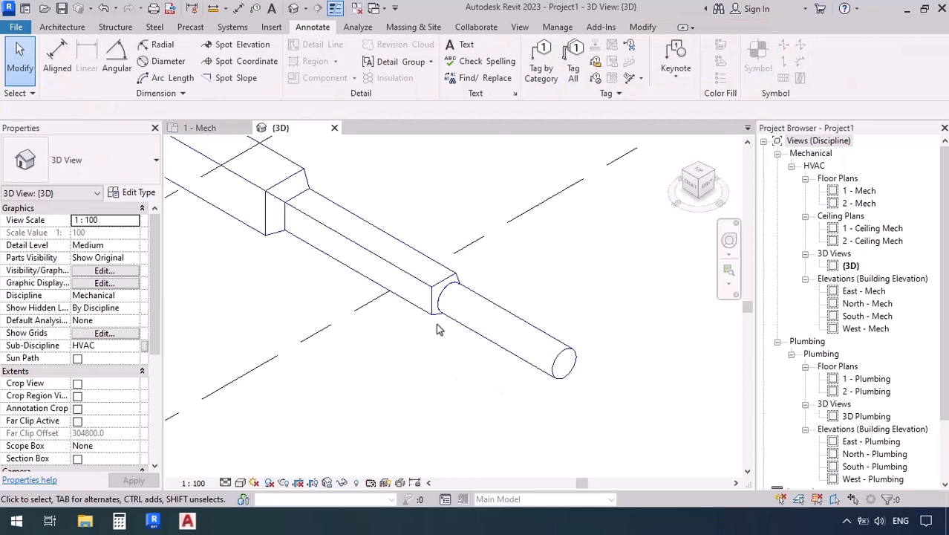
{"action": "left_click", "coordinate": [199, 127]}
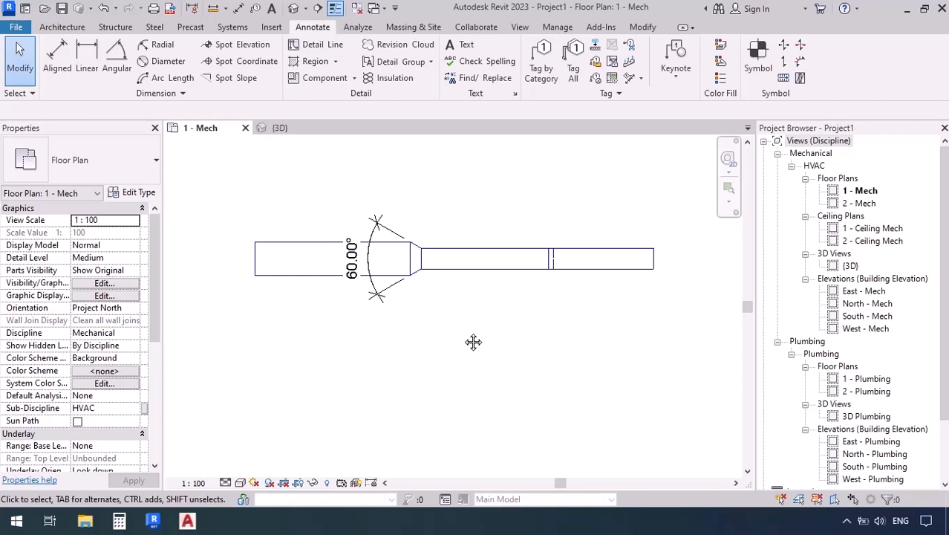
Split the 500 x 500 rectangular duct near its middle, about 1500 mm from its east end, keeping both segments.
{"action": "left_click", "coordinate": [643, 28]}
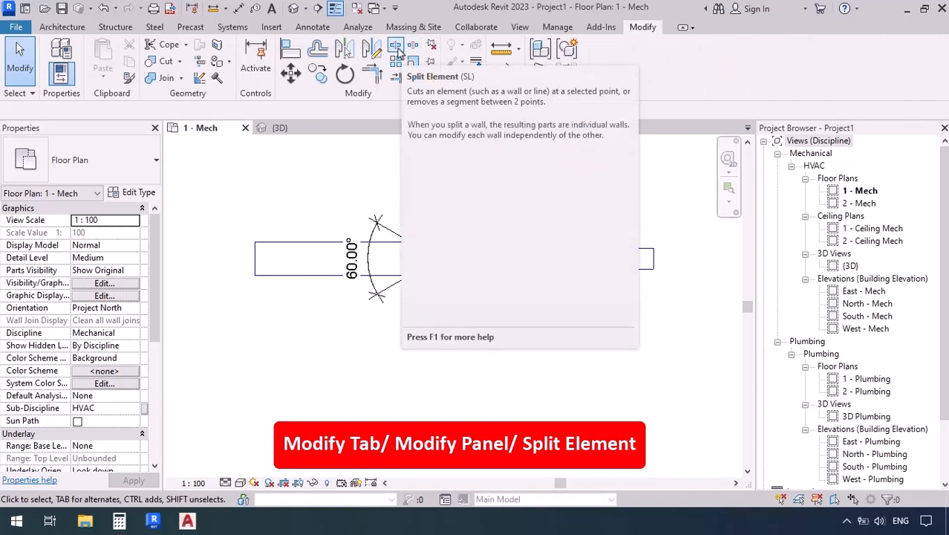
{"action": "left_click", "coordinate": [399, 49]}
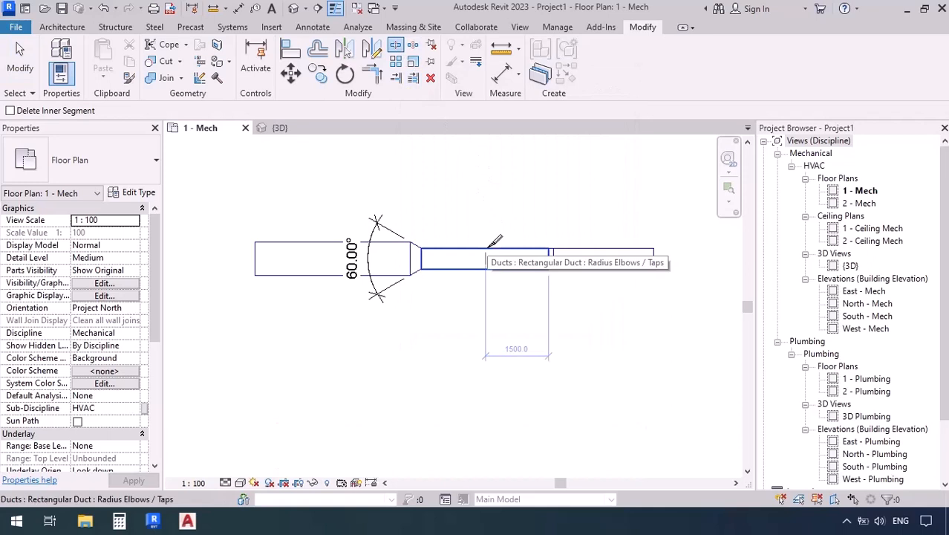
{"action": "scroll", "coordinate": [489, 246], "scroll_direction": "up", "scroll_amount": 3}
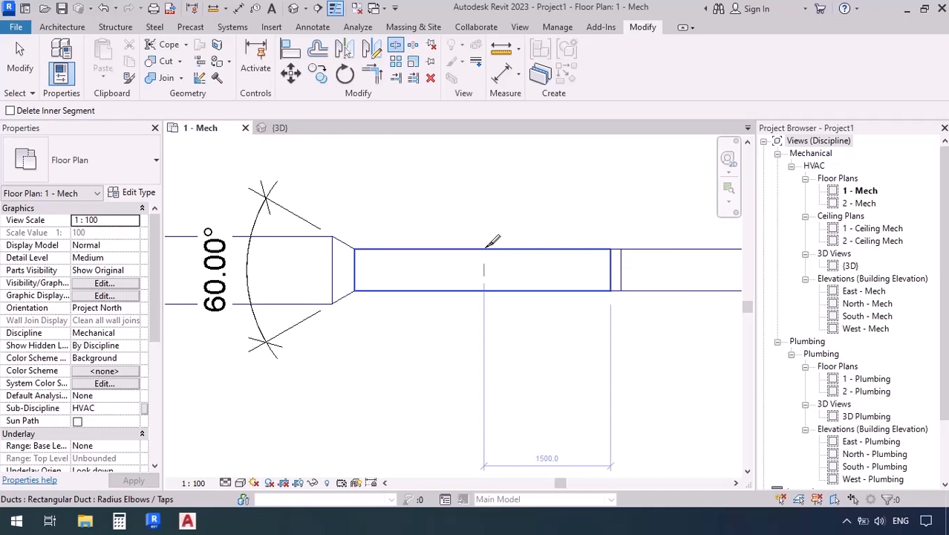
{"action": "left_click", "coordinate": [488, 248]}
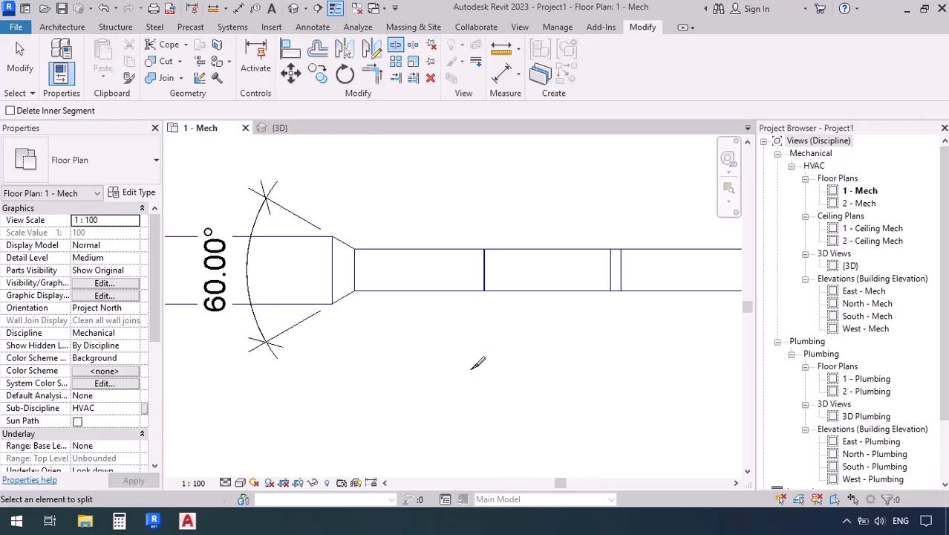
{"action": "key", "text": "Escape"}
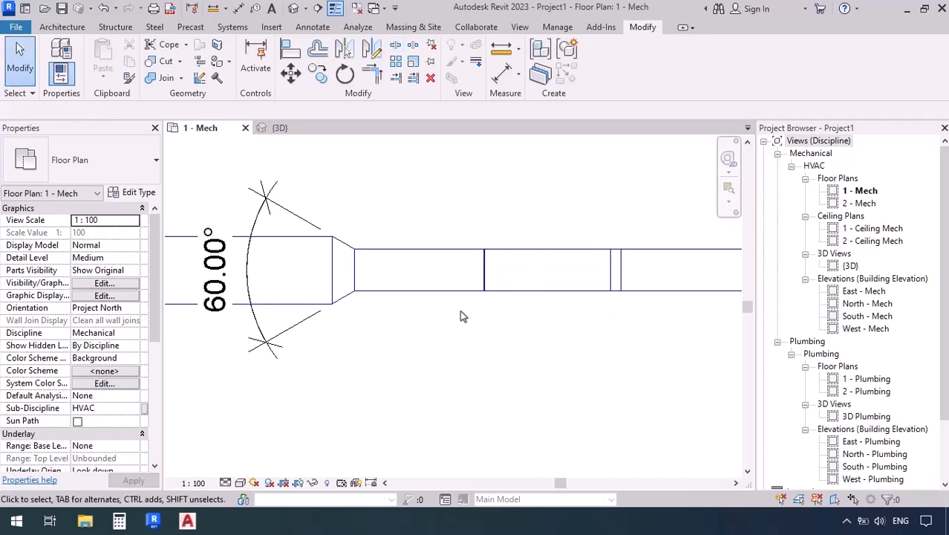
Examine the fitting at the split point of the 500 x 500 duct and check its family and type.
{"action": "scroll", "coordinate": [491, 303], "scroll_direction": "up", "scroll_amount": 5}
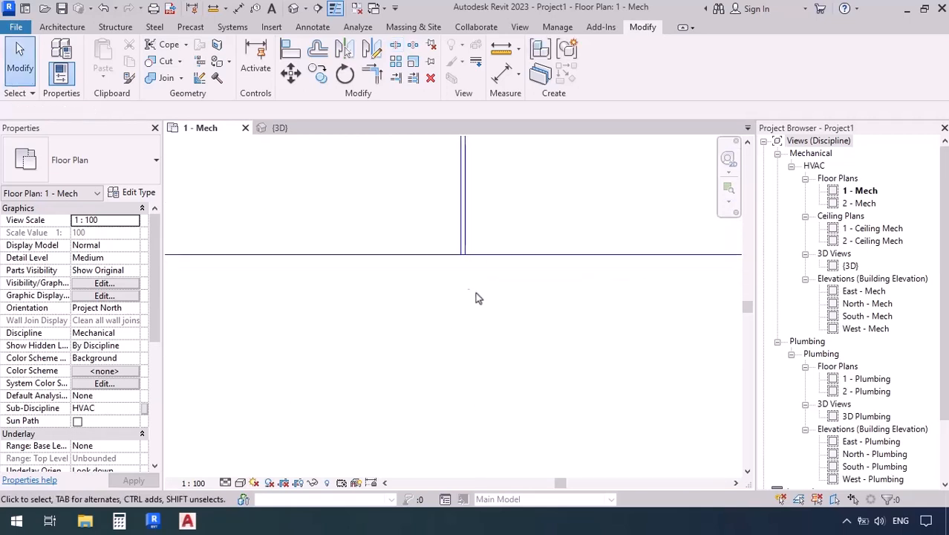
{"action": "middle_click_drag", "start_coordinate": [457, 281], "coordinate": [466, 404]}
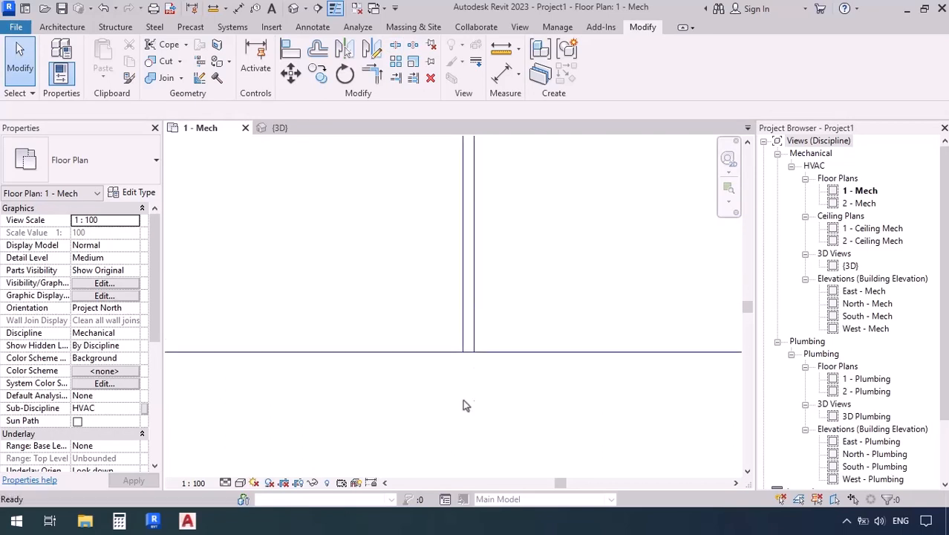
{"action": "left_click", "coordinate": [468, 362]}
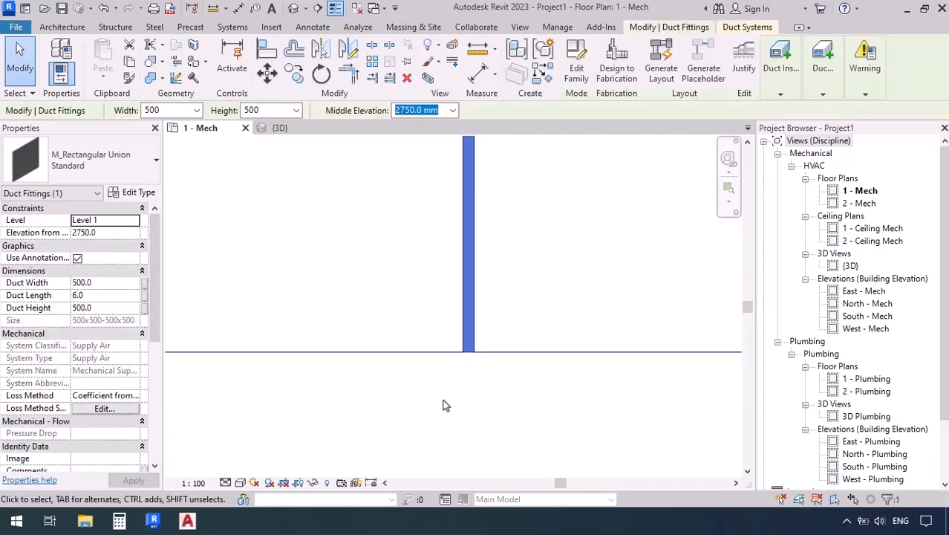
{"action": "scroll", "coordinate": [446, 404], "scroll_direction": "down", "scroll_amount": 4}
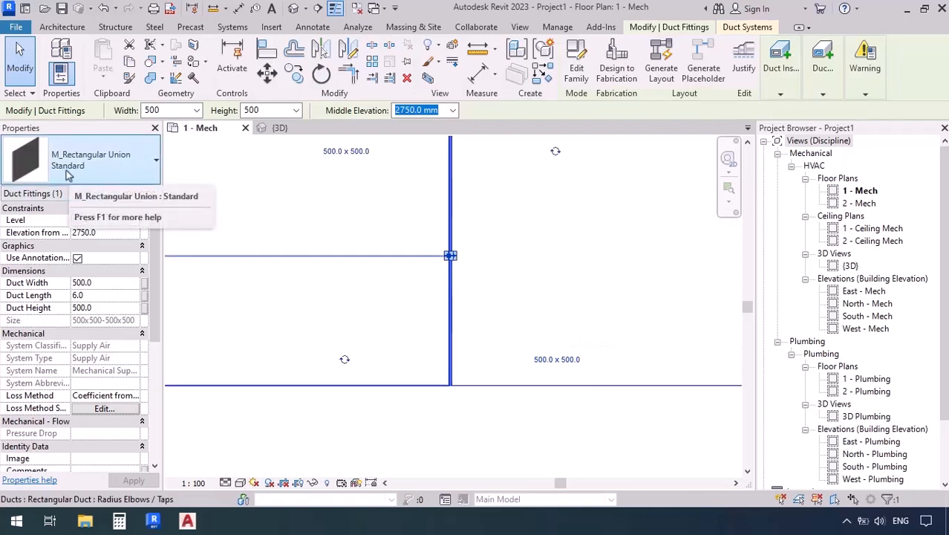
{"action": "scroll", "coordinate": [466, 266], "scroll_direction": "down", "scroll_amount": 2}
{"action": "scroll", "coordinate": [466, 266], "scroll_direction": "down", "scroll_amount": 1}
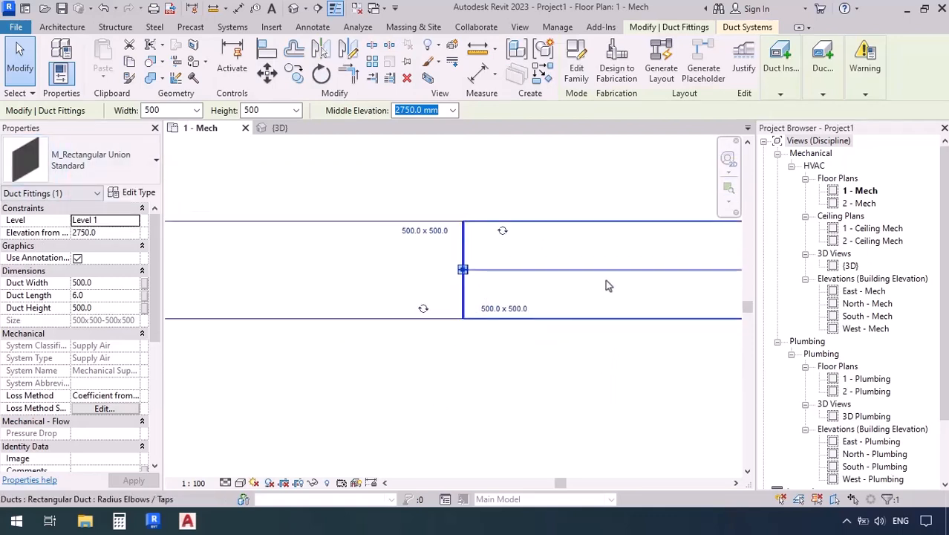
{"action": "scroll", "coordinate": [546, 282], "scroll_direction": "down", "scroll_amount": 4}
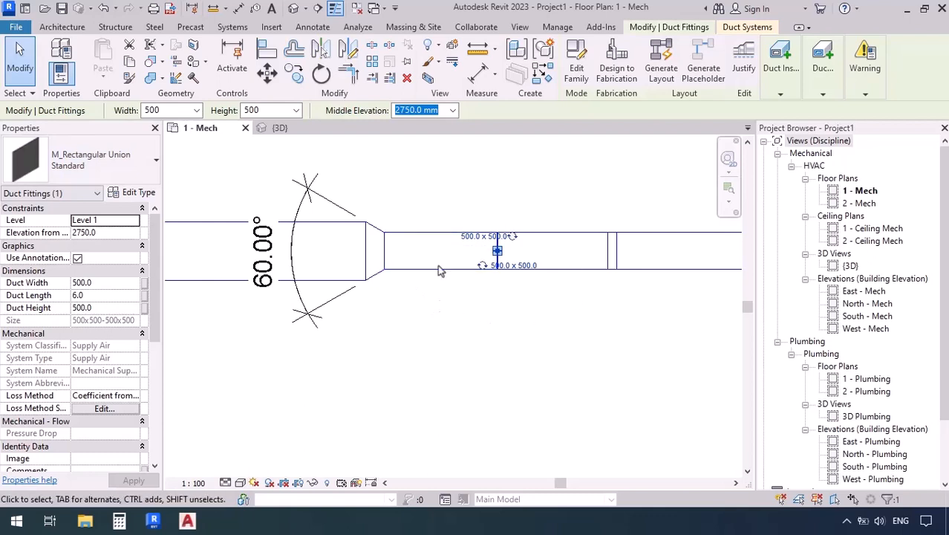
{"action": "left_click", "coordinate": [517, 362]}
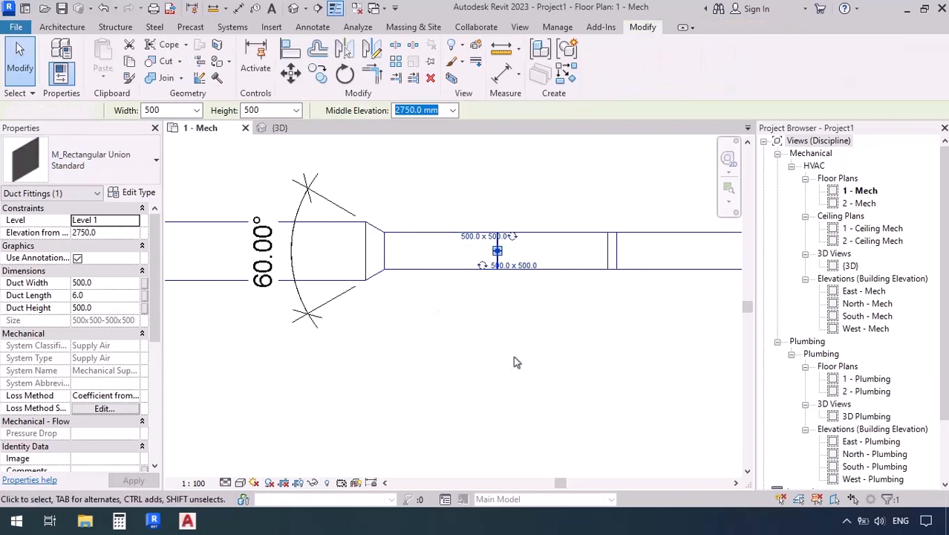
{"action": "scroll", "coordinate": [402, 323], "scroll_direction": "down", "scroll_amount": 2}
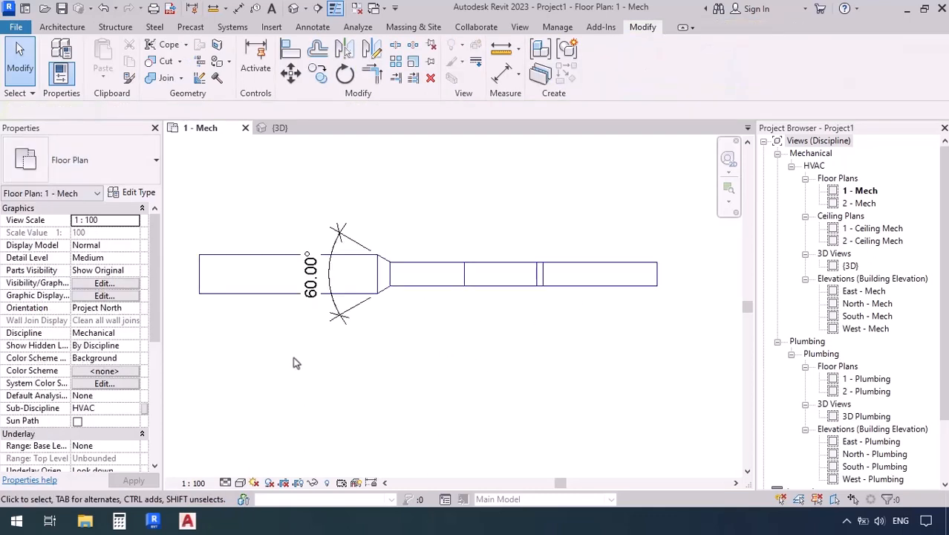
{"action": "mouse_move", "coordinate": [518, 387]}
{"action": "middle_mouse_down"}
{"action": "mouse_move", "coordinate": [508, 385]}
{"action": "mouse_move", "coordinate": [530, 379]}
{"action": "middle_mouse_up"}
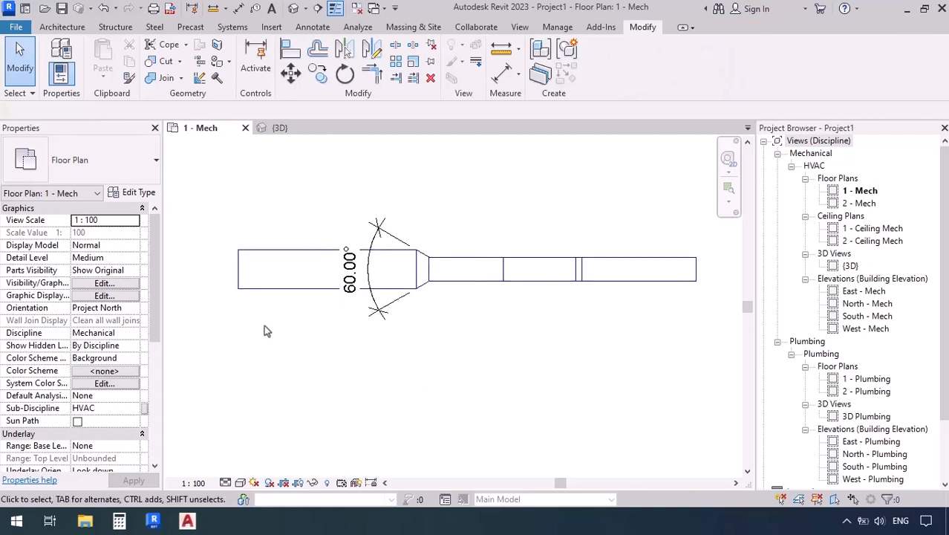
Cap the open west end of the 800 x 800 rectangular duct.
{"action": "left_click", "coordinate": [258, 290]}
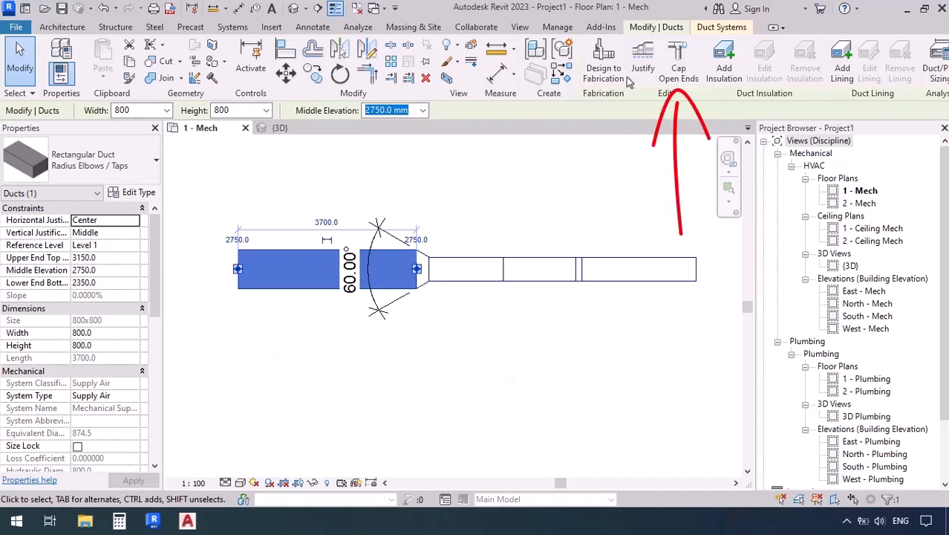
{"action": "left_click", "coordinate": [690, 85]}
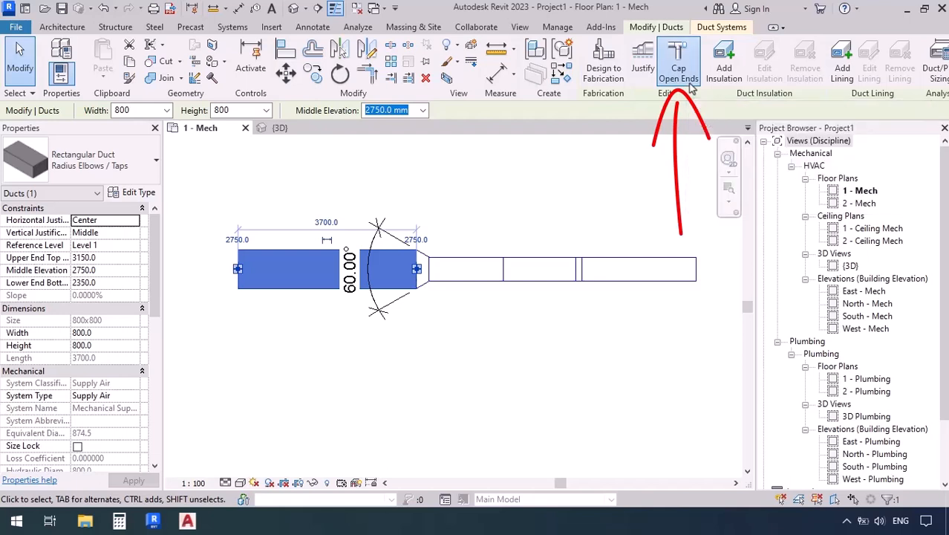
{"action": "left_click", "coordinate": [283, 271]}
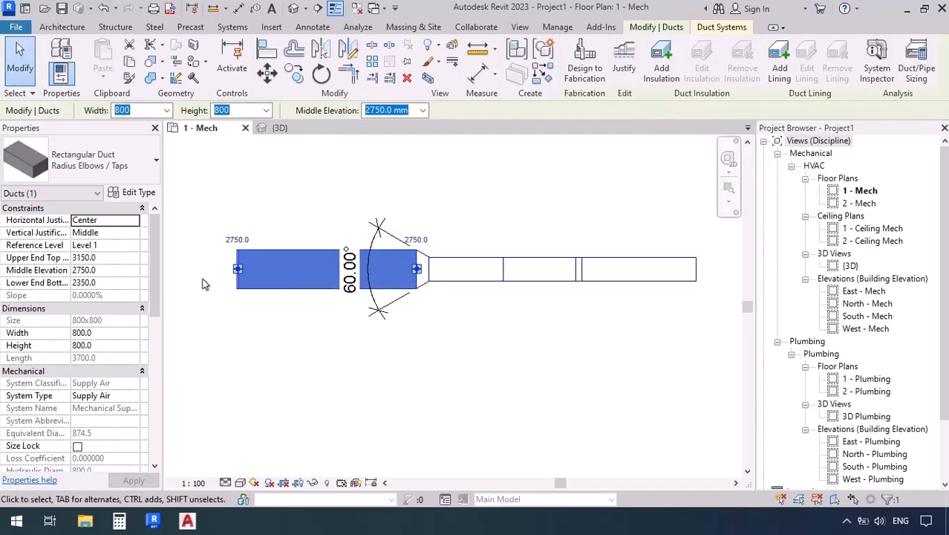
Examine the cap fitting on the west end of the 800 x 800 duct and check its family and type.
{"action": "scroll", "coordinate": [205, 281], "scroll_direction": "up", "scroll_amount": 3}
{"action": "scroll", "coordinate": [310, 314], "scroll_direction": "up", "scroll_amount": 3}
{"action": "middle_click_drag", "start_coordinate": [256, 328], "coordinate": [334, 432]}
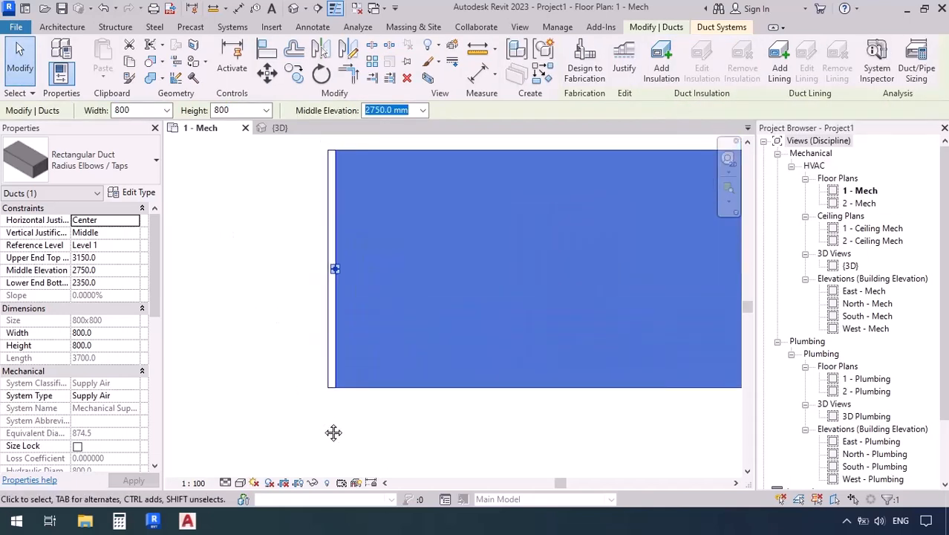
{"action": "left_click", "coordinate": [328, 386]}
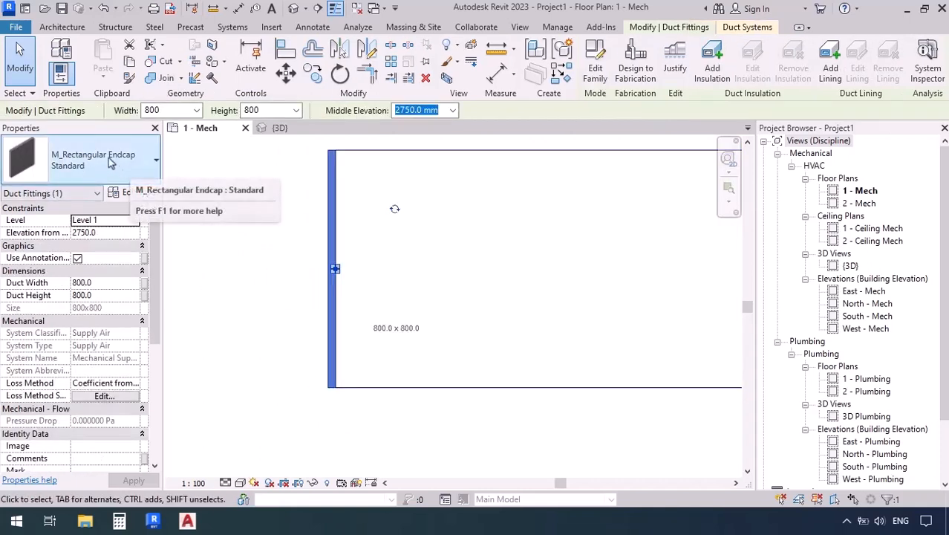
{"action": "scroll", "coordinate": [275, 237], "scroll_direction": "down", "scroll_amount": 3}
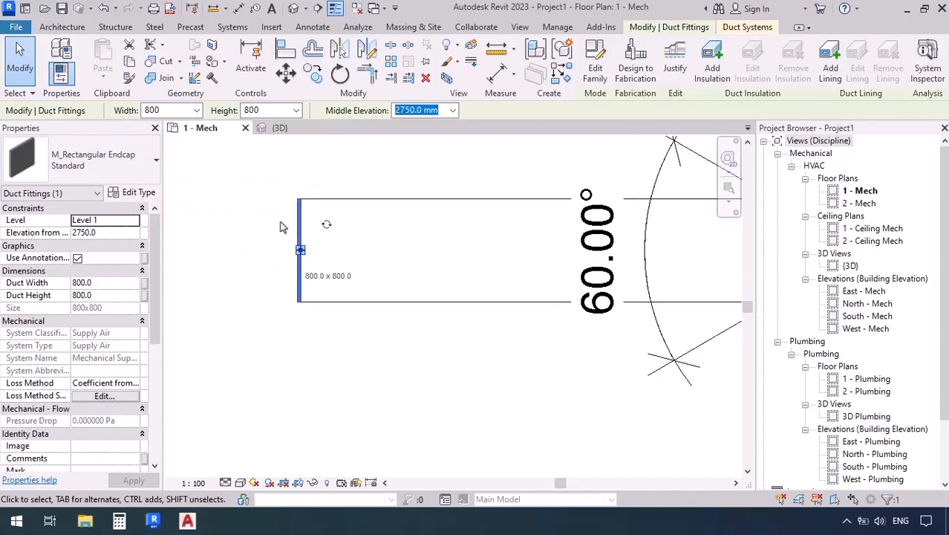
{"action": "scroll", "coordinate": [269, 311], "scroll_direction": "down", "scroll_amount": 2}
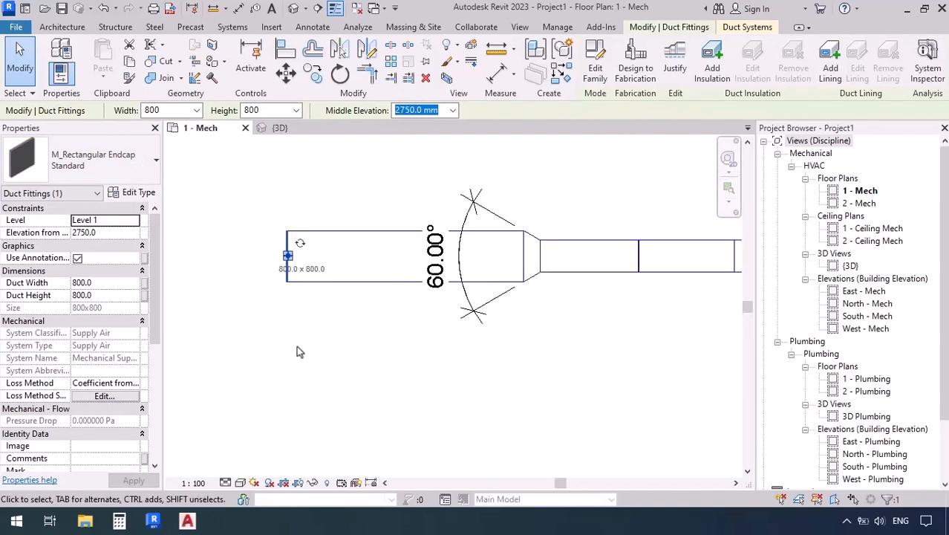
{"action": "left_click", "coordinate": [361, 394]}
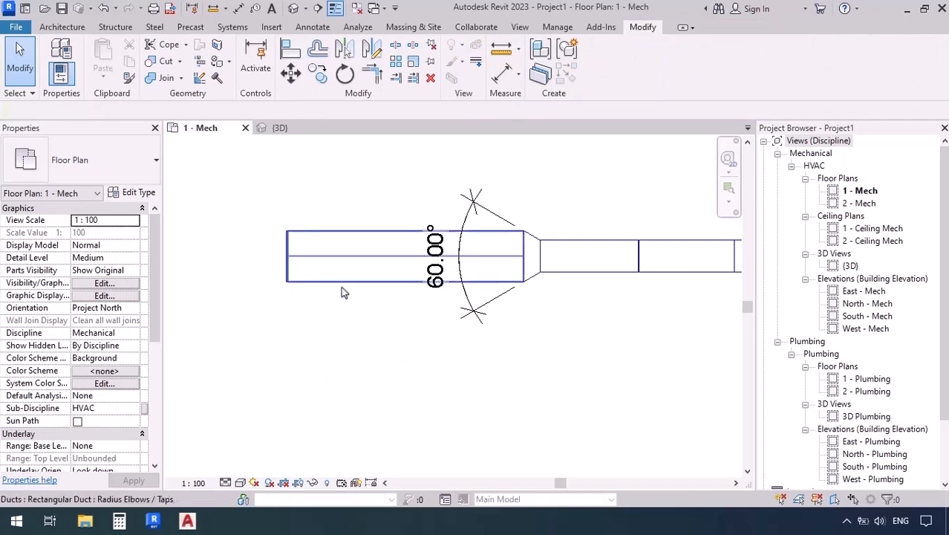
{"action": "scroll", "coordinate": [278, 299], "scroll_direction": "down", "scroll_amount": 2}
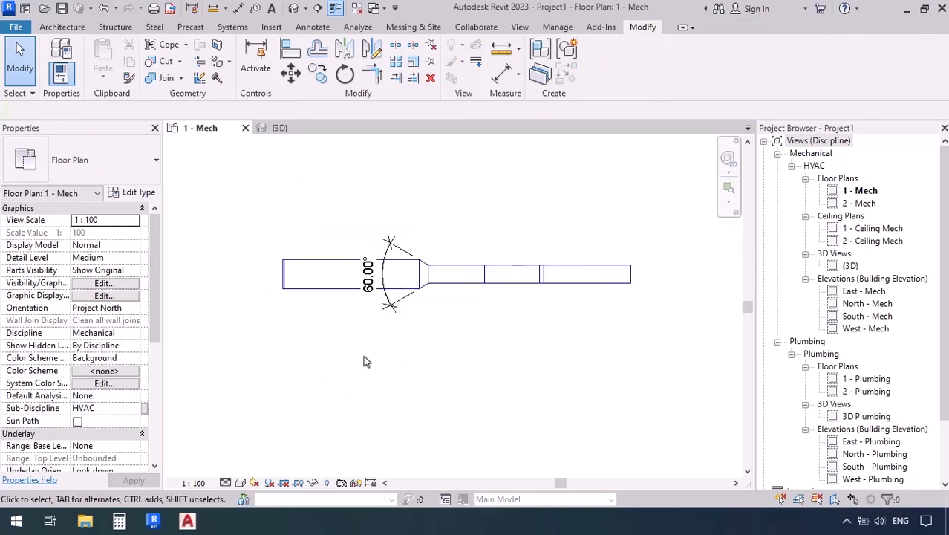
Choose the Rectangular Duct type Radius Elbows / Taps for a new duct and review the fittings in its routing preferences.
{"action": "left_click", "coordinate": [232, 27]}
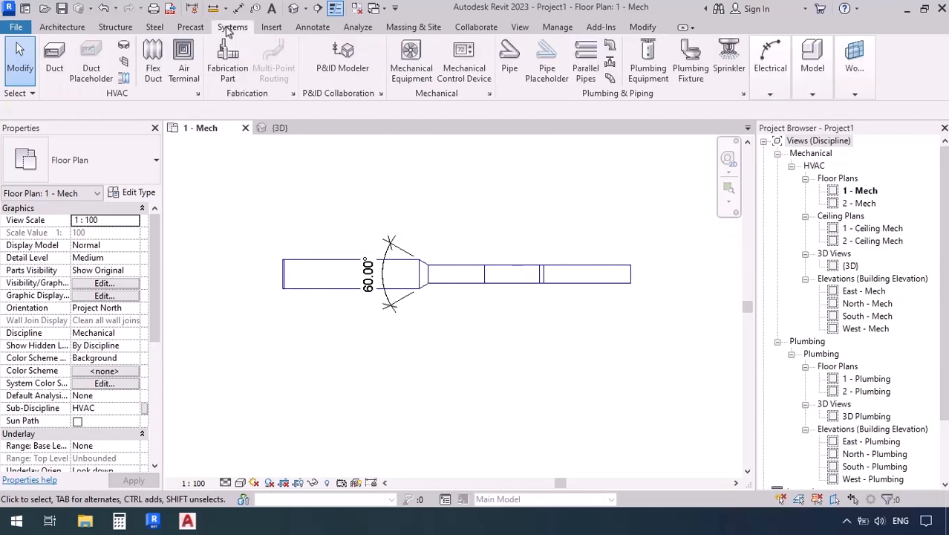
{"action": "left_click", "coordinate": [54, 59]}
{"action": "left_click", "coordinate": [136, 171]}
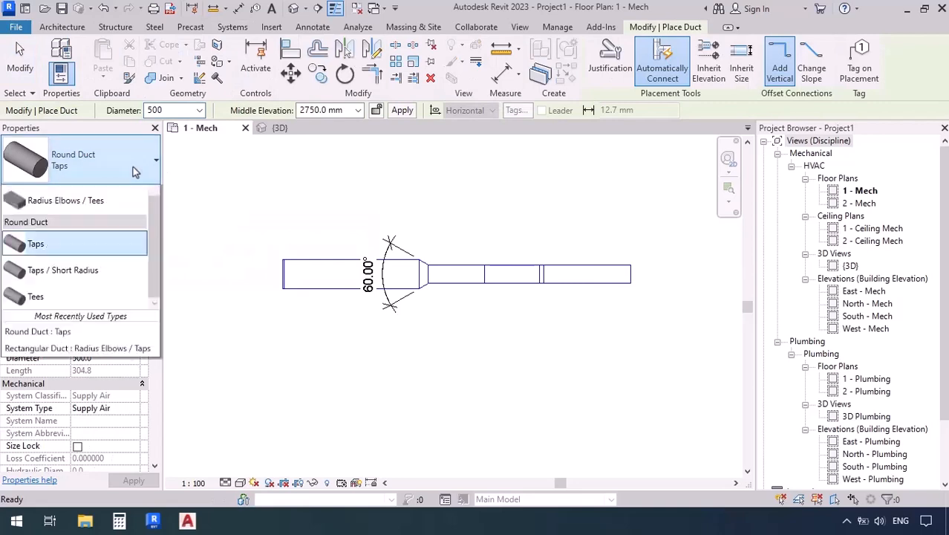
{"action": "scroll", "coordinate": [94, 204], "scroll_direction": "up", "scroll_amount": 3}
{"action": "left_click", "coordinate": [89, 280]}
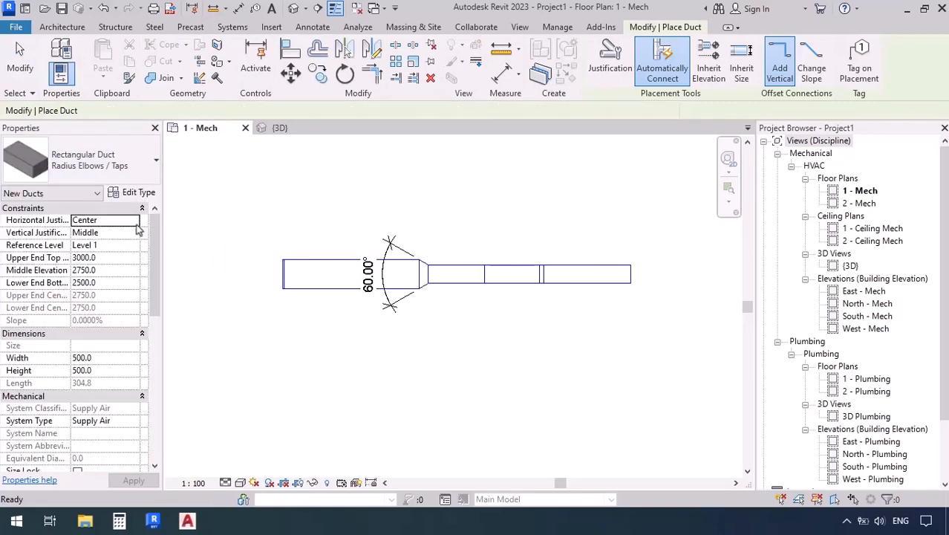
{"action": "left_click", "coordinate": [133, 193]}
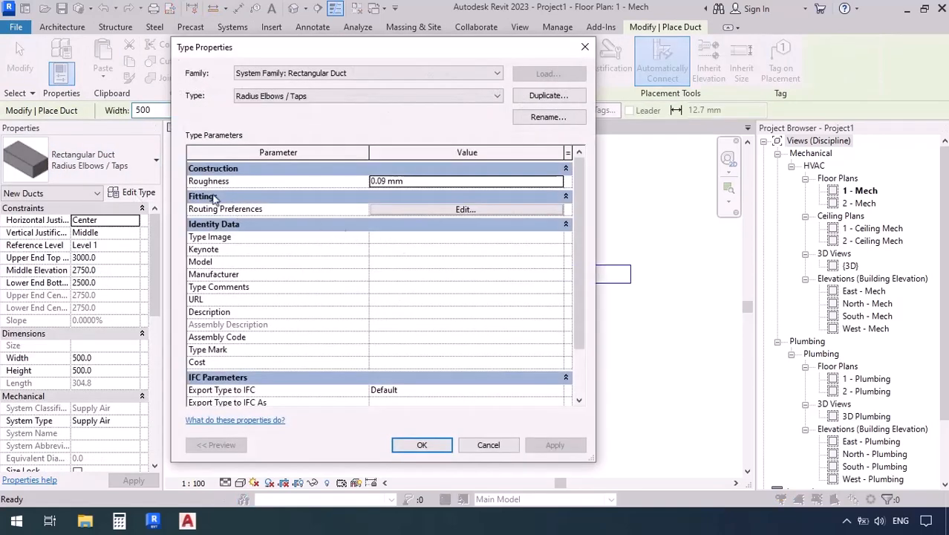
{"action": "left_click", "coordinate": [464, 209]}
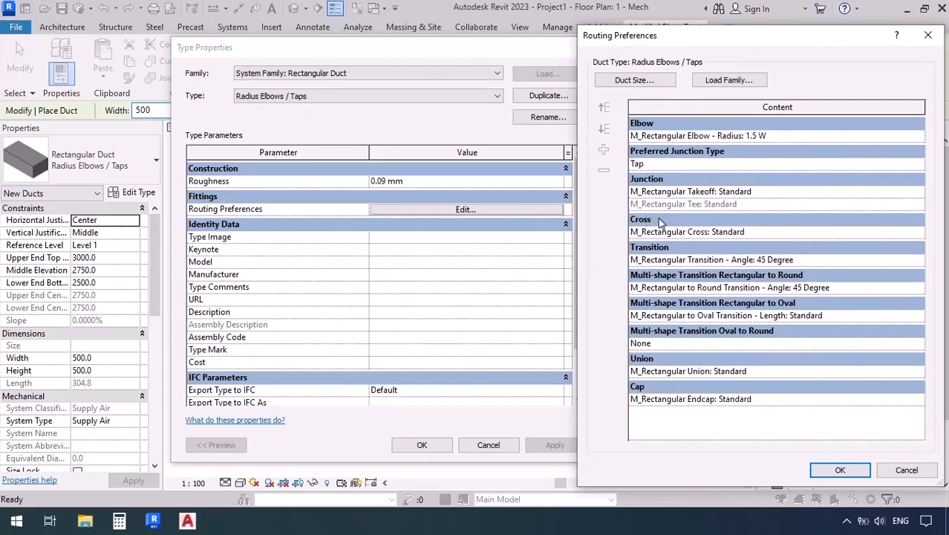
{"action": "left_click", "coordinate": [840, 470]}
{"action": "left_click", "coordinate": [422, 445]}
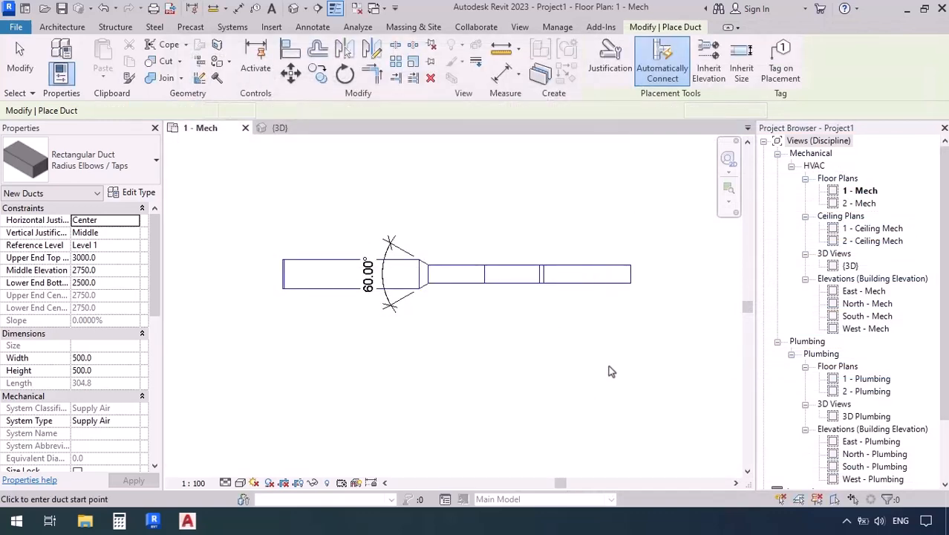
Draw an 800 x 800 duct about 4000 mm long from north to south, crossing the existing 800 x 800 duct at right angles.
{"action": "middle_click_drag", "start_coordinate": [589, 356], "coordinate": [496, 319]}
{"action": "middle_click_drag", "start_coordinate": [393, 339], "coordinate": [577, 352]}
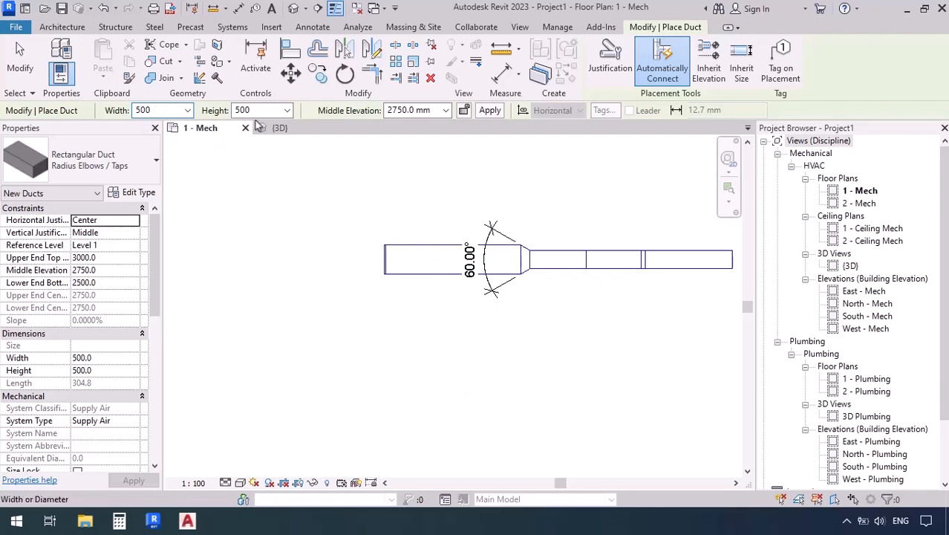
{"action": "left_click", "coordinate": [164, 109]}
{"action": "type", "text": "800"}
{"action": "key", "text": "Return"}
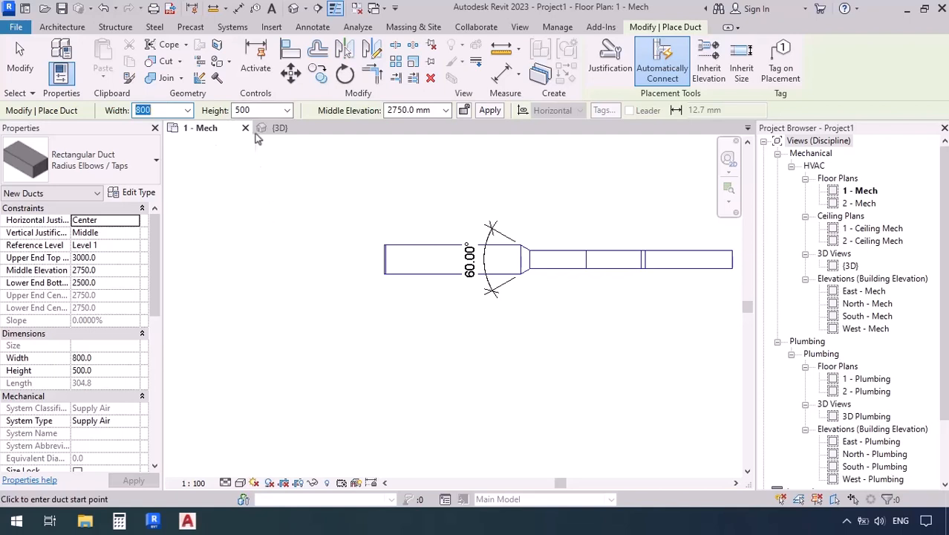
{"action": "left_click", "coordinate": [259, 110]}
{"action": "type", "text": "800"}
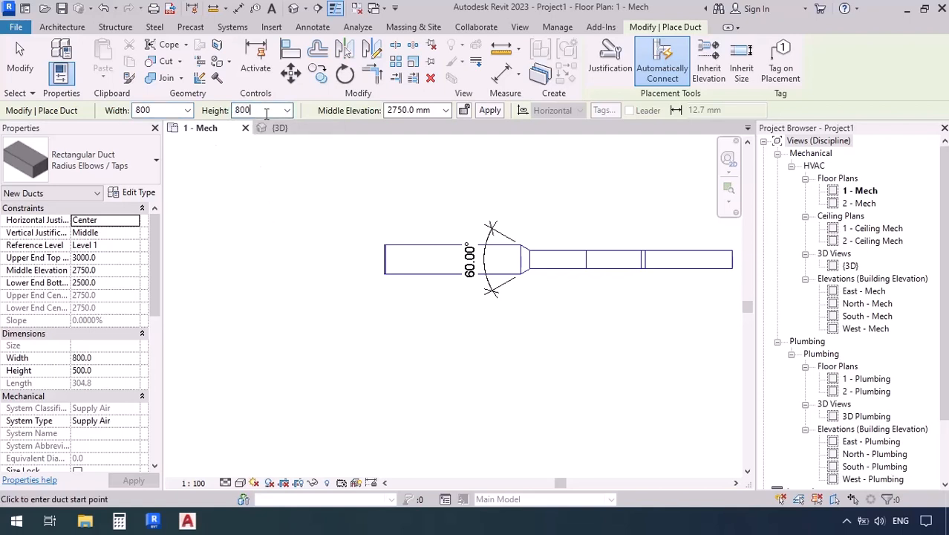
{"action": "key", "text": "Return"}
{"action": "left_click", "coordinate": [427, 200]}
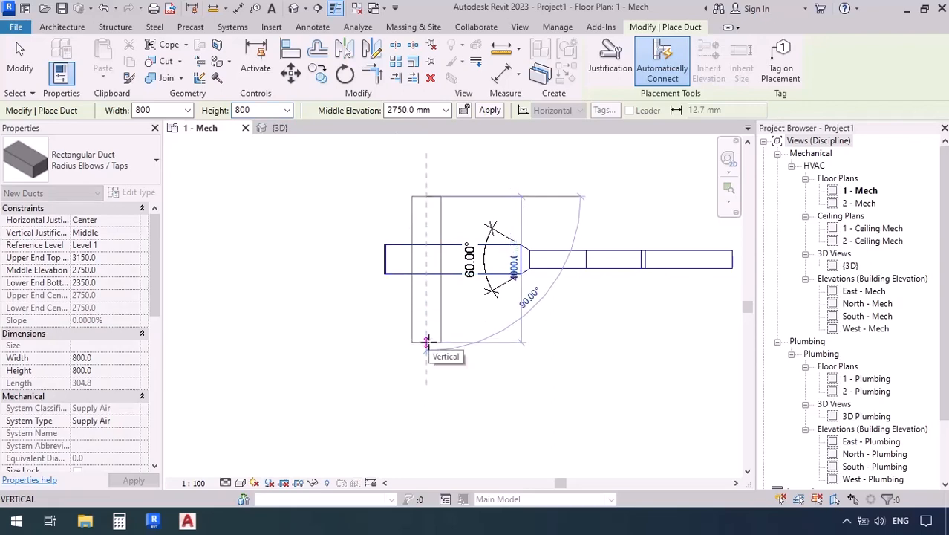
{"action": "left_click", "coordinate": [427, 342]}
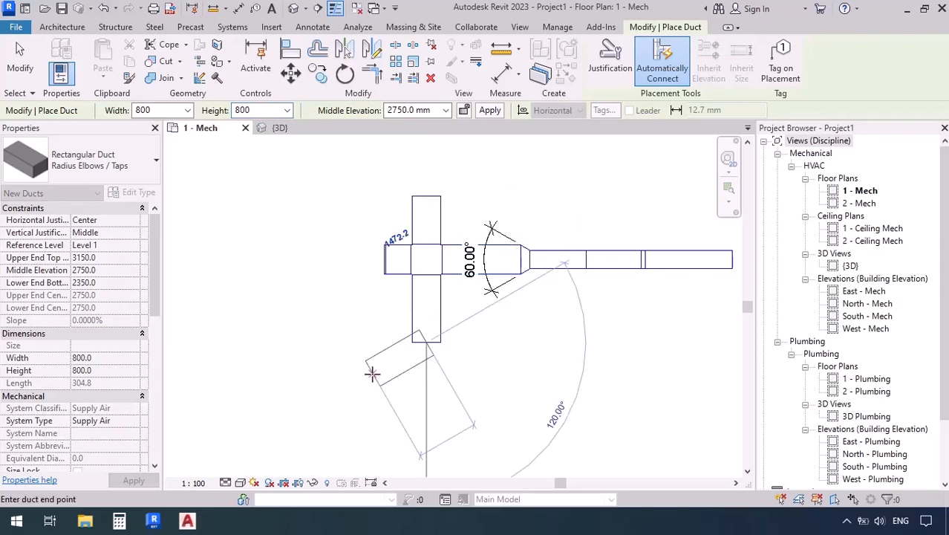
{"action": "key", "text": "Escape"}
{"action": "key", "text": "Escape"}
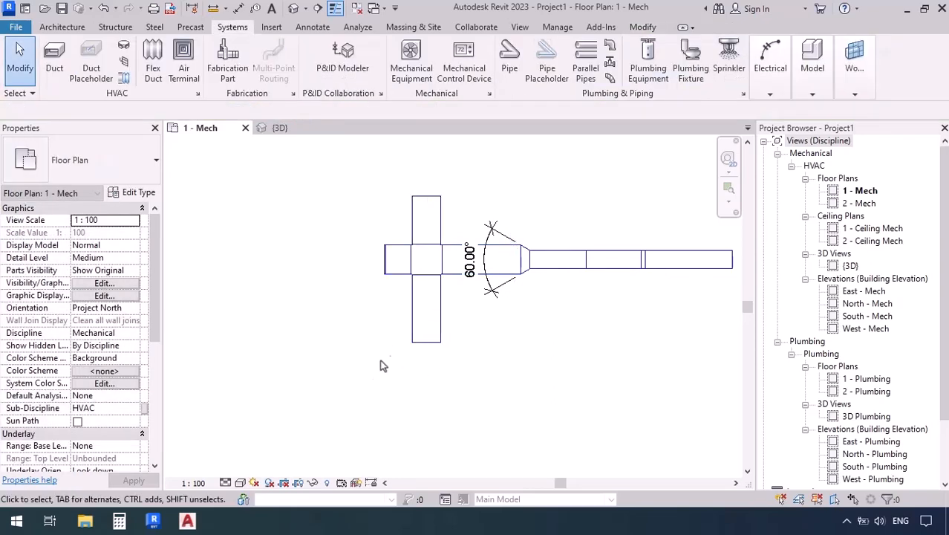
Examine the fitting where the two 800 x 800 ducts cross and check its family and type.
{"action": "left_click", "coordinate": [436, 272]}
{"action": "scroll", "coordinate": [382, 321], "scroll_direction": "up", "scroll_amount": 2}
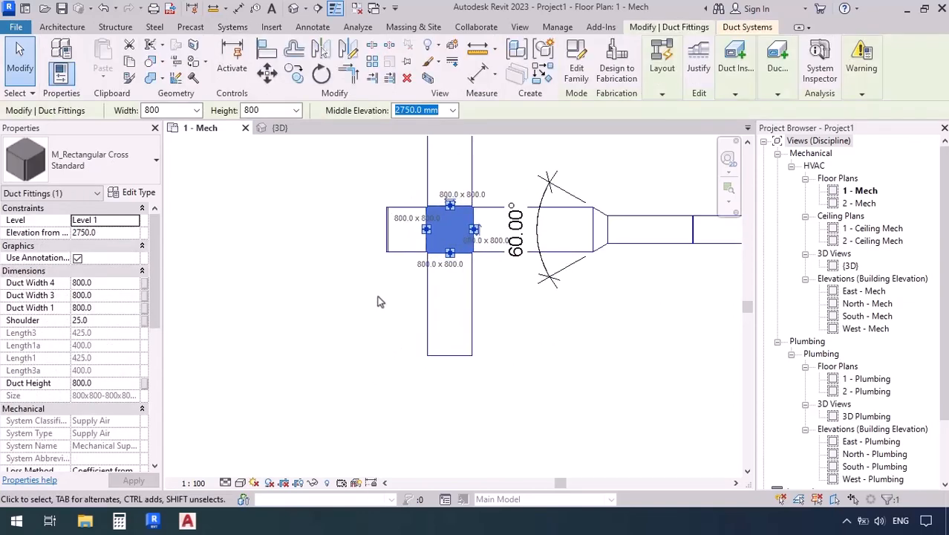
{"action": "middle_click_drag", "start_coordinate": [378, 301], "coordinate": [364, 337]}
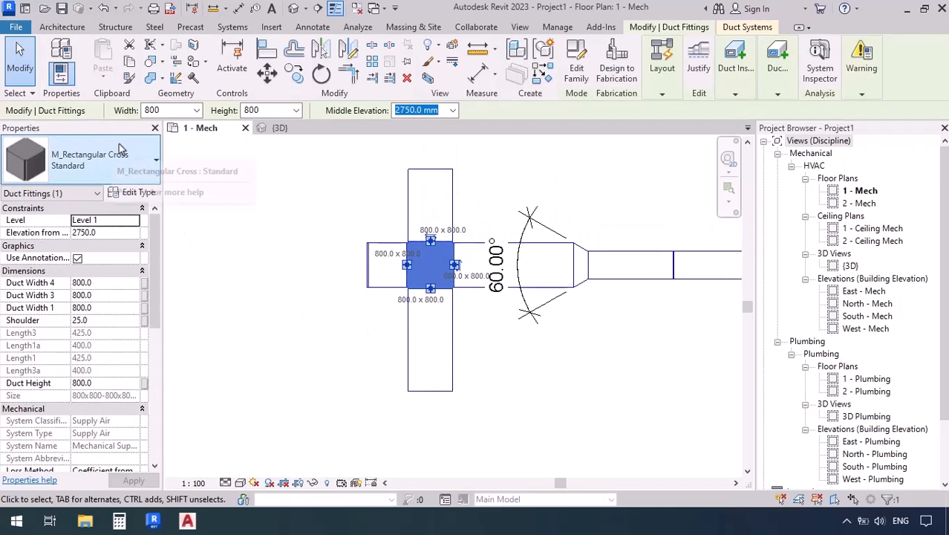
{"action": "left_click", "coordinate": [347, 204]}
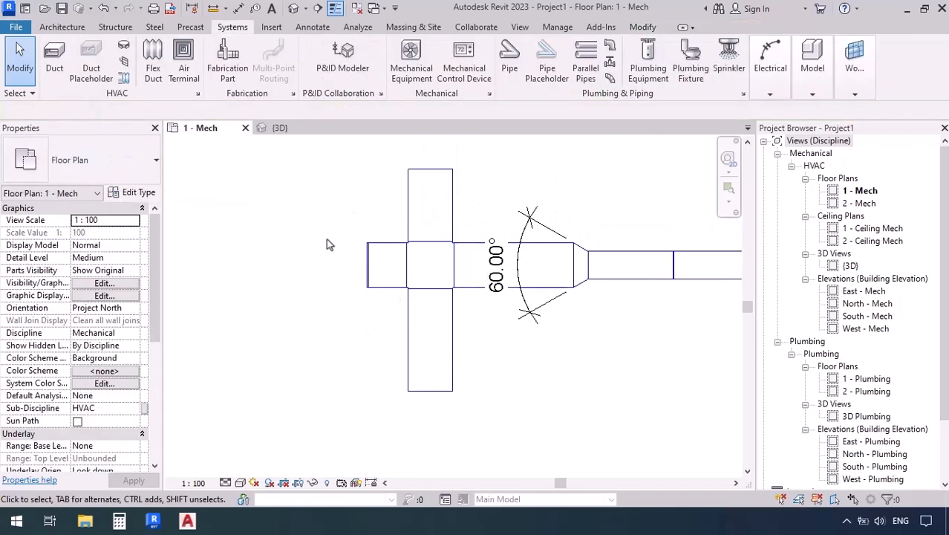
{"action": "scroll", "coordinate": [327, 241], "scroll_direction": "down", "scroll_amount": 3}
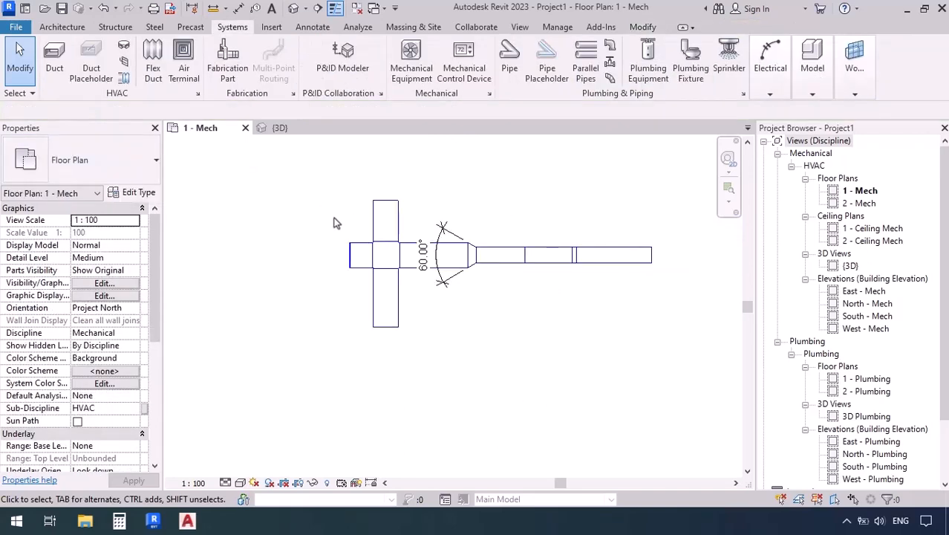
{"action": "middle_click_drag", "start_coordinate": [336, 223], "coordinate": [307, 233]}
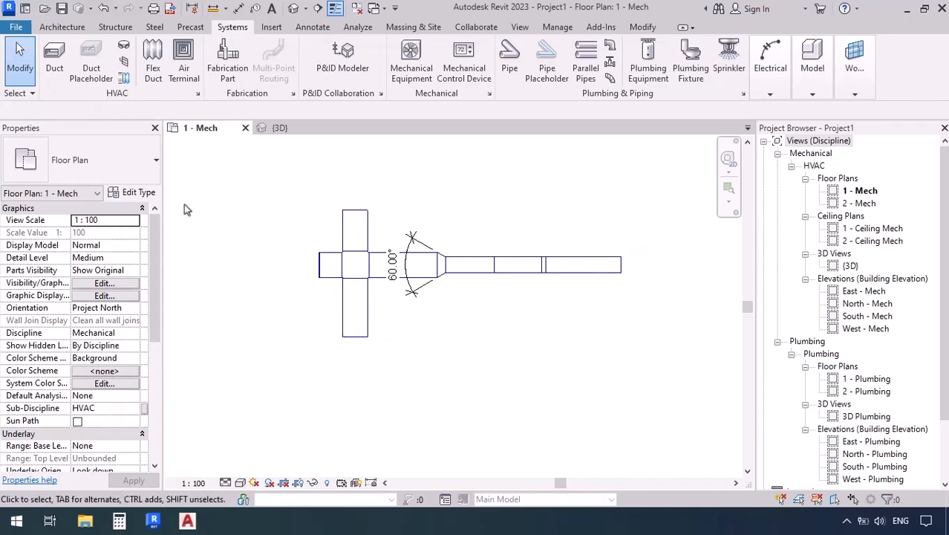
Review the routing preferences of the vertical duct's Radius Elbows / Taps type and of the Mitered Elbows / Tees type.
{"action": "left_click", "coordinate": [346, 224]}
{"action": "left_click", "coordinate": [149, 193]}
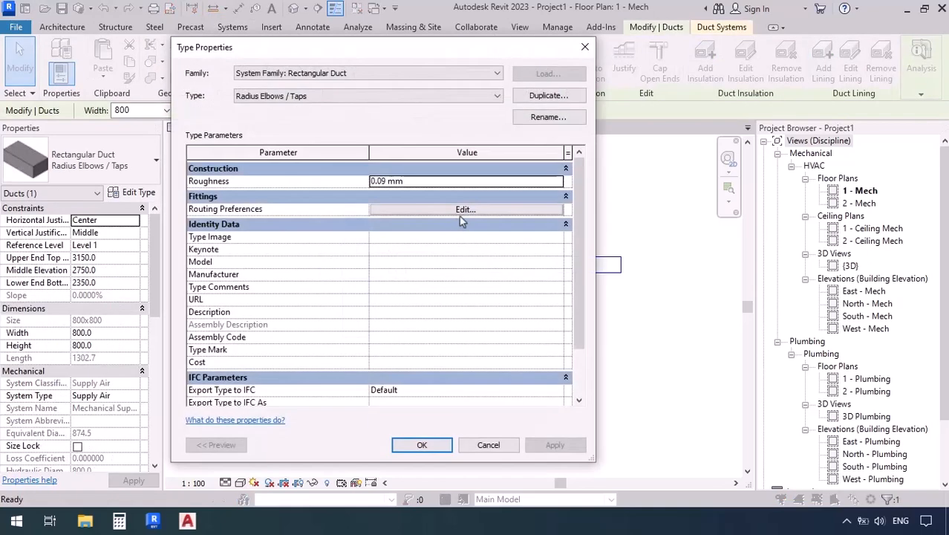
{"action": "left_click", "coordinate": [459, 213]}
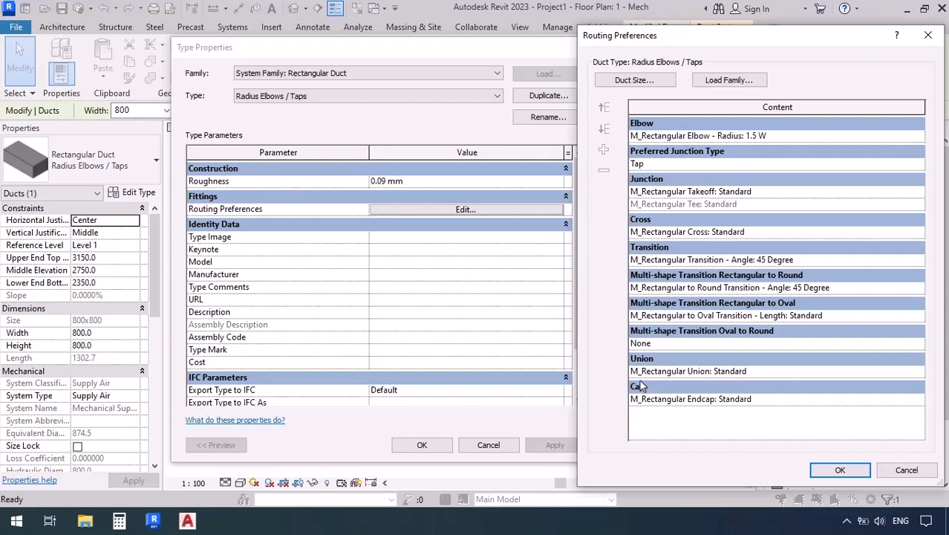
{"action": "left_click", "coordinate": [840, 469]}
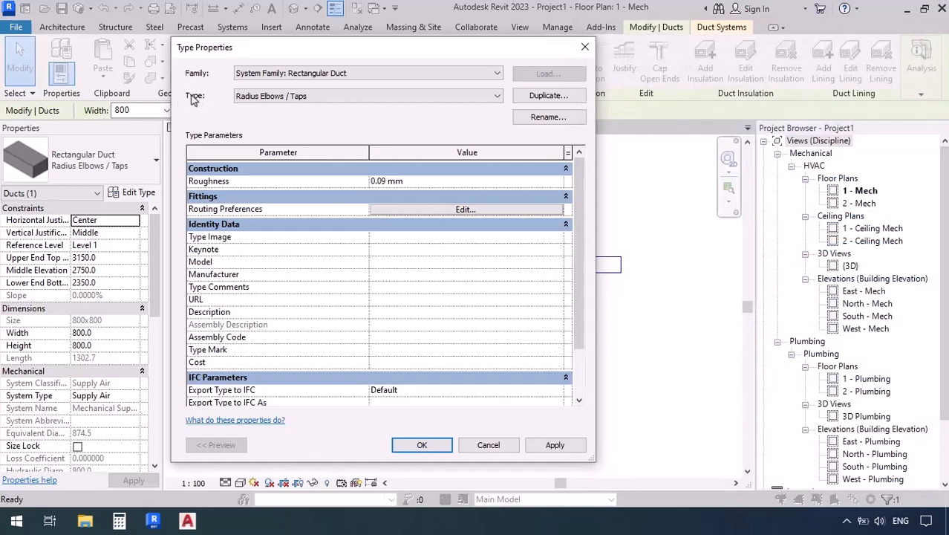
{"action": "left_click", "coordinate": [355, 98]}
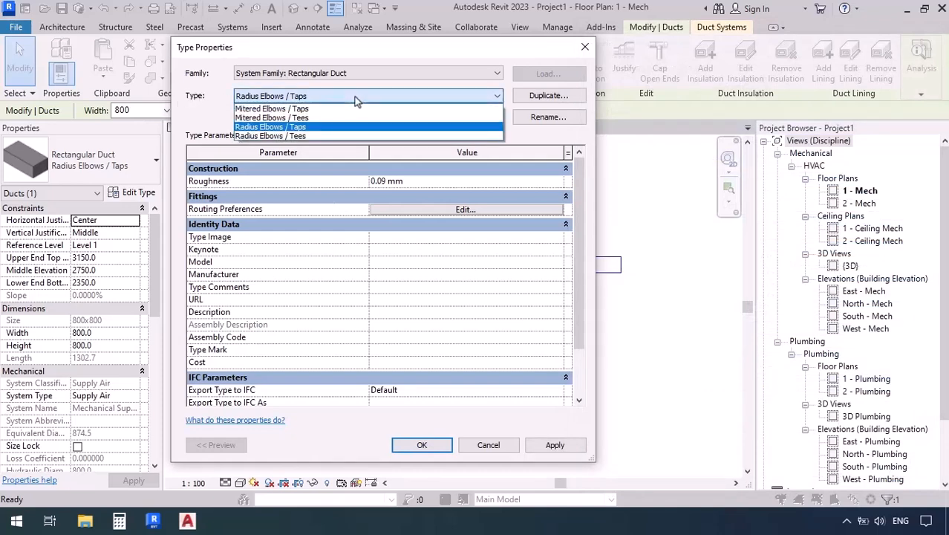
{"action": "left_click", "coordinate": [295, 119]}
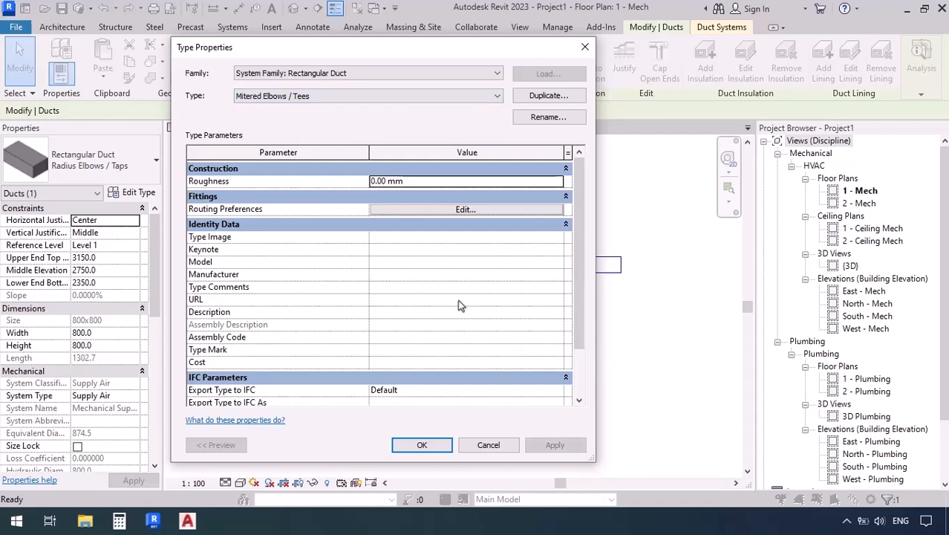
{"action": "left_click", "coordinate": [445, 211]}
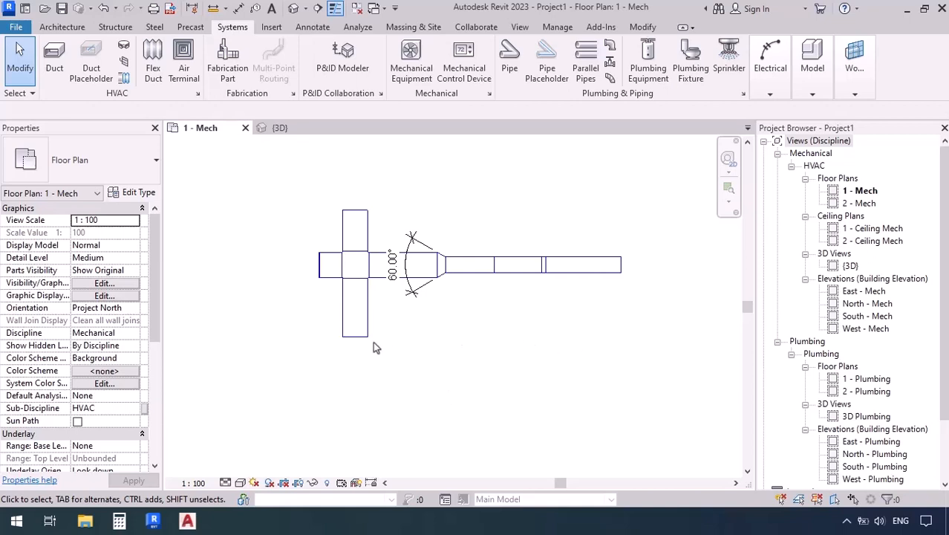
Start a new duct in the empty area east of the run and open the Radius Elbows / Taps type properties.
{"action": "middle_click_drag", "start_coordinate": [540, 338], "coordinate": [136, 347]}
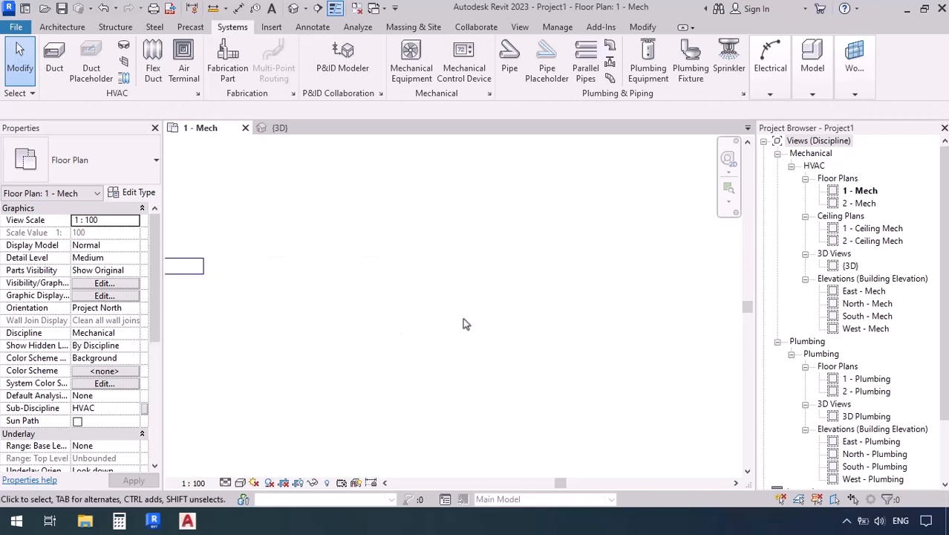
{"action": "middle_click_drag", "start_coordinate": [462, 318], "coordinate": [434, 335]}
{"action": "left_click", "coordinate": [59, 68]}
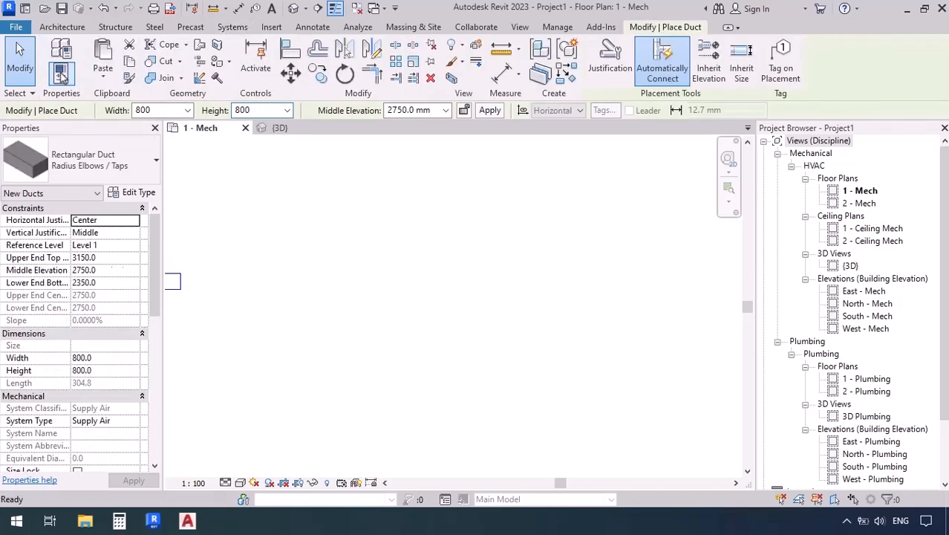
{"action": "left_click", "coordinate": [133, 166]}
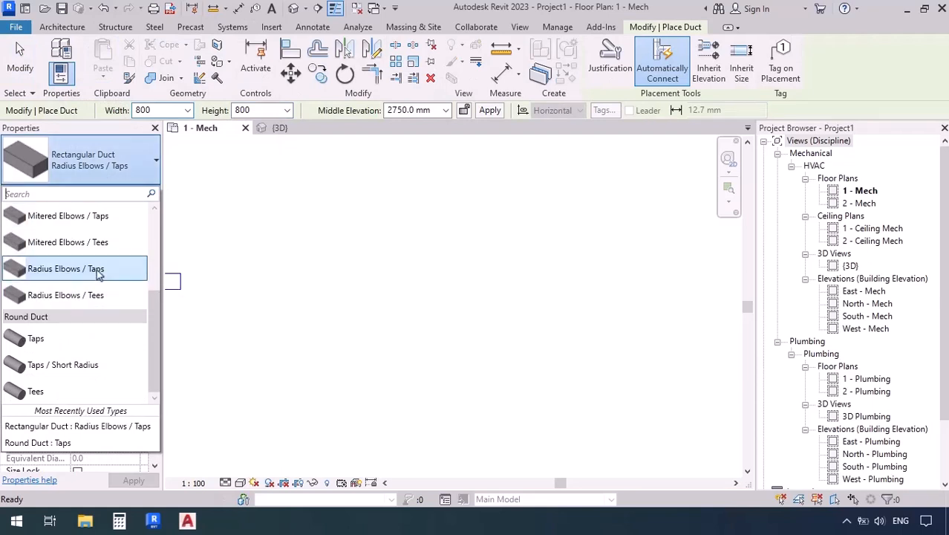
{"action": "mouse_move", "coordinate": [99, 274]}
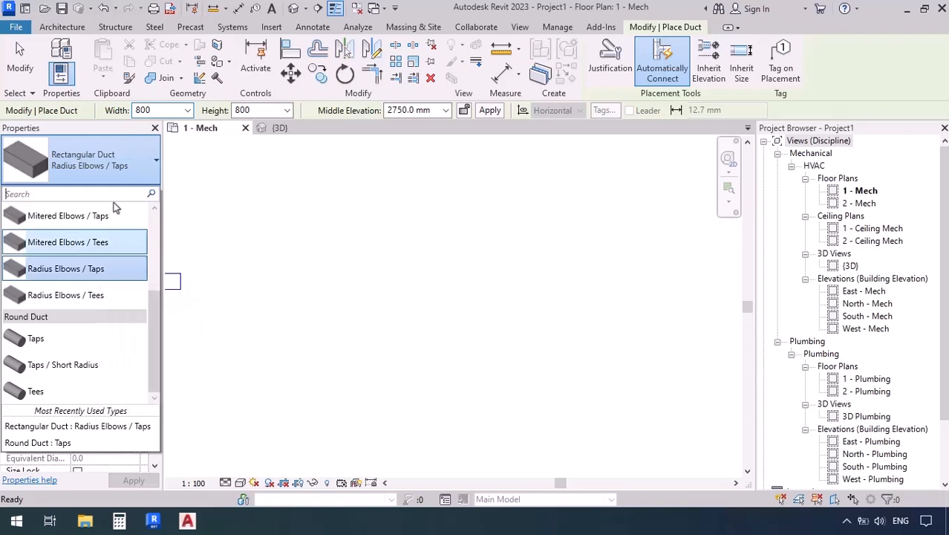
{"action": "left_click", "coordinate": [115, 168]}
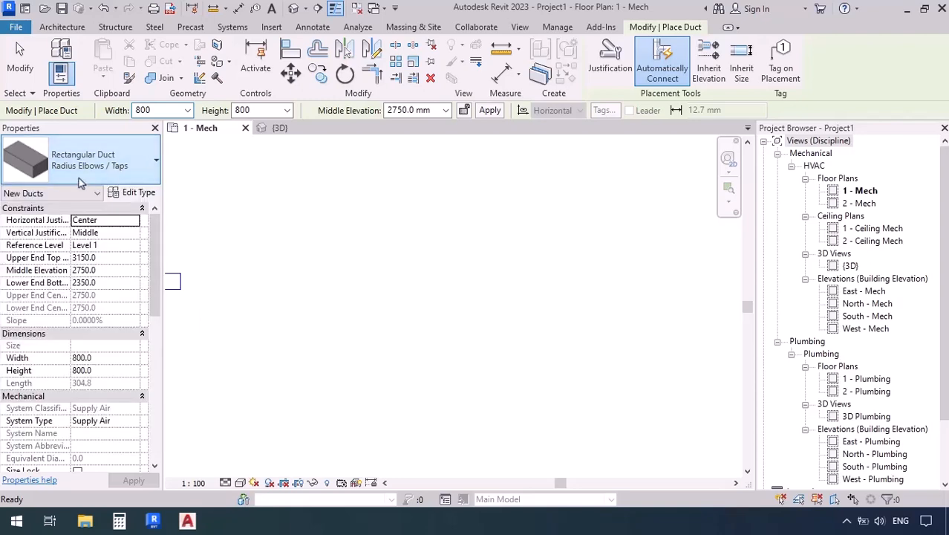
{"action": "left_click", "coordinate": [132, 192]}
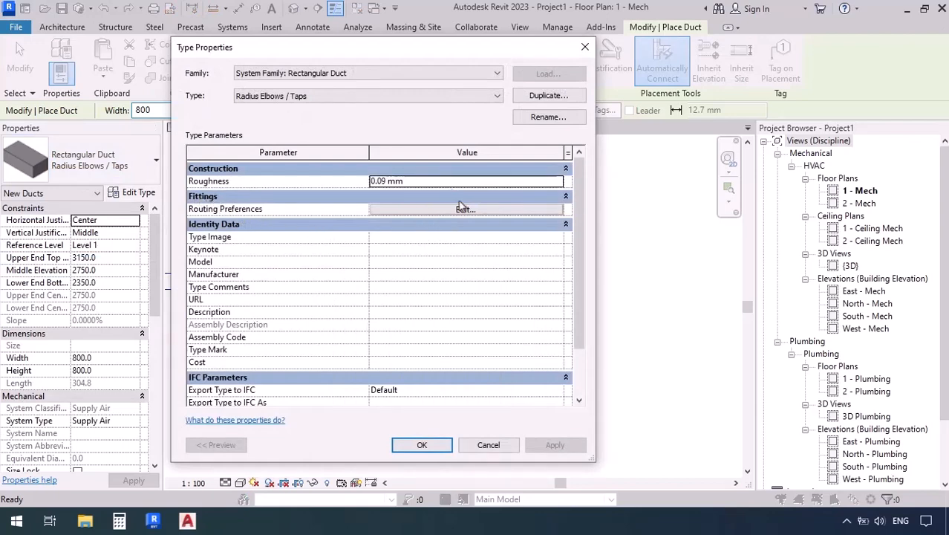
Duplicate the Radius Elbows / Taps duct type as "Vanes Mitered Elbows / Fillet Tee / Transition30Degree" and check it among the rectangular duct types.
{"action": "left_click", "coordinate": [518, 101]}
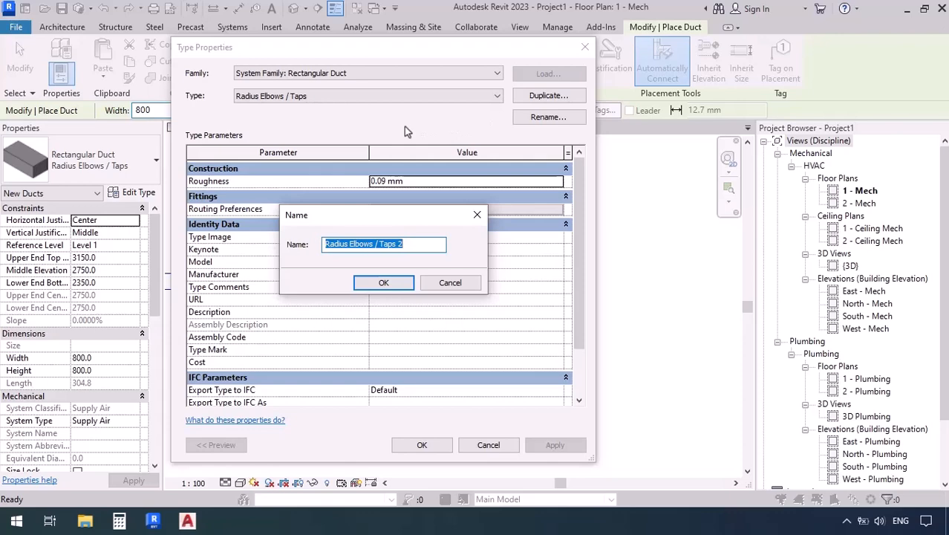
{"action": "left_click_drag", "start_coordinate": [386, 216], "coordinate": [386, 245]}
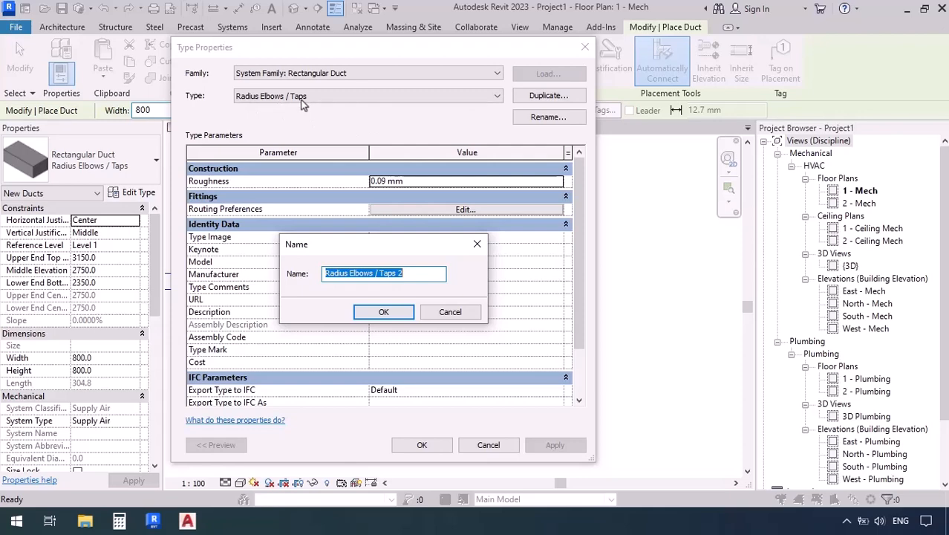
{"action": "left_click", "coordinate": [408, 271]}
{"action": "key", "text": "BackSpace"}
{"action": "key", "text": "BackSpace"}
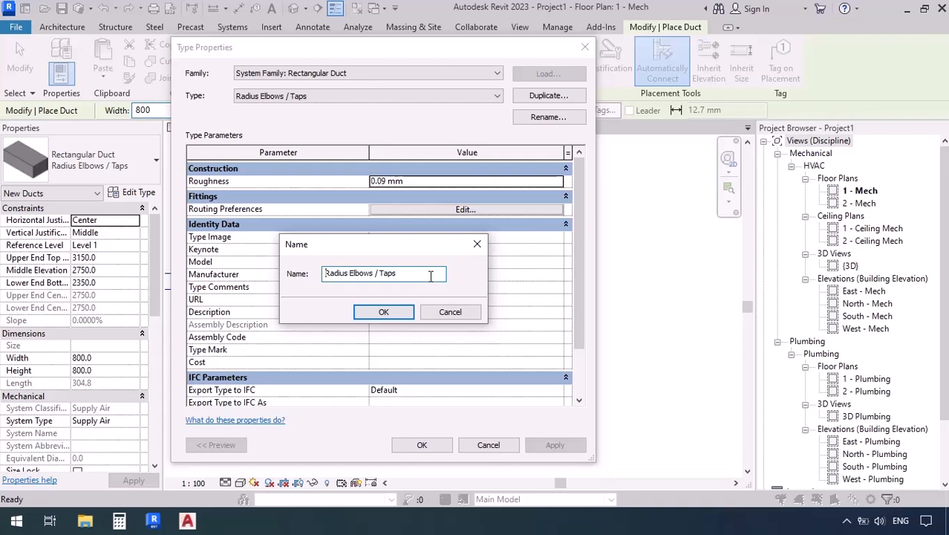
{"action": "key", "text": "Delete"}
{"action": "key", "text": "Delete"}
{"action": "key", "text": "Delete"}
{"action": "key", "text": "Delete"}
{"action": "key", "text": "Delete"}
{"action": "key", "text": "Delete"}
{"action": "key", "text": "Delete"}
{"action": "type", "text": "Vanes Mitered"}
{"action": "key", "text": "Right"}
{"action": "key", "text": "Right"}
{"action": "key", "text": "Right"}
{"action": "key", "text": "Right"}
{"action": "key", "text": "Right"}
{"action": "key", "text": "Right"}
{"action": "key", "text": "Right"}
{"action": "key", "text": "Right"}
{"action": "key", "text": "Right"}
{"action": "key", "text": "Right"}
{"action": "key", "text": "Right"}
{"action": "key", "text": "Right"}
{"action": "key", "text": "Right"}
{"action": "key", "text": "BackSpace"}
{"action": "key", "text": "BackSpace"}
{"action": "key", "text": "BackSpace"}
{"action": "key", "text": "BackSpace"}
{"action": "type", "text": "Fillet Tee"}
{"action": "type", "text": "/ Transition"}
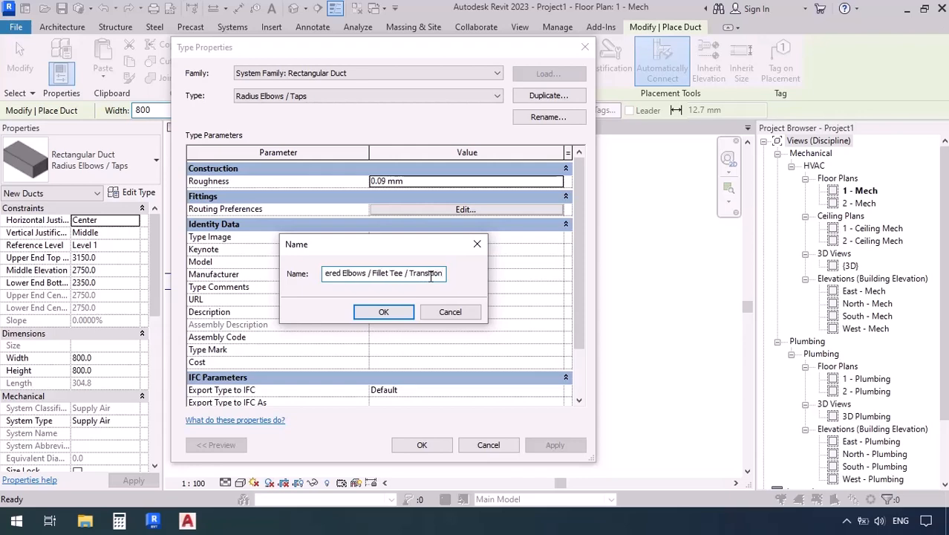
{"action": "type", "text": "30"}
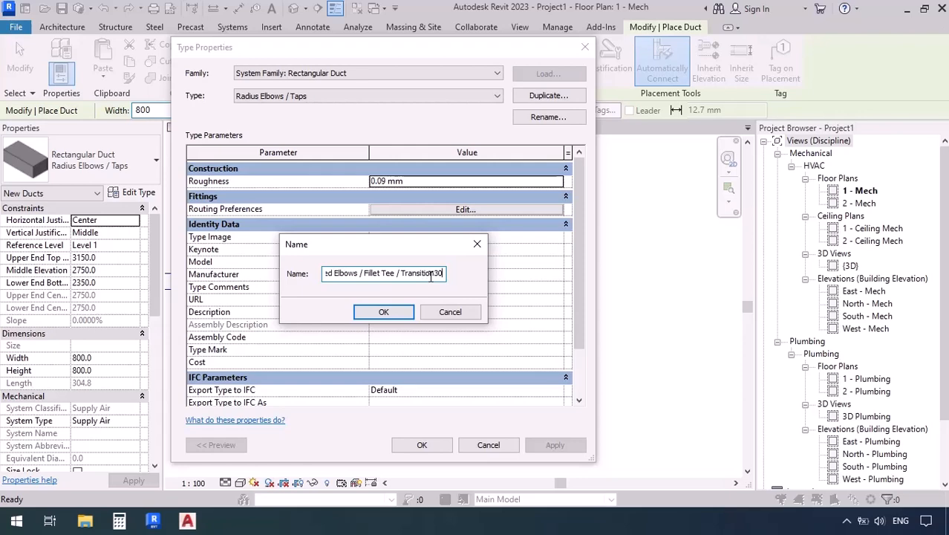
{"action": "type", "text": "Degree"}
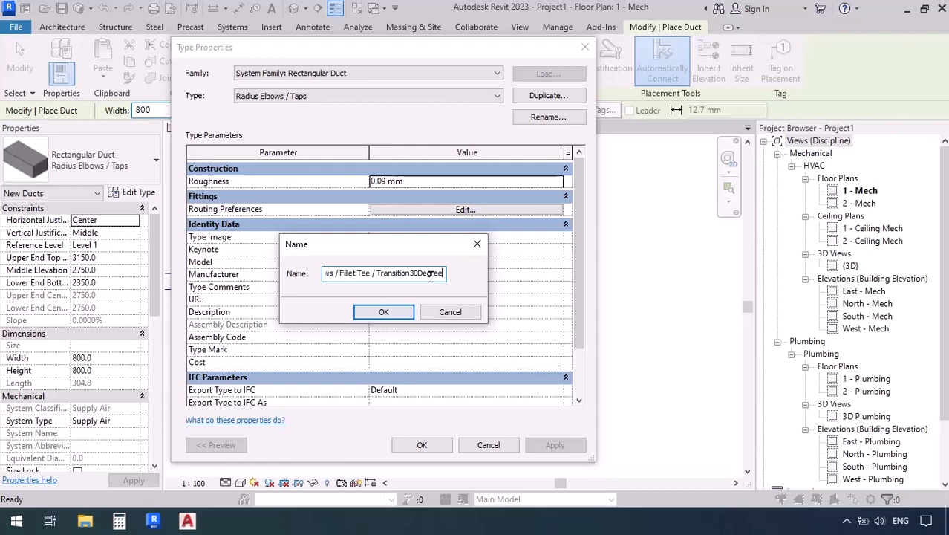
{"action": "left_click", "coordinate": [378, 312]}
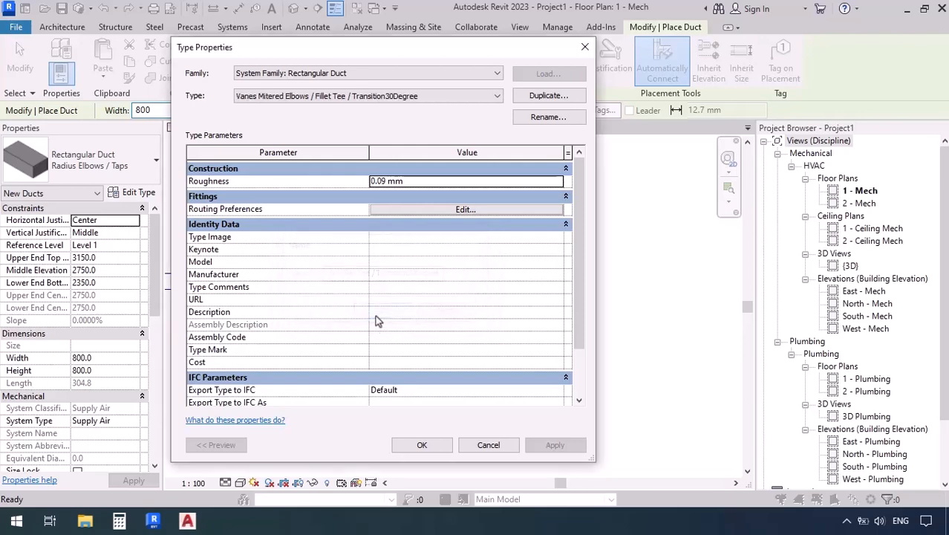
{"action": "left_click", "coordinate": [466, 101]}
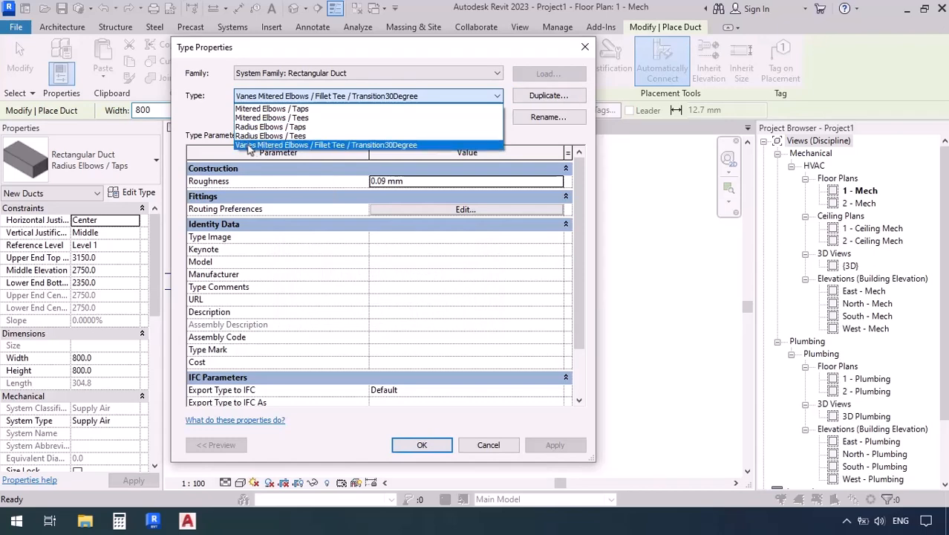
{"action": "left_click", "coordinate": [348, 210]}
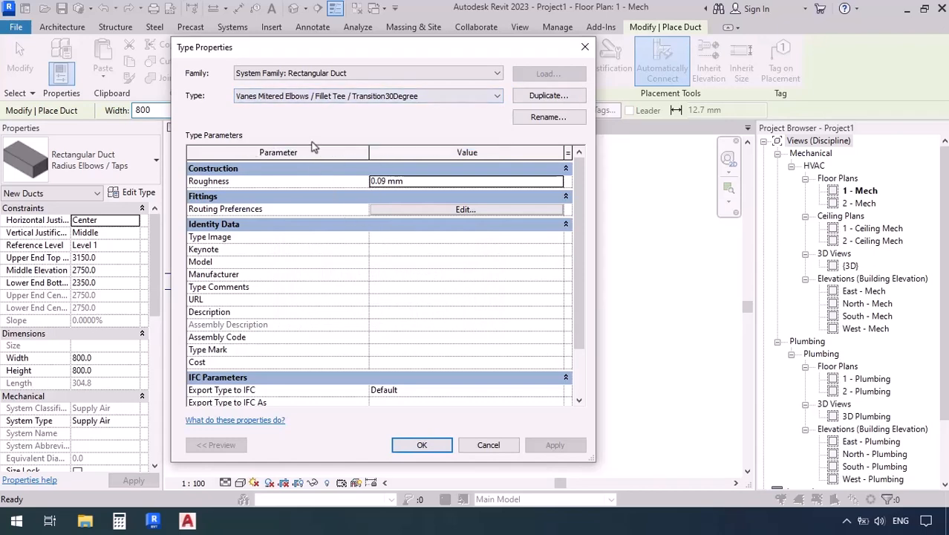
Open the new duct type's routing preferences and browse for families to load in English/US/Duct/Fittings/Rectangular/Elbows.
{"action": "left_click", "coordinate": [456, 214]}
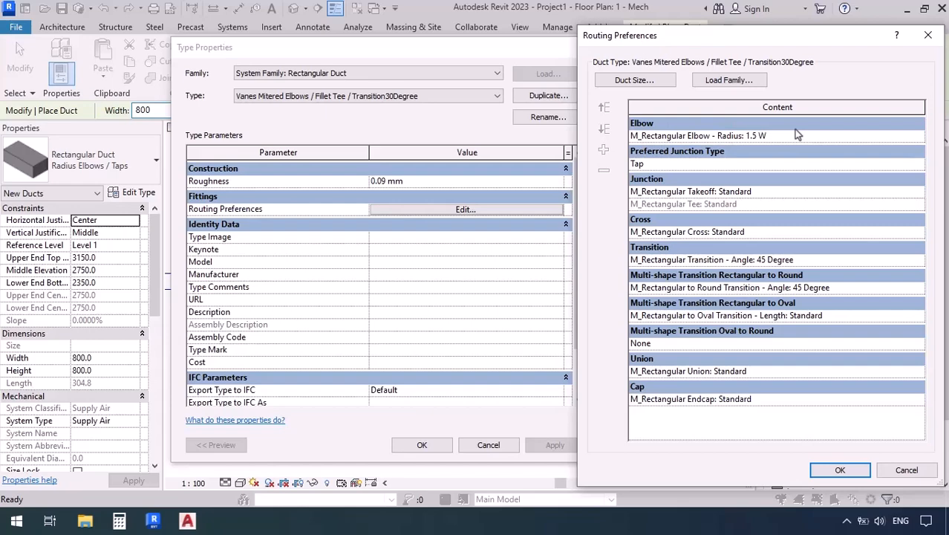
{"action": "left_click", "coordinate": [729, 80]}
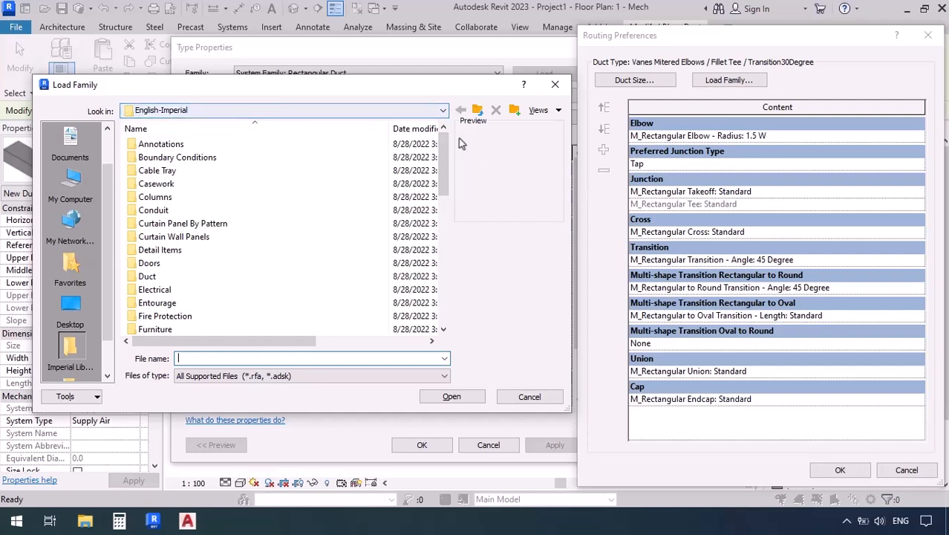
{"action": "left_click", "coordinate": [478, 110]}
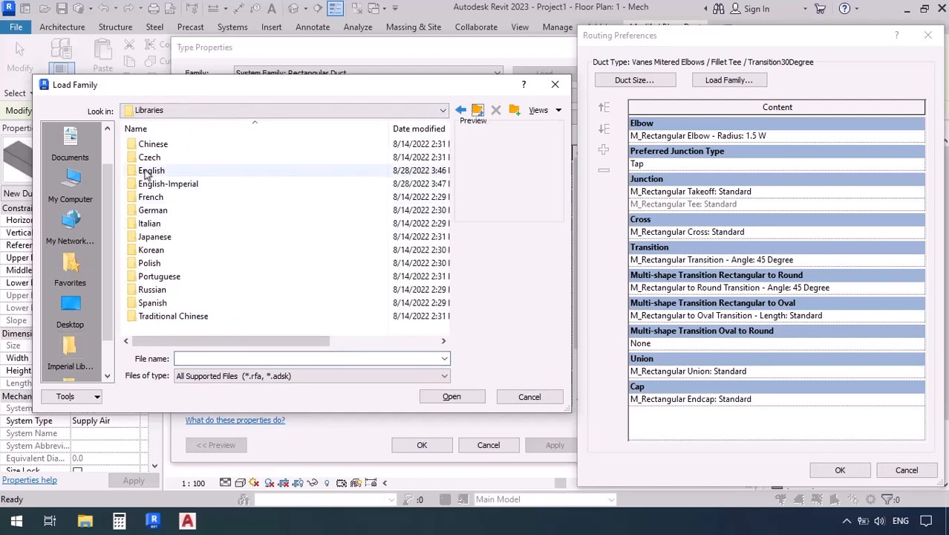
{"action": "double_click", "coordinate": [145, 171]}
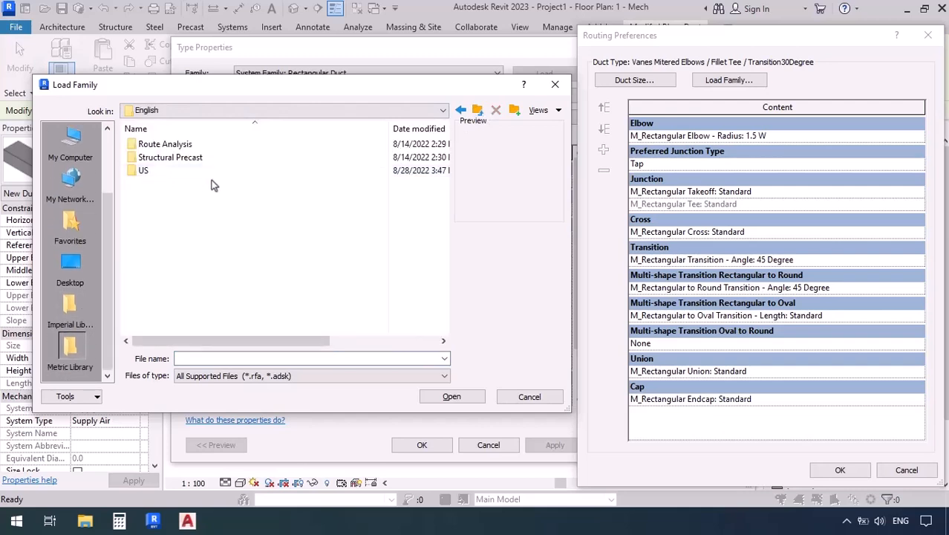
{"action": "left_click", "coordinate": [143, 174]}
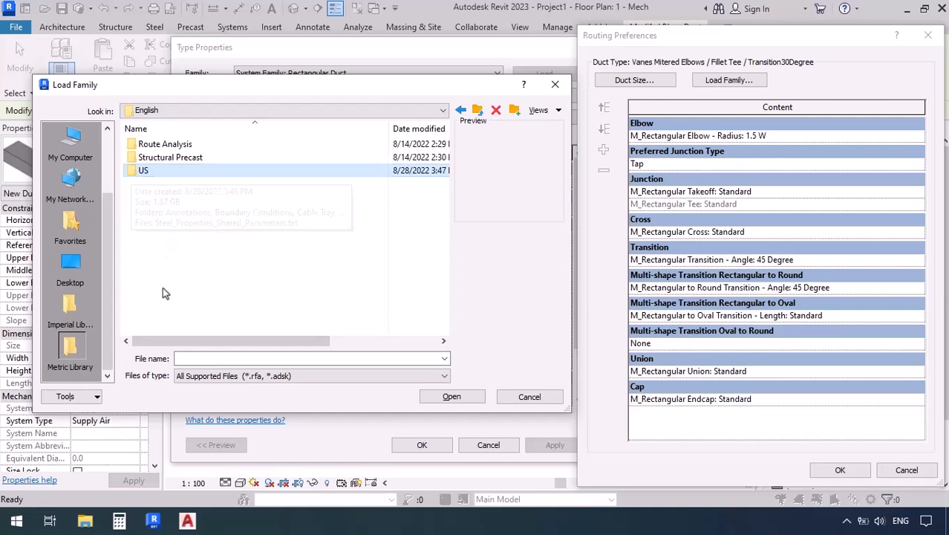
{"action": "double_click", "coordinate": [161, 174]}
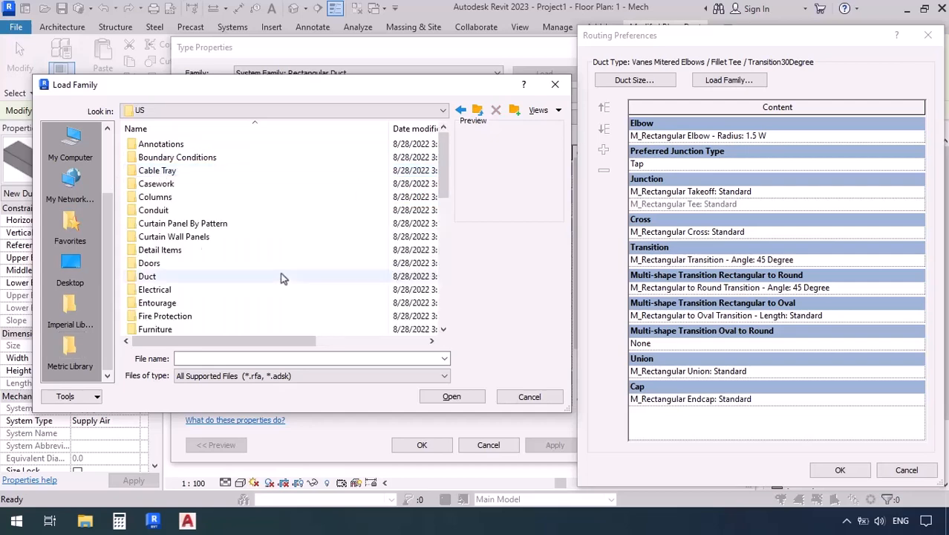
{"action": "left_click", "coordinate": [169, 277]}
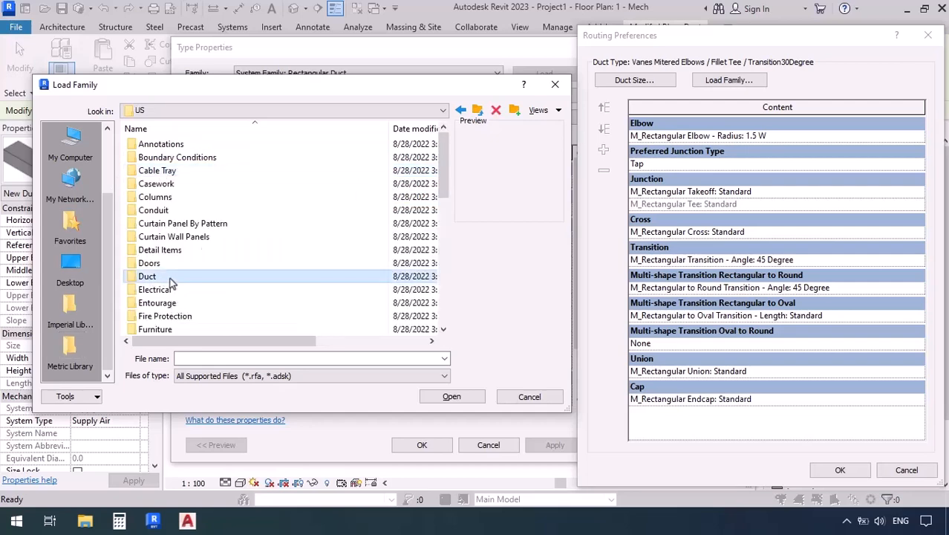
{"action": "double_click", "coordinate": [170, 278]}
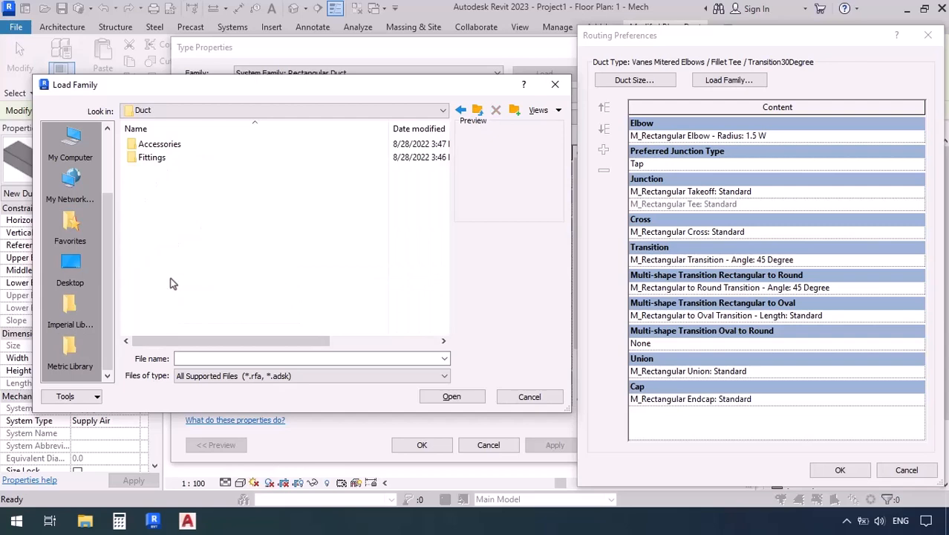
{"action": "left_click", "coordinate": [160, 164]}
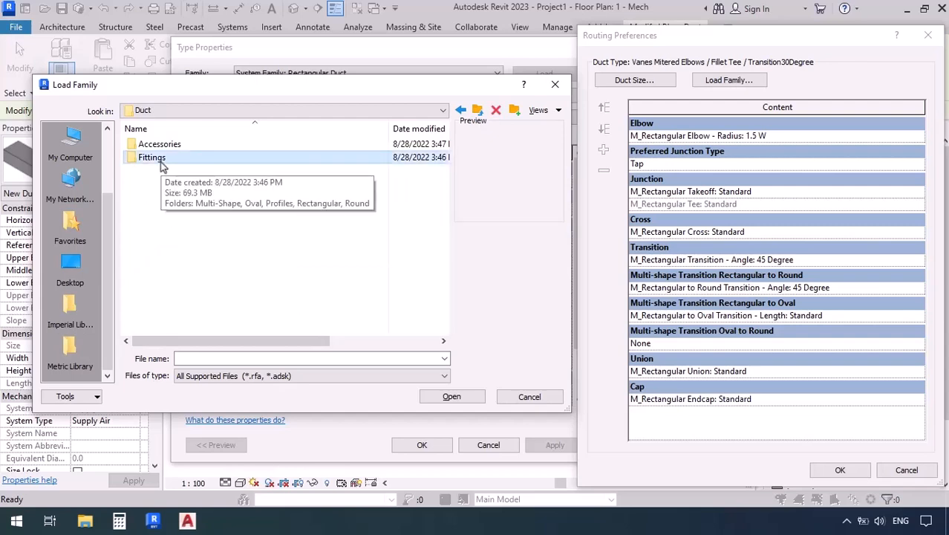
{"action": "double_click", "coordinate": [160, 163]}
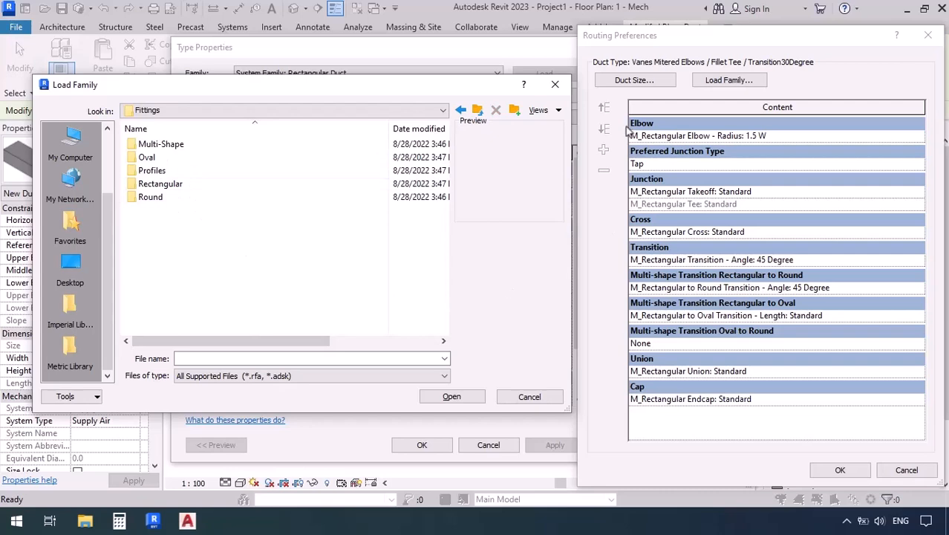
{"action": "left_click", "coordinate": [178, 188]}
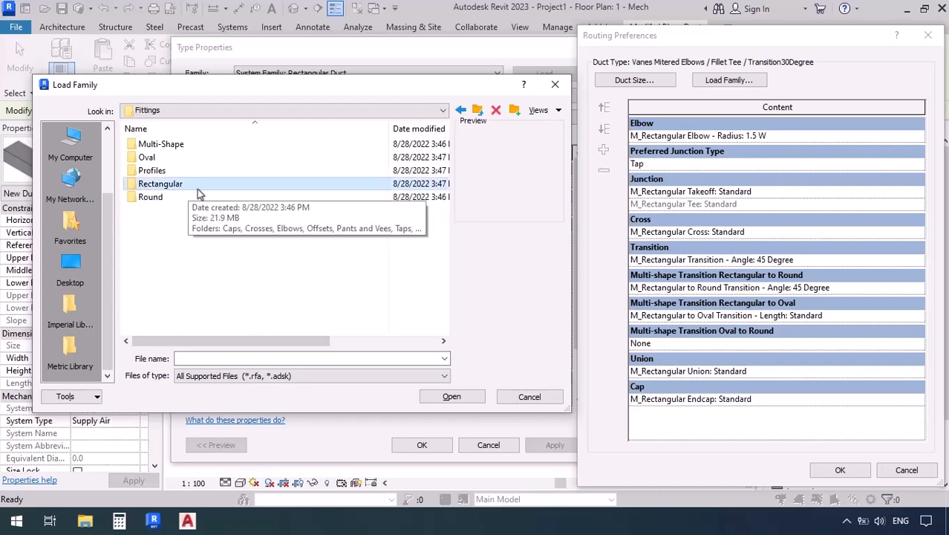
{"action": "double_click", "coordinate": [199, 187]}
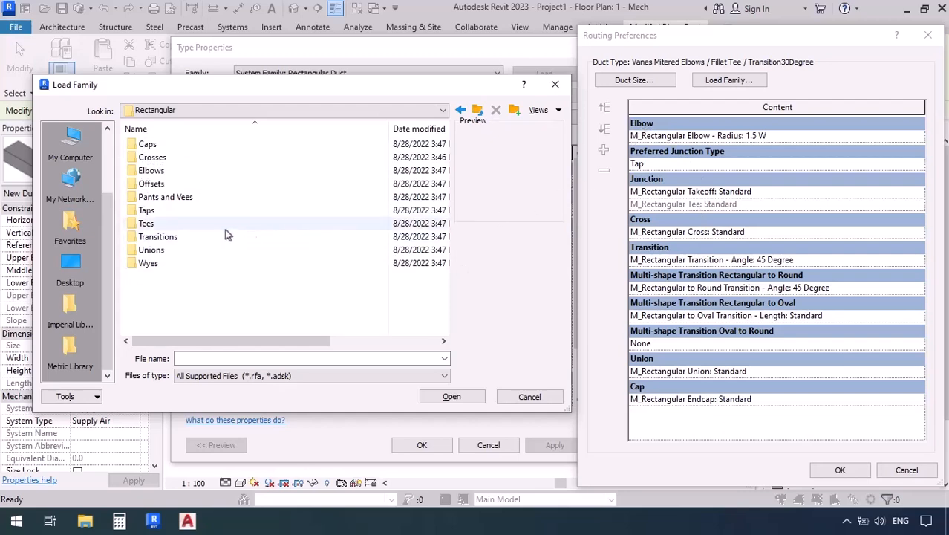
{"action": "double_click", "coordinate": [152, 171]}
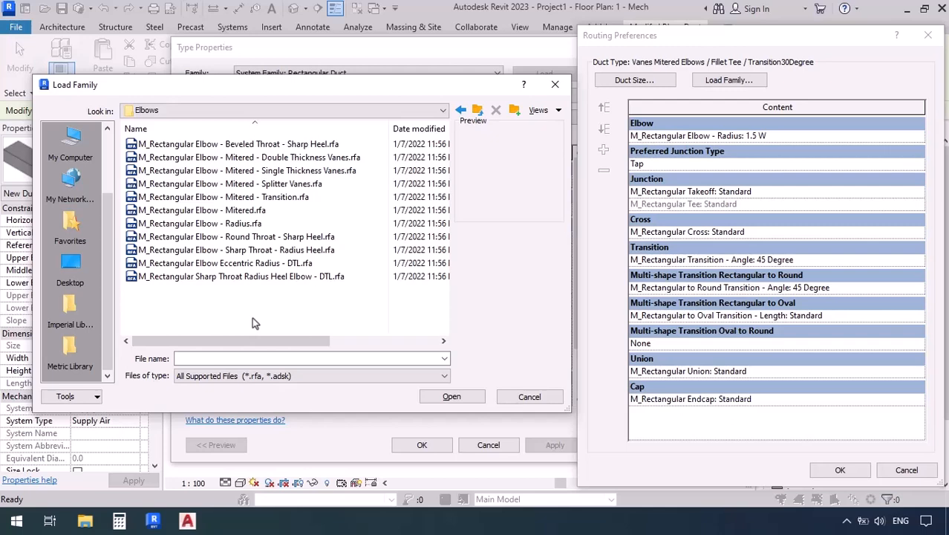
Load the M_Rectangular Elbow - Mitered families with Double Thickness Vanes and Single Thickness Vanes.
{"action": "left_click", "coordinate": [220, 211]}
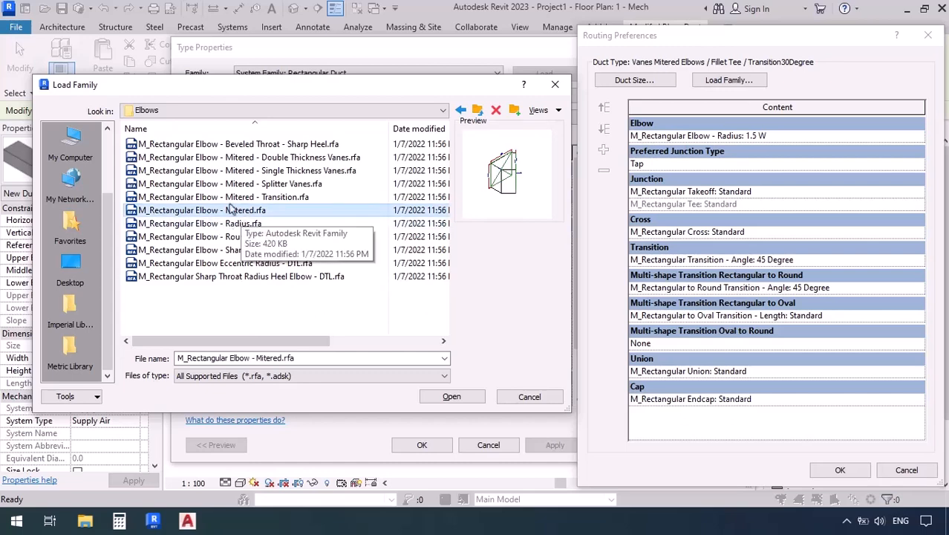
{"action": "left_click", "coordinate": [331, 159]}
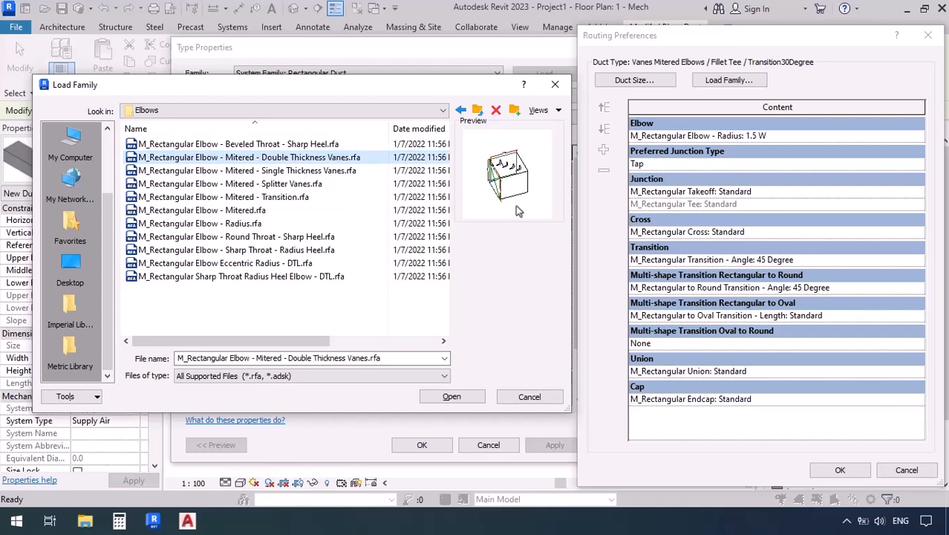
{"action": "left_click", "coordinate": [342, 171]}
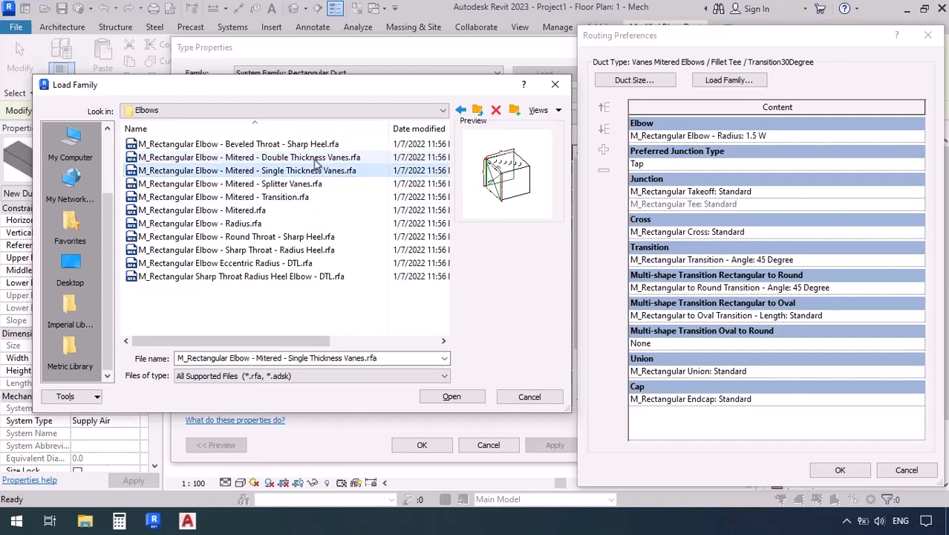
{"action": "left_click", "coordinate": [316, 158]}
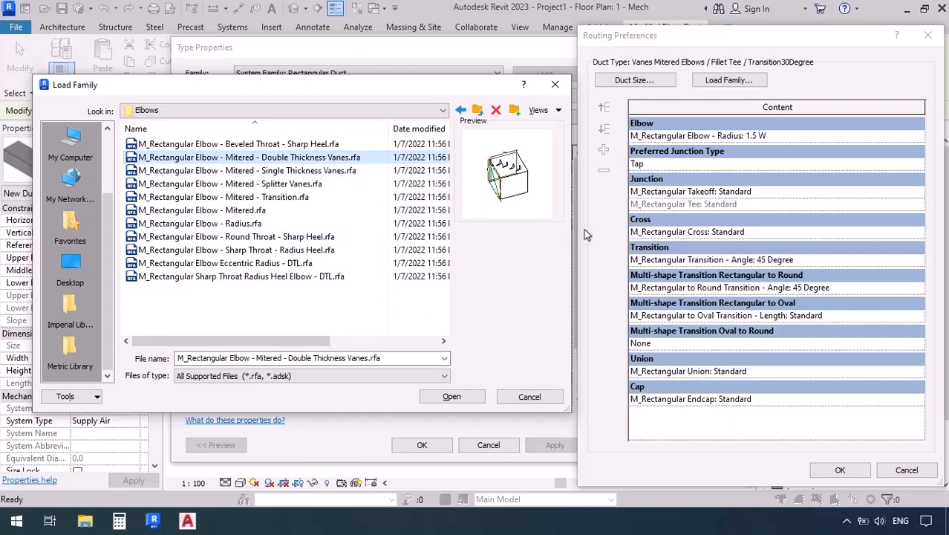
{"action": "left_click", "coordinate": [312, 173]}
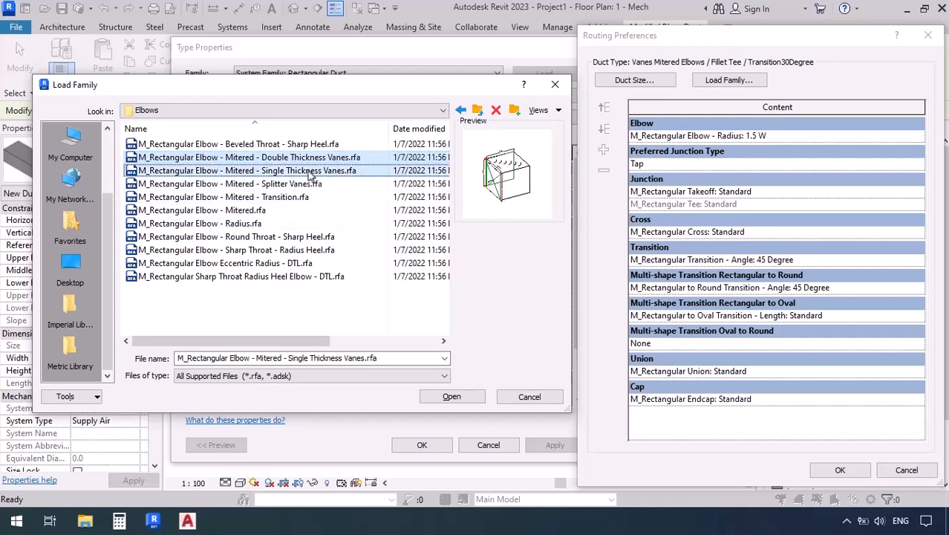
{"action": "left_click", "coordinate": [452, 397]}
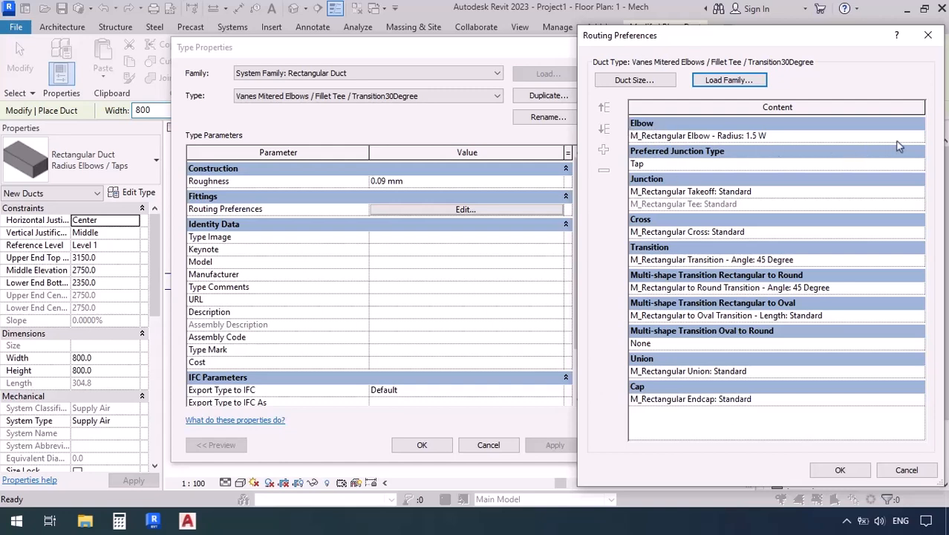
Set the elbow to M_Rectangular Elbow - Mitered - Double Thickness Vanes: Standard and the preferred junction type to Tee.
{"action": "left_click", "coordinate": [919, 140]}
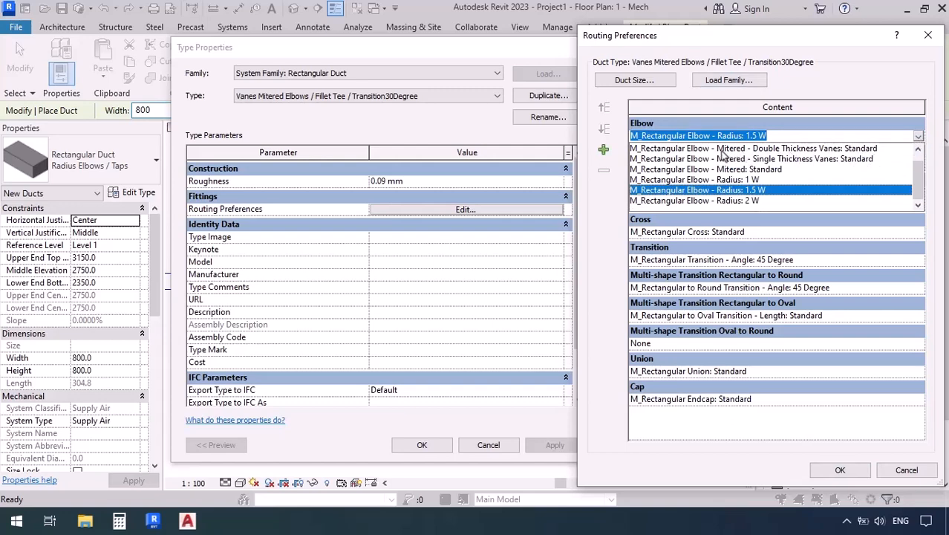
{"action": "left_click", "coordinate": [804, 149]}
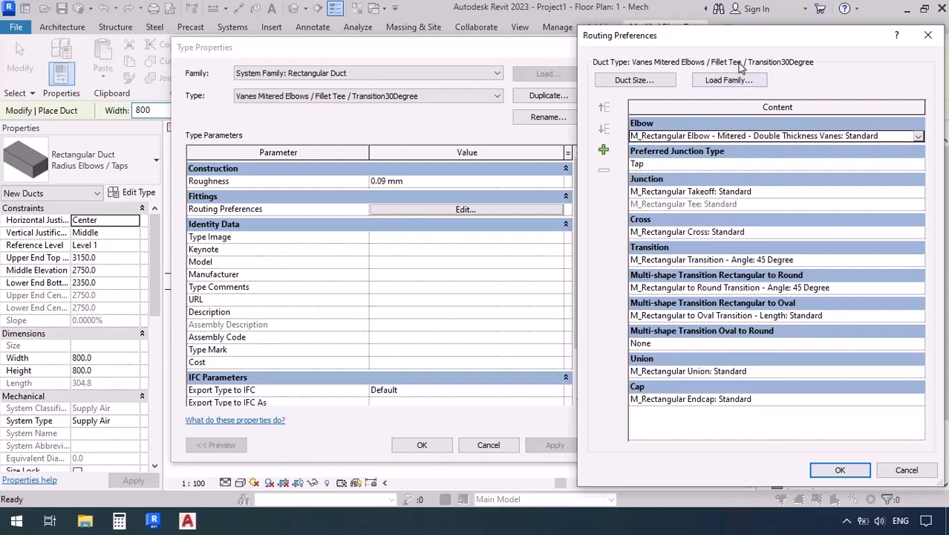
{"action": "left_click", "coordinate": [922, 164]}
{"action": "left_click", "coordinate": [919, 164]}
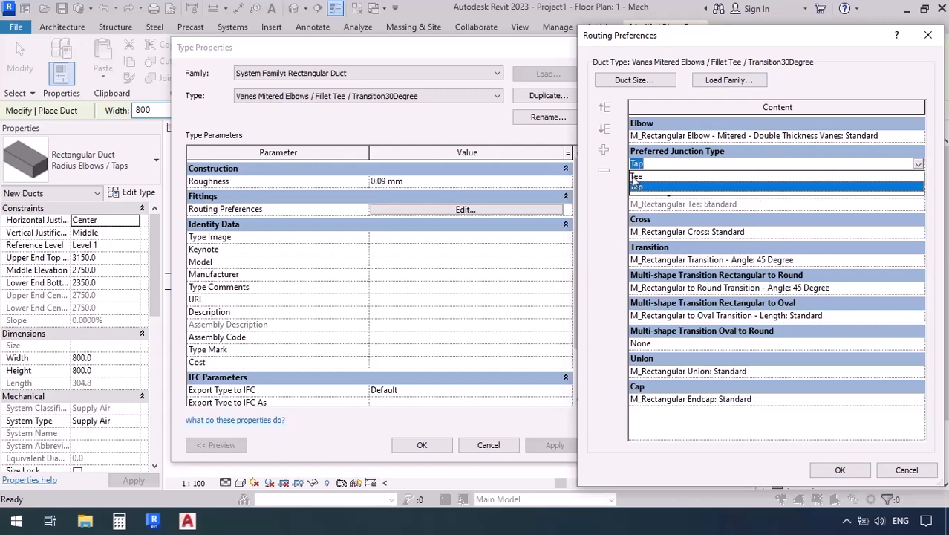
{"action": "left_click", "coordinate": [635, 176]}
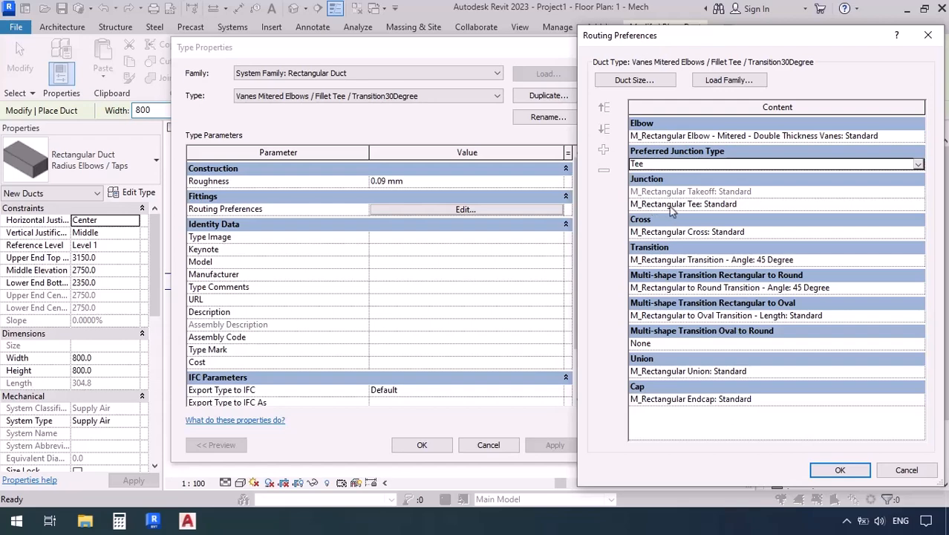
Load the M_Rectangular Tee - Fillet family from the Tees folder and replace the standard tee junction with M_Rectangular Tee - Fillet: Standard.
{"action": "left_click", "coordinate": [742, 80]}
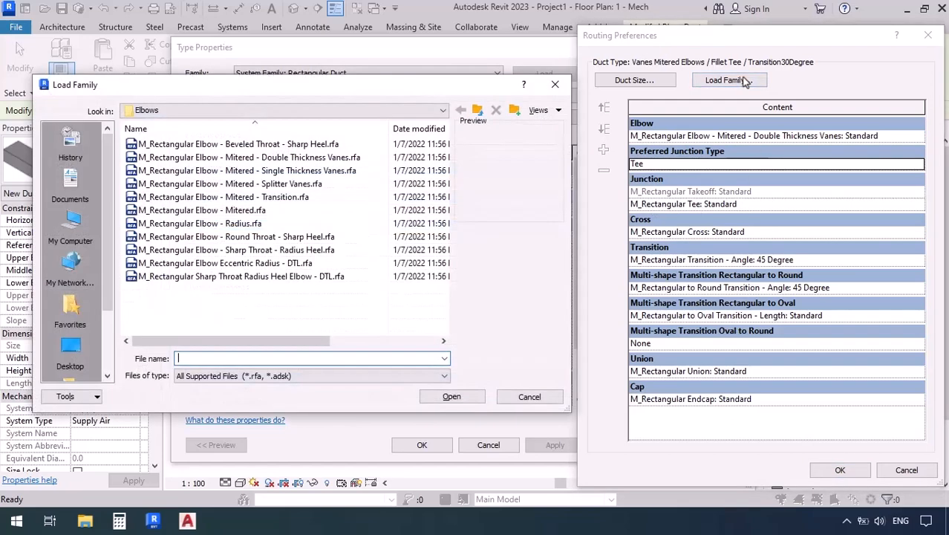
{"action": "left_click", "coordinate": [479, 112]}
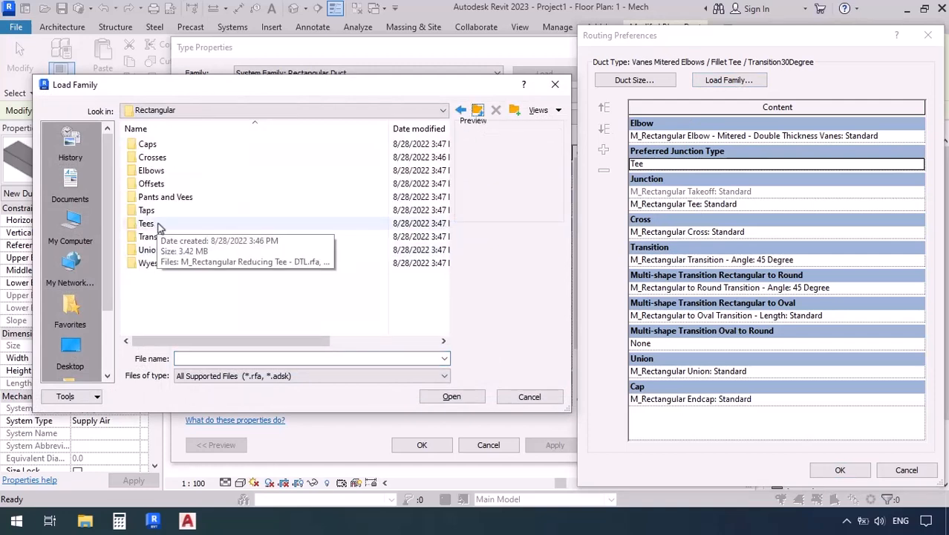
{"action": "double_click", "coordinate": [147, 223]}
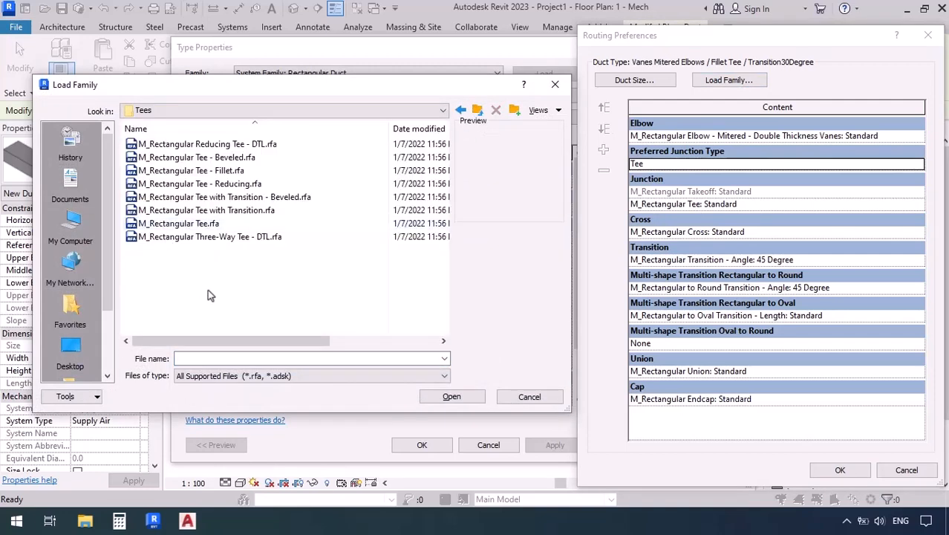
{"action": "left_click", "coordinate": [236, 171]}
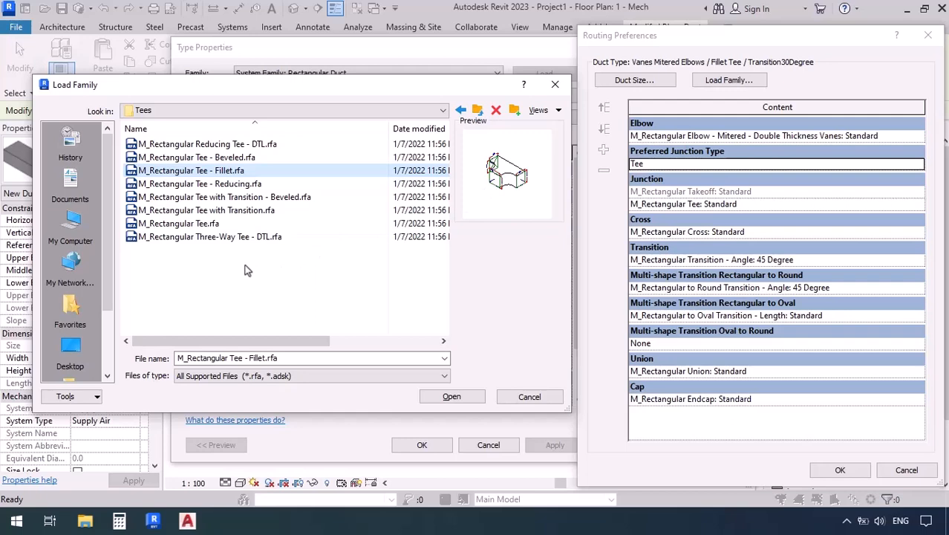
{"action": "left_click", "coordinate": [183, 224]}
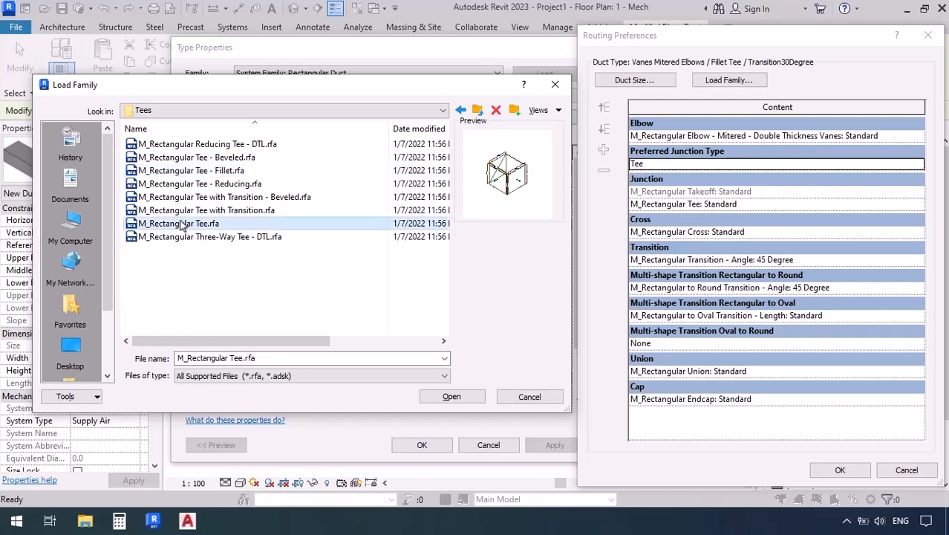
{"action": "left_click", "coordinate": [194, 171]}
{"action": "left_click", "coordinate": [446, 396]}
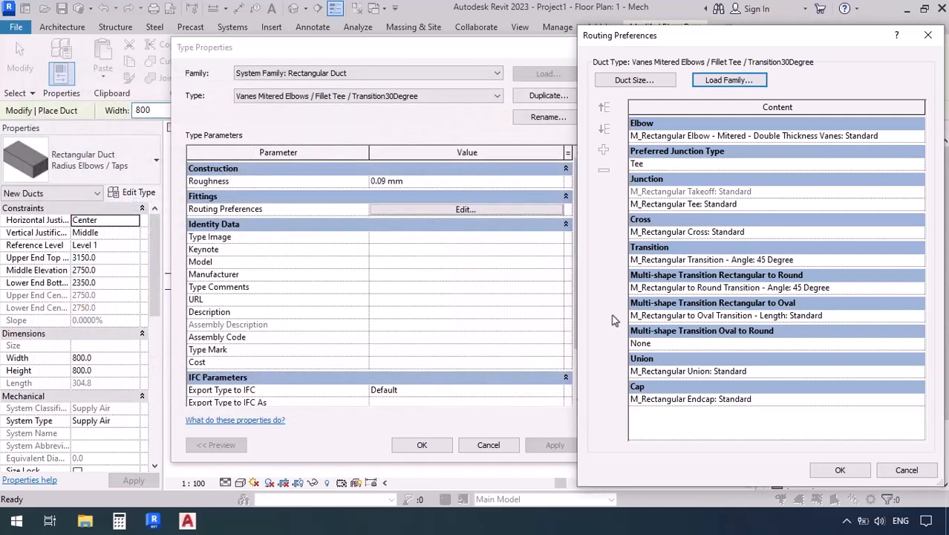
{"action": "left_click", "coordinate": [919, 206]}
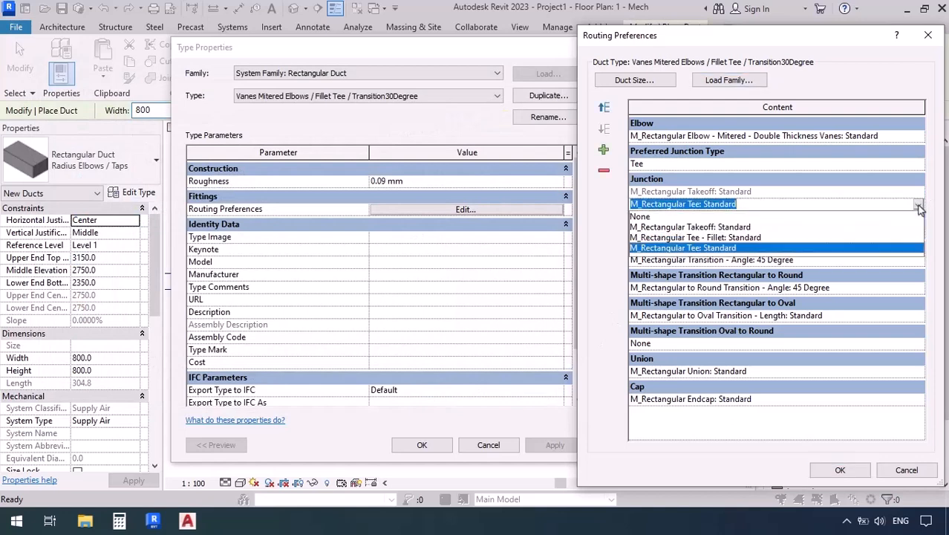
{"action": "left_click", "coordinate": [697, 237]}
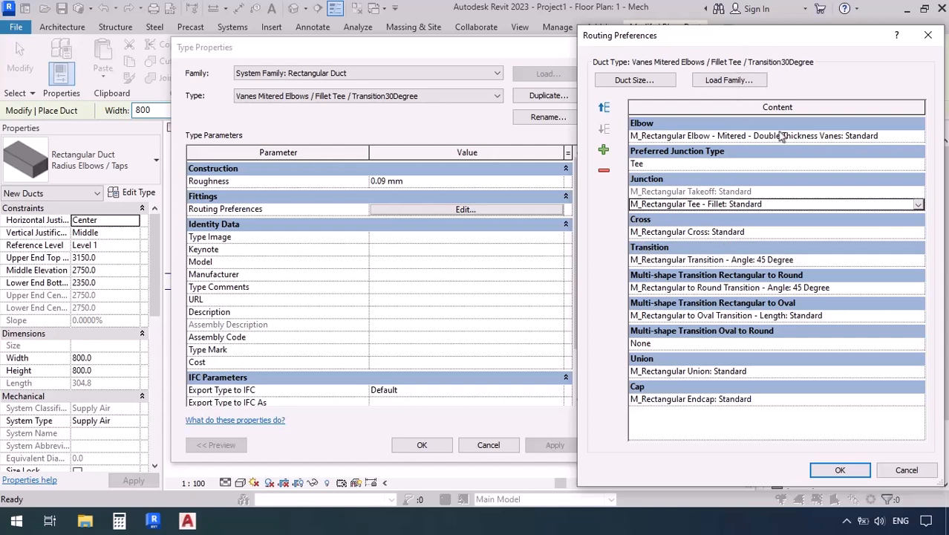
Set the transition to M_Rectangular Transition - Angle: 30 Degree and accept the routing preferences and type properties.
{"action": "left_click", "coordinate": [918, 262]}
{"action": "left_click", "coordinate": [918, 262]}
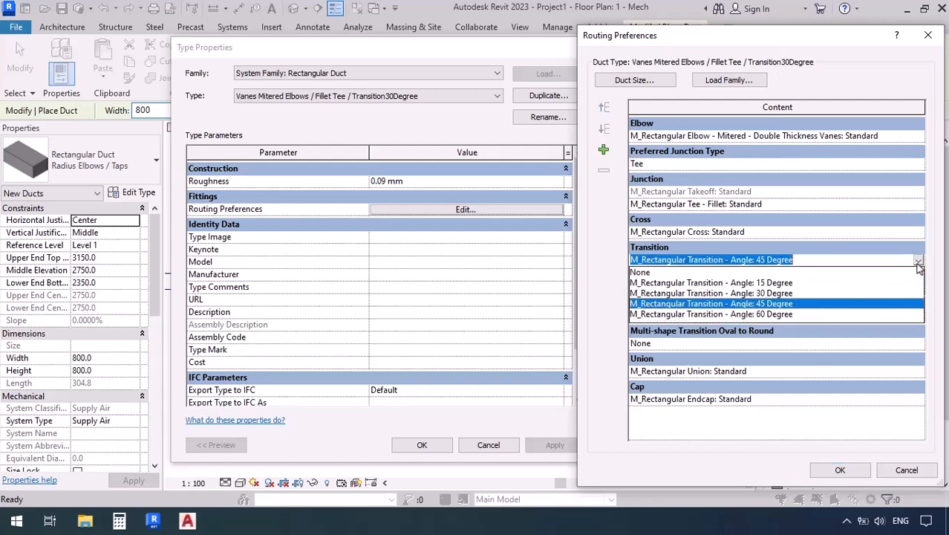
{"action": "left_click", "coordinate": [742, 293]}
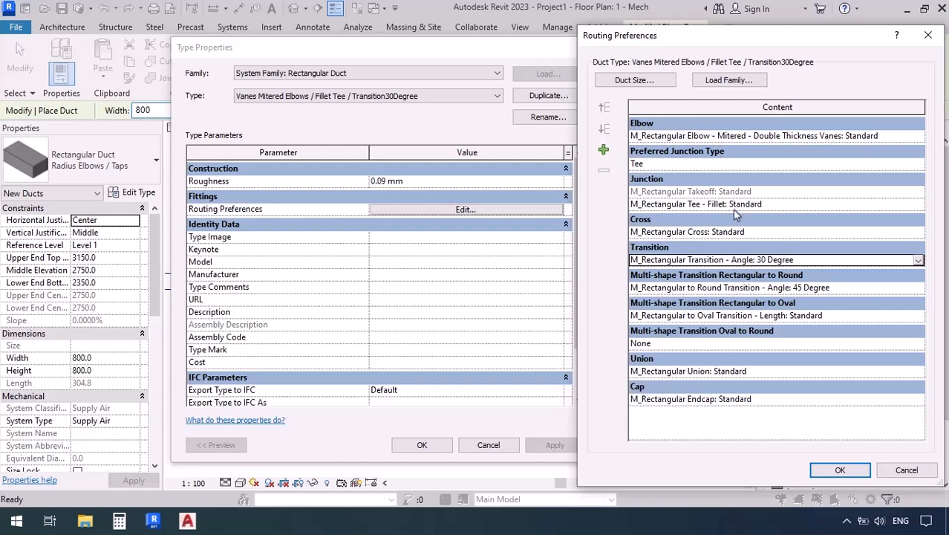
{"action": "left_click", "coordinate": [824, 472]}
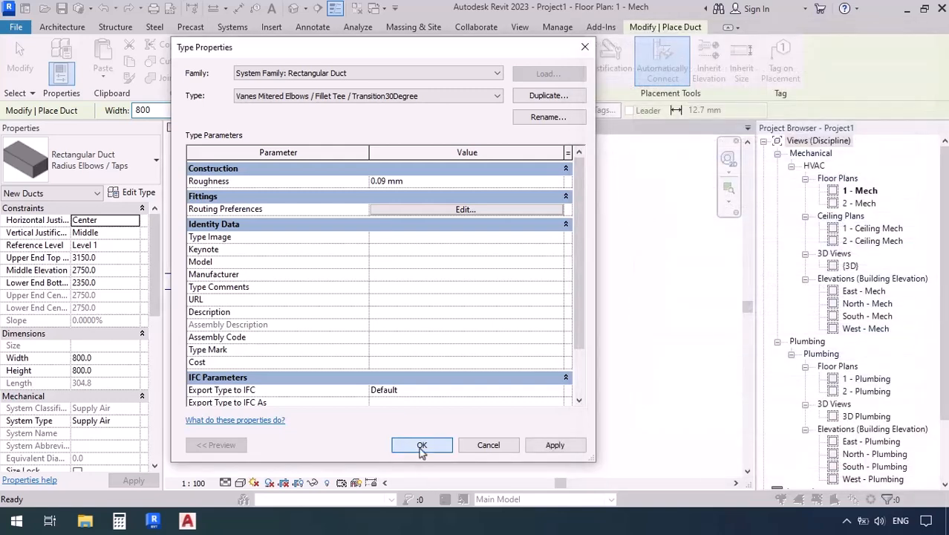
{"action": "left_click", "coordinate": [420, 446]}
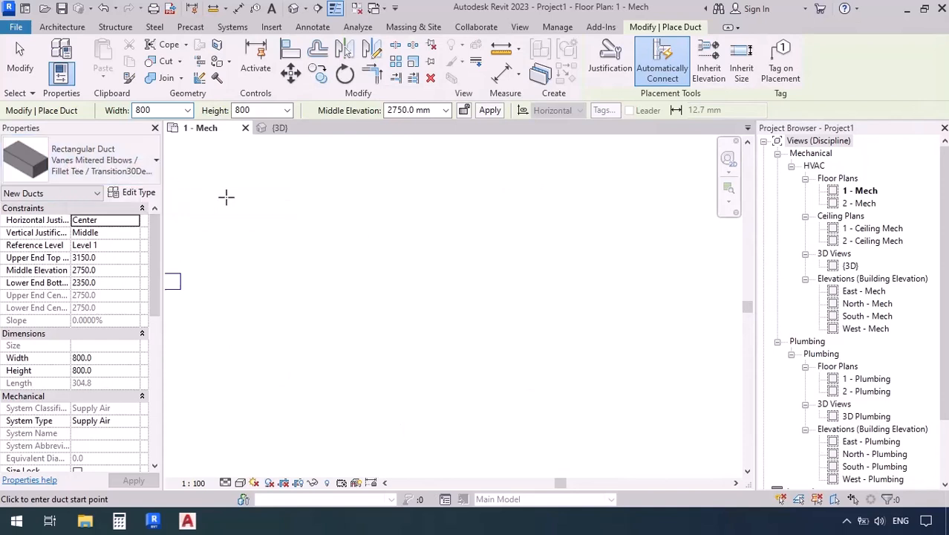
Draw a stepped 800 x 800 duct run: about 3500 mm right, 3700 mm down, and 7600 mm right.
{"action": "left_click", "coordinate": [302, 248]}
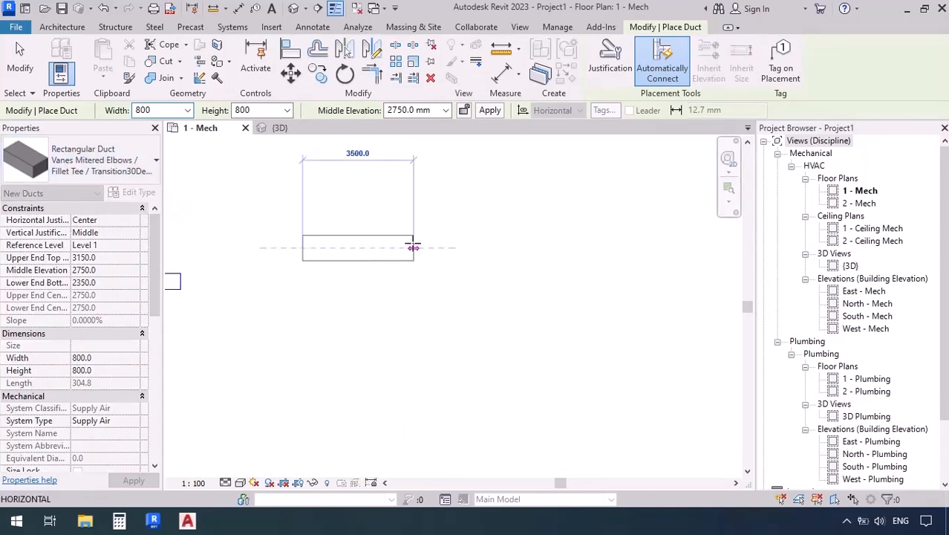
{"action": "left_click", "coordinate": [414, 247]}
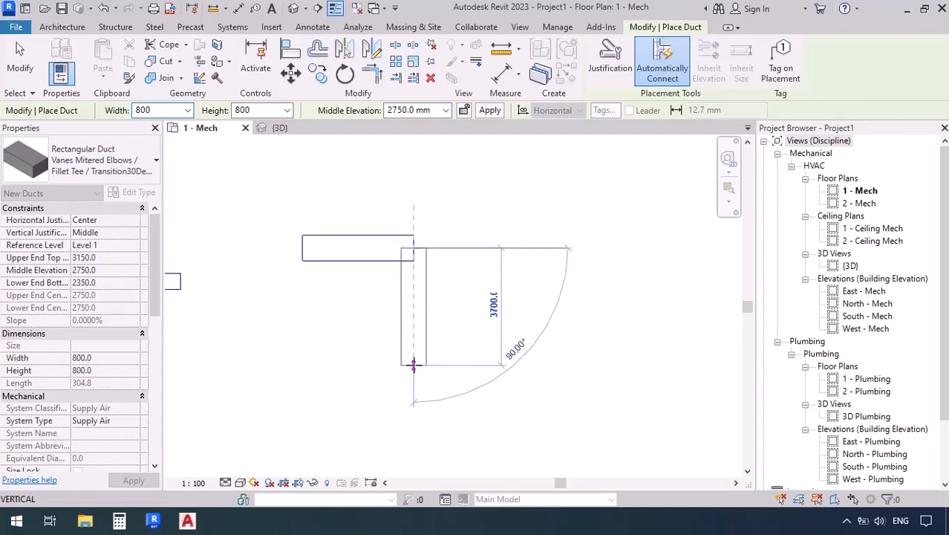
{"action": "left_click", "coordinate": [414, 365]}
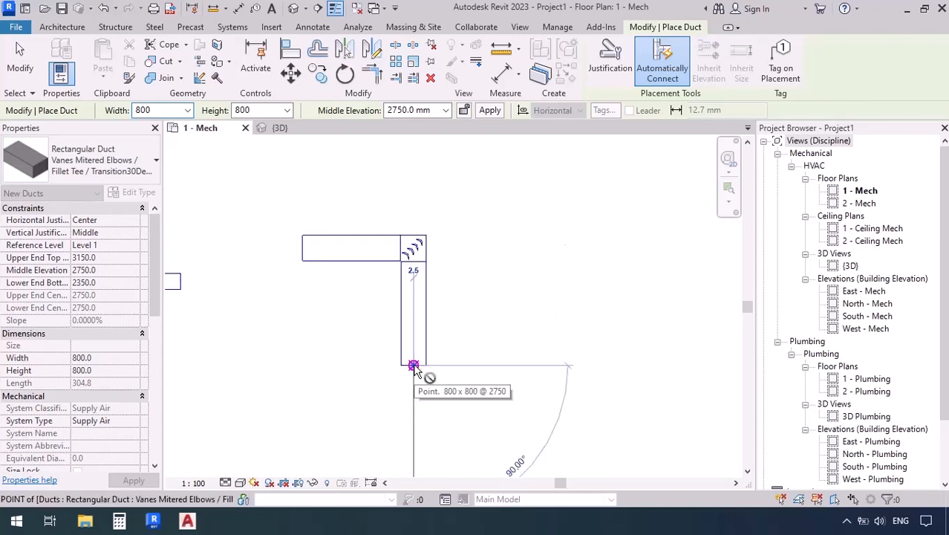
{"action": "scroll", "coordinate": [414, 366], "scroll_direction": "up", "scroll_amount": 4}
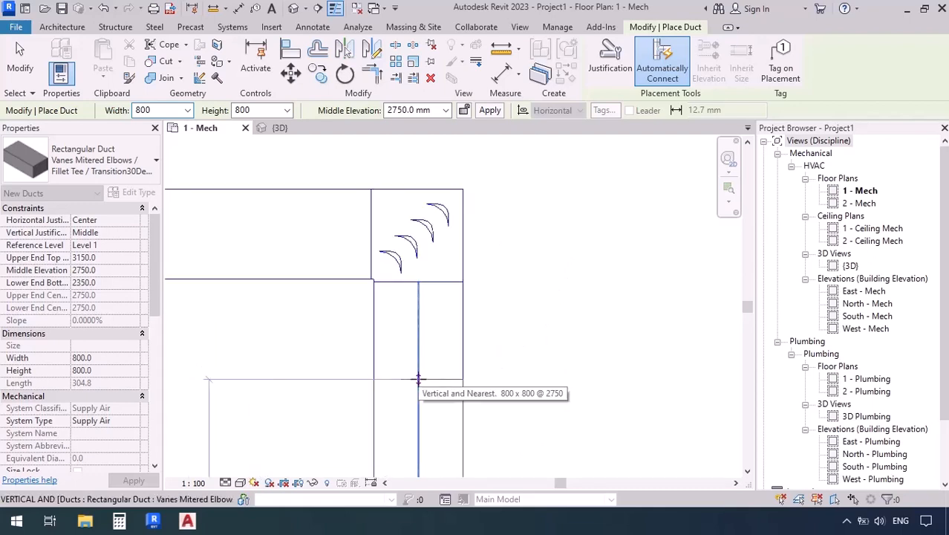
{"action": "scroll", "coordinate": [374, 236], "scroll_direction": "down", "scroll_amount": 5}
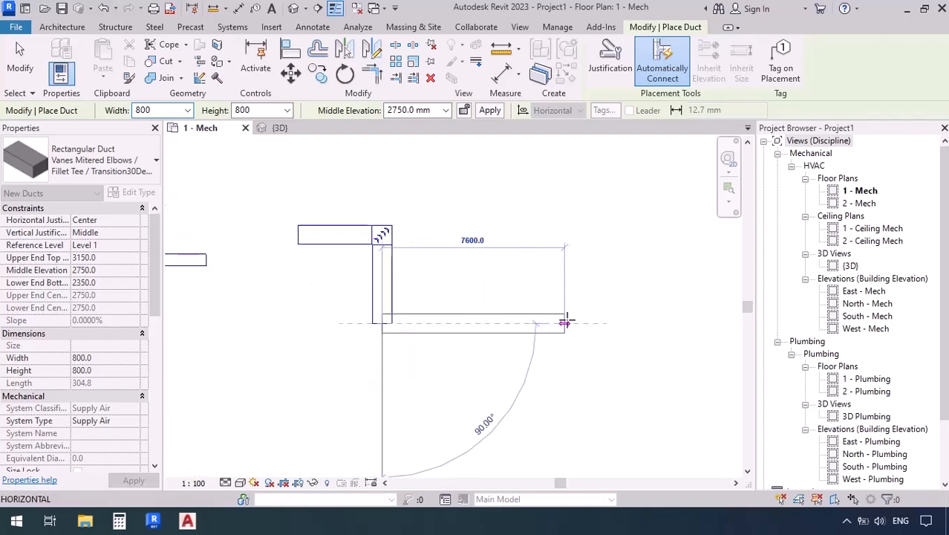
{"action": "left_click", "coordinate": [567, 324]}
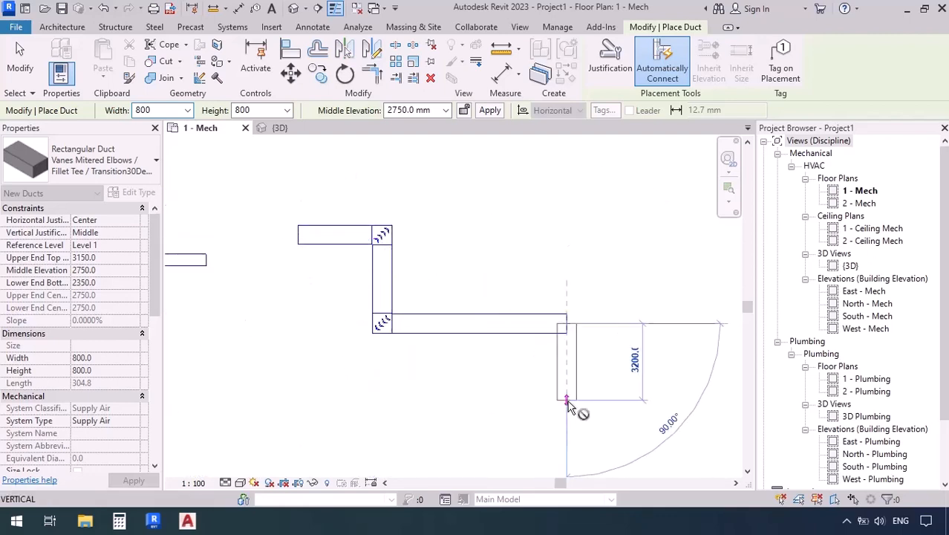
{"action": "key", "text": "Escape"}
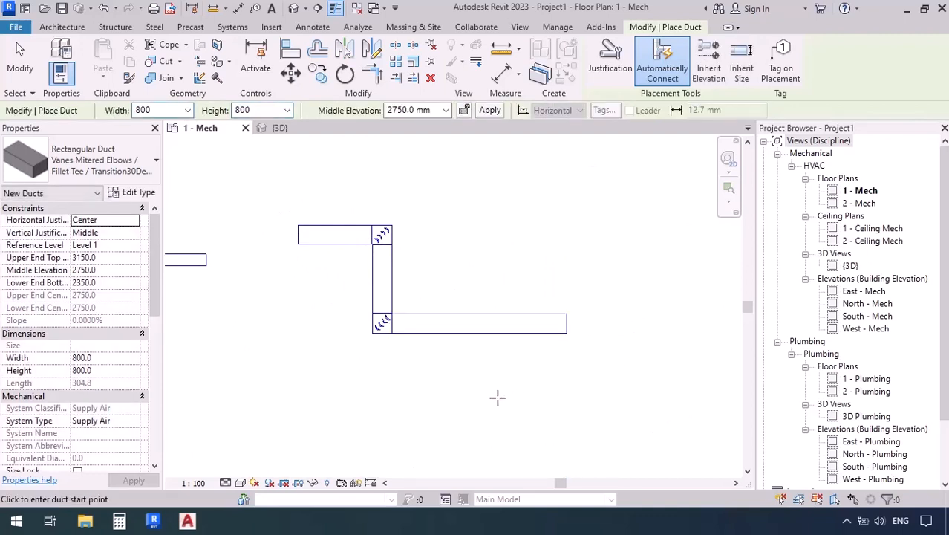
Draw an 800 x 800 branch duct about 3400 mm downward from the middle of the lower horizontal duct and examine the junction.
{"action": "left_click", "coordinate": [473, 333]}
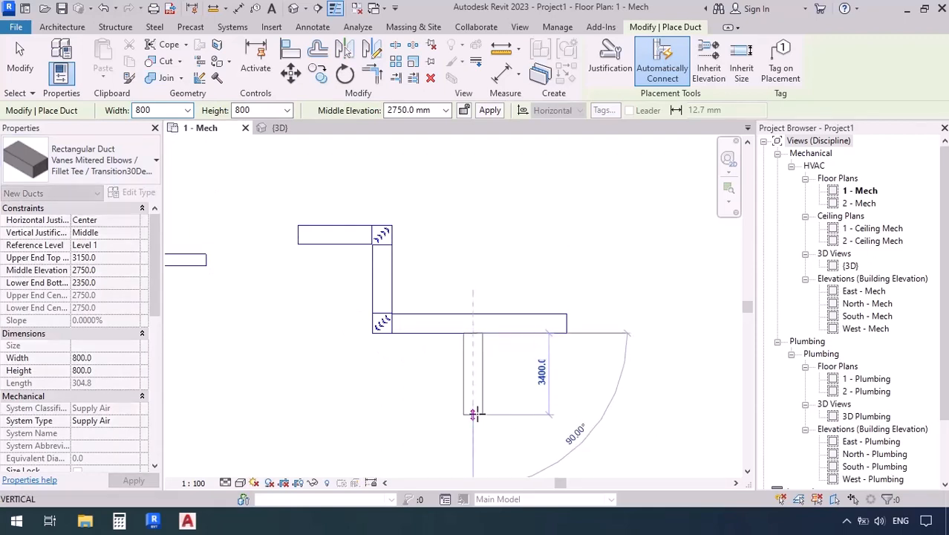
{"action": "left_click", "coordinate": [473, 414]}
{"action": "key", "text": "Escape"}
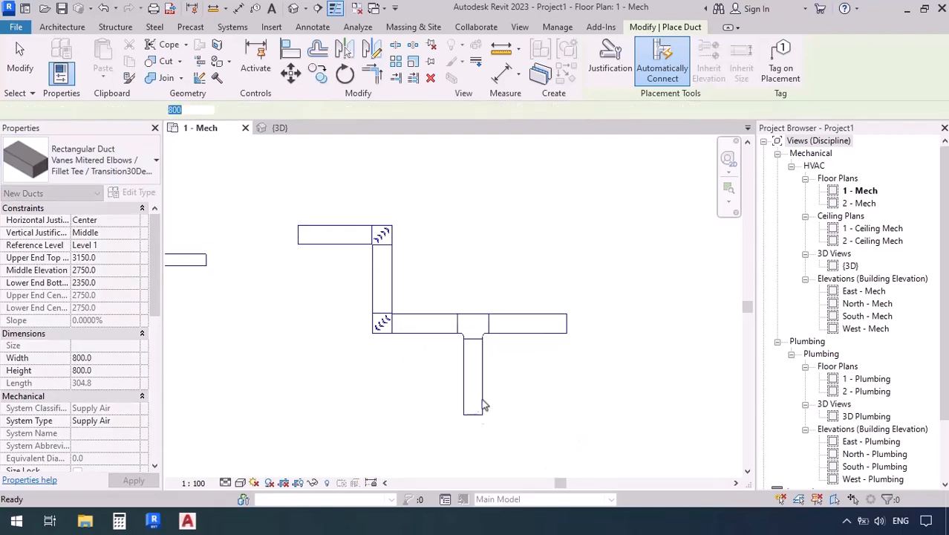
{"action": "scroll", "coordinate": [503, 334], "scroll_direction": "up", "scroll_amount": 2}
{"action": "scroll", "coordinate": [503, 335], "scroll_direction": "up", "scroll_amount": 3}
{"action": "middle_click_drag", "start_coordinate": [498, 383], "coordinate": [562, 408]}
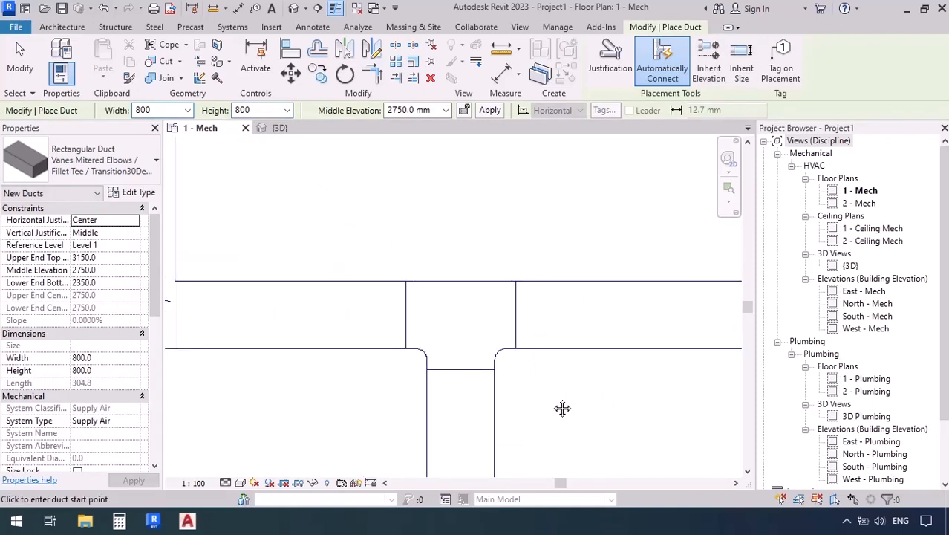
Extend the lower horizontal duct from its open right end with a straight 400 x 400 duct.
{"action": "scroll", "coordinate": [301, 363], "scroll_direction": "down", "scroll_amount": 5}
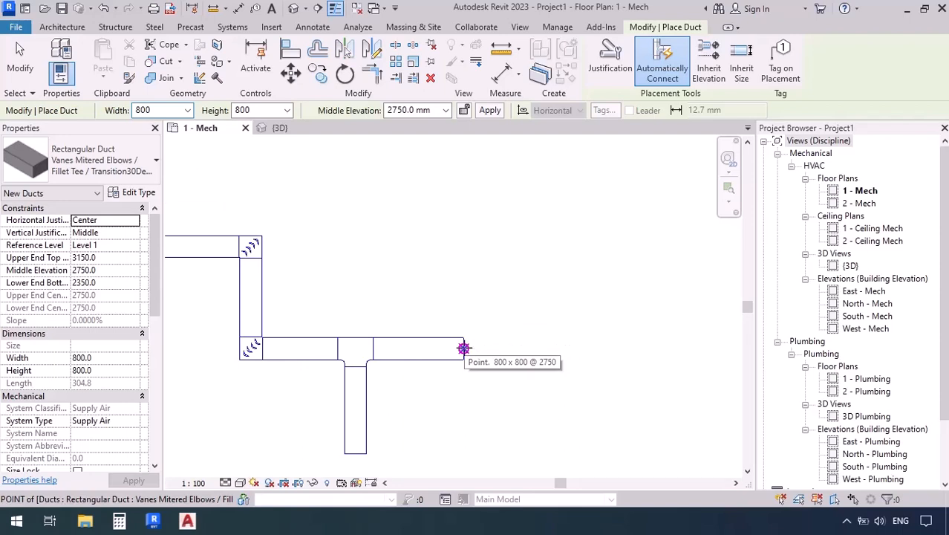
{"action": "left_click", "coordinate": [463, 348]}
{"action": "left_click", "coordinate": [156, 109]}
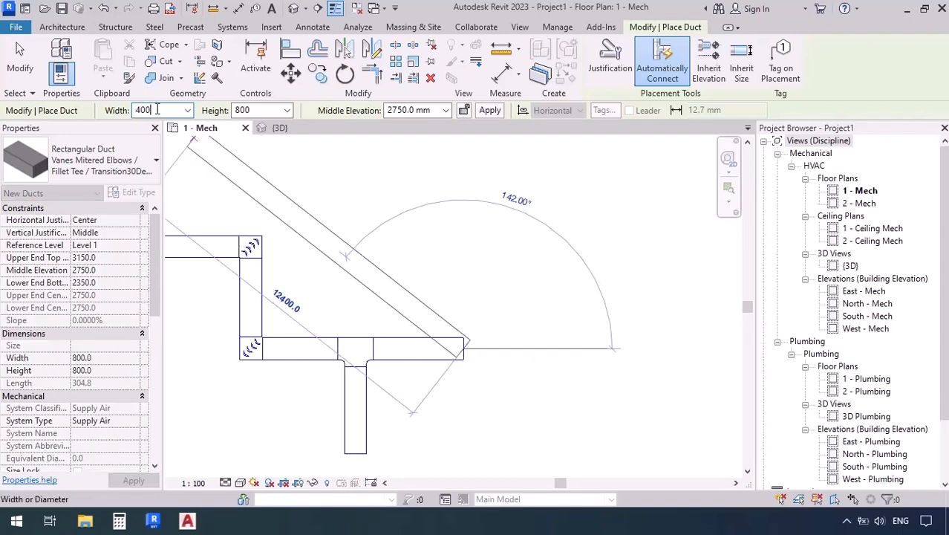
{"action": "type", "text": "400"}
{"action": "left_click", "coordinate": [258, 110]}
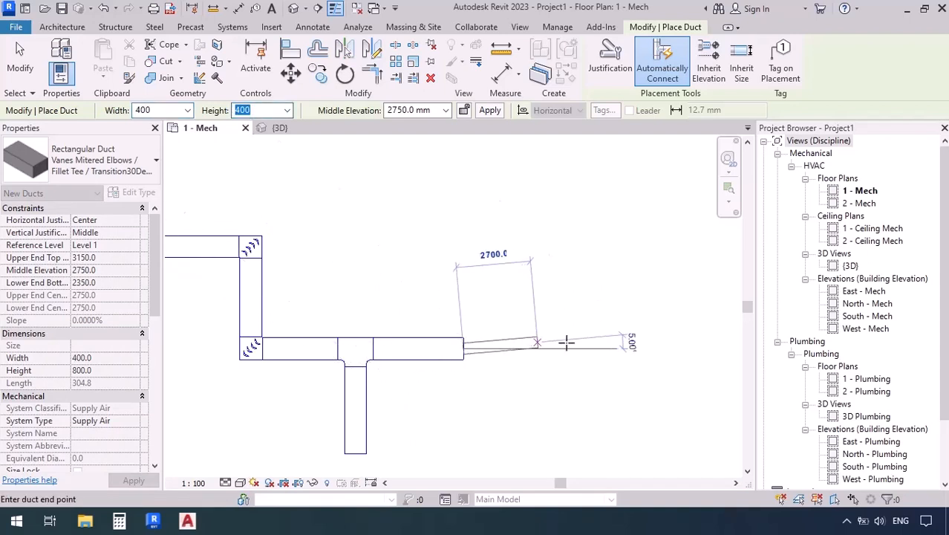
{"action": "left_click", "coordinate": [583, 400]}
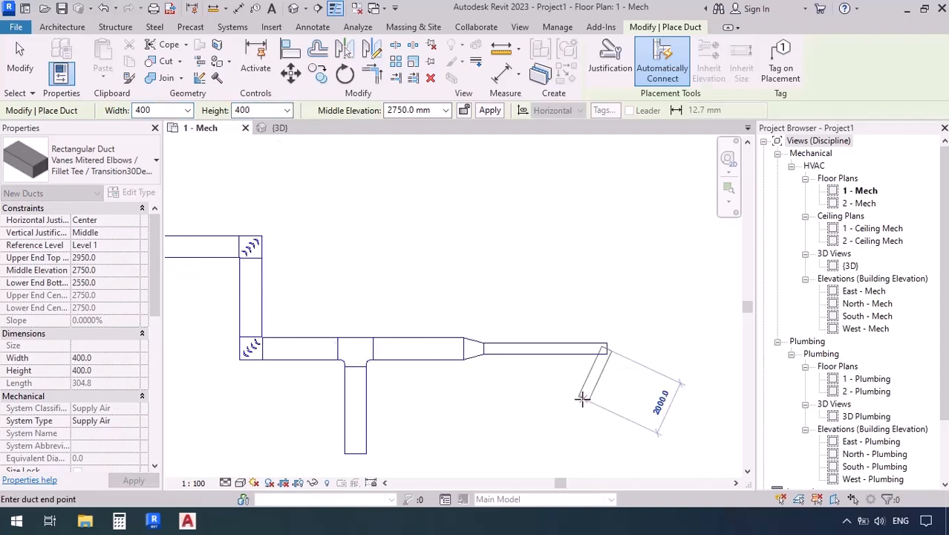
{"action": "key", "text": "Escape"}
{"action": "key", "text": "Escape"}
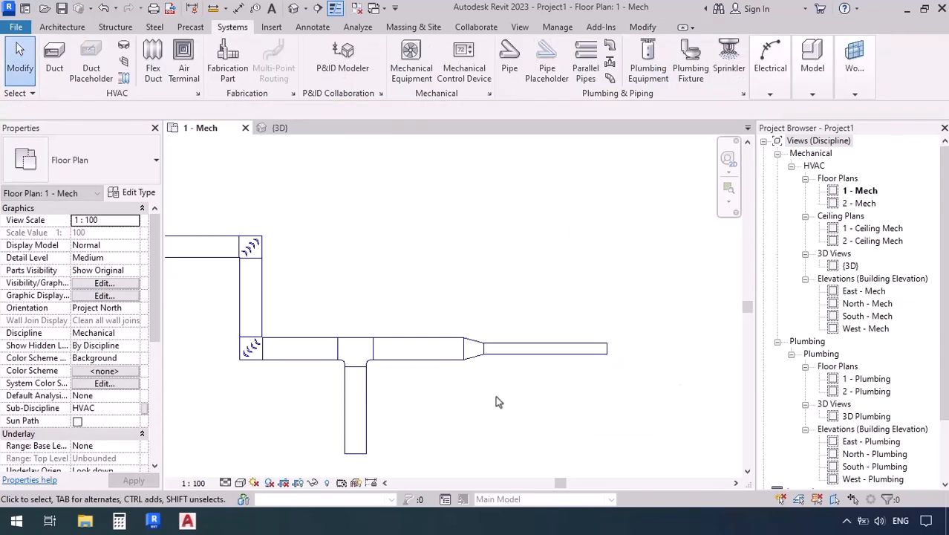
Check the family and type of the transition between the 800 x 800 and 400 x 400 ducts, and review the whole run.
{"action": "left_click", "coordinate": [473, 349]}
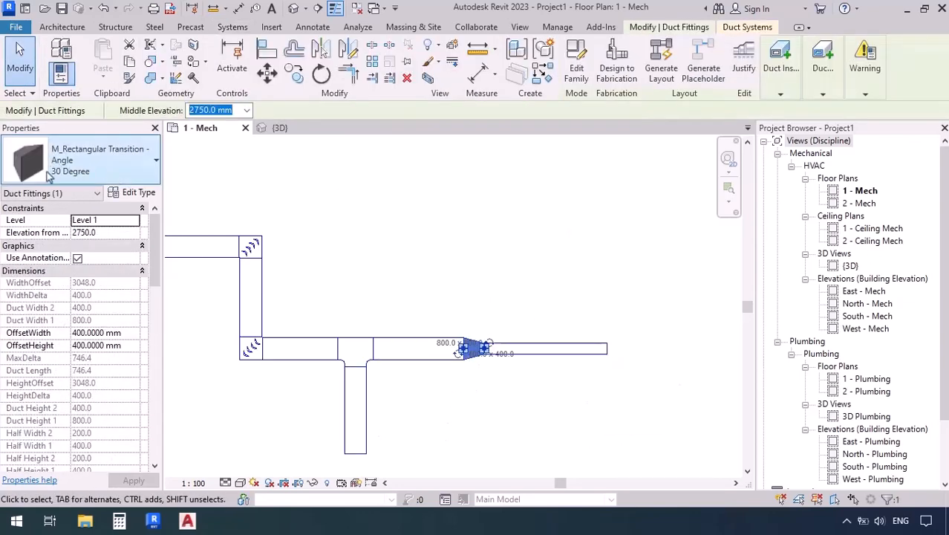
{"action": "scroll", "coordinate": [468, 248], "scroll_direction": "down", "scroll_amount": 2}
{"action": "key", "text": "Escape"}
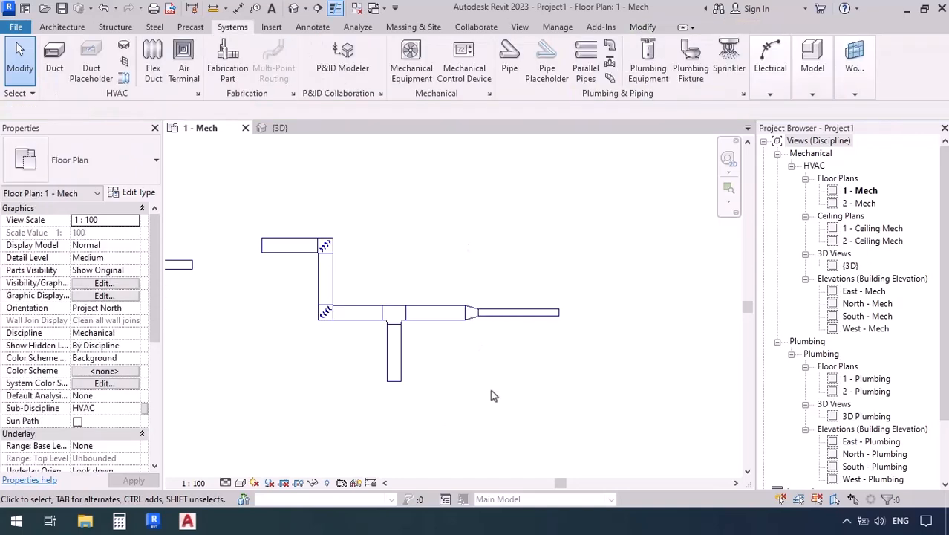
{"action": "scroll", "coordinate": [302, 287], "scroll_direction": "up", "scroll_amount": 2}
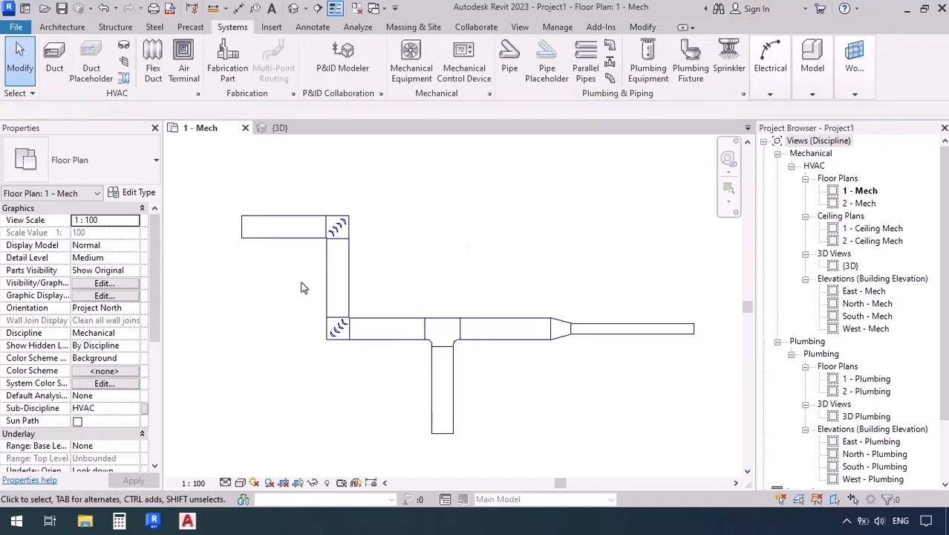
{"action": "middle_click_drag", "start_coordinate": [301, 288], "coordinate": [301, 315]}
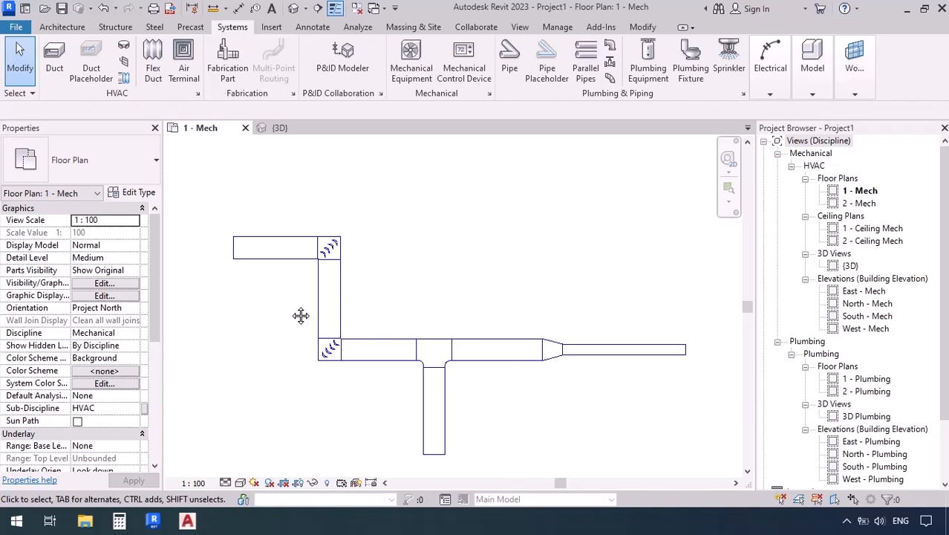
Set up a new rectangular duct with type Mitered Elbows / Tees, width 800 and height 800.
{"action": "left_click", "coordinate": [54, 58]}
{"action": "left_click", "coordinate": [100, 159]}
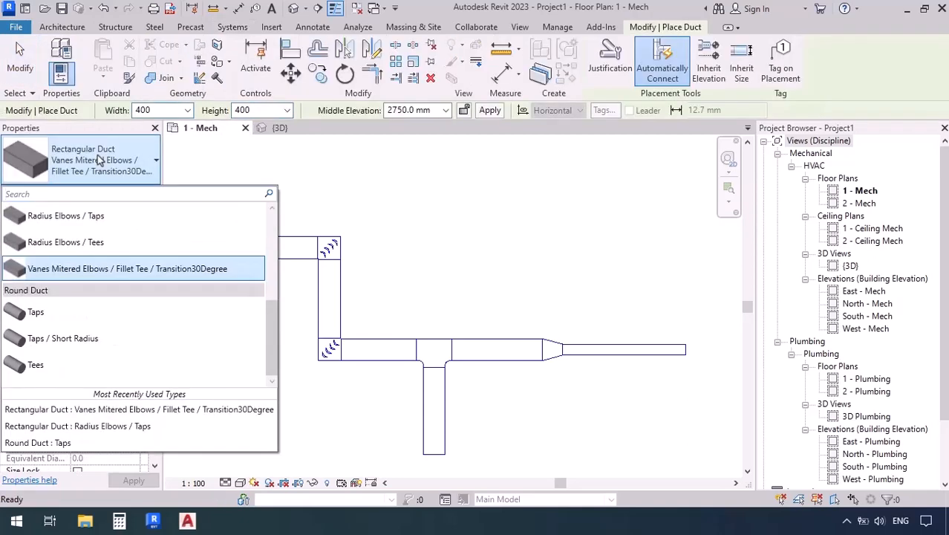
{"action": "scroll", "coordinate": [89, 242], "scroll_direction": "up", "scroll_amount": 1}
{"action": "left_click", "coordinate": [94, 260]}
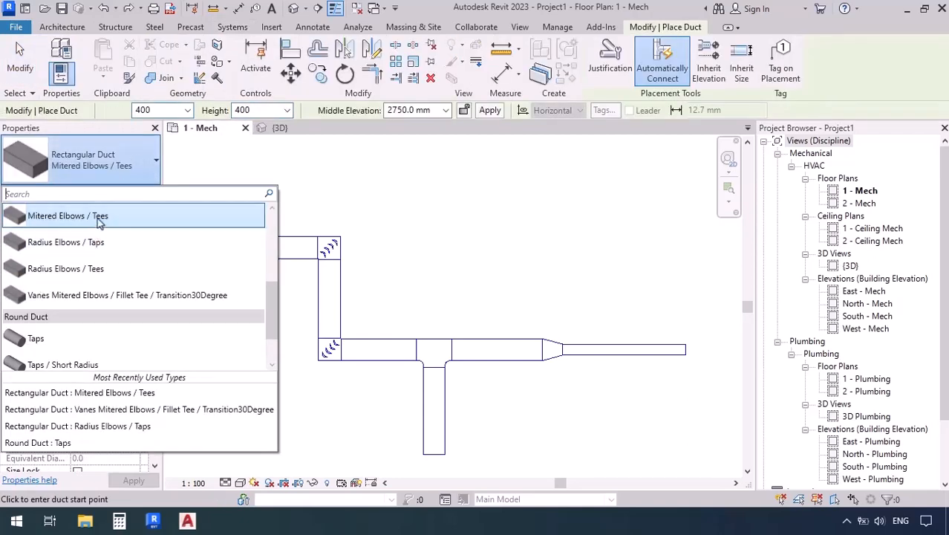
{"action": "left_click", "coordinate": [99, 218]}
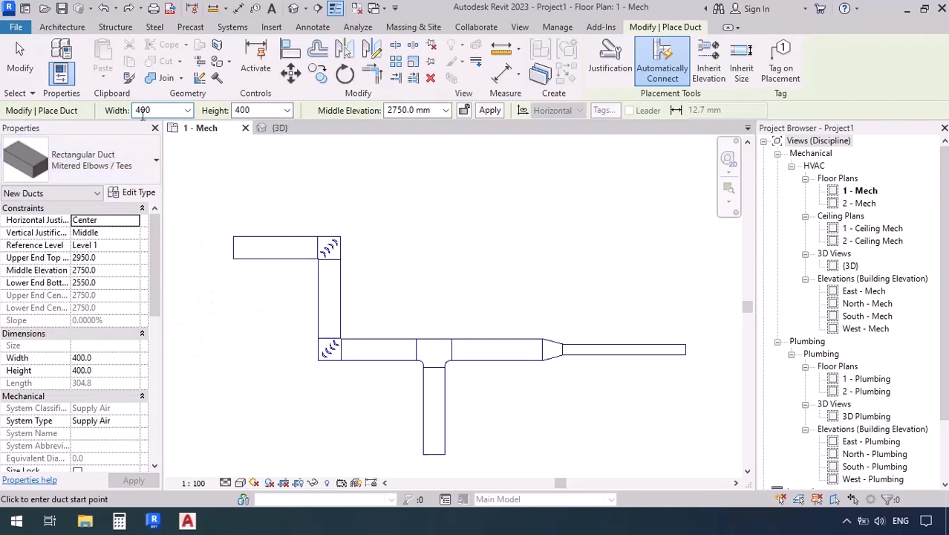
{"action": "left_click", "coordinate": [159, 110]}
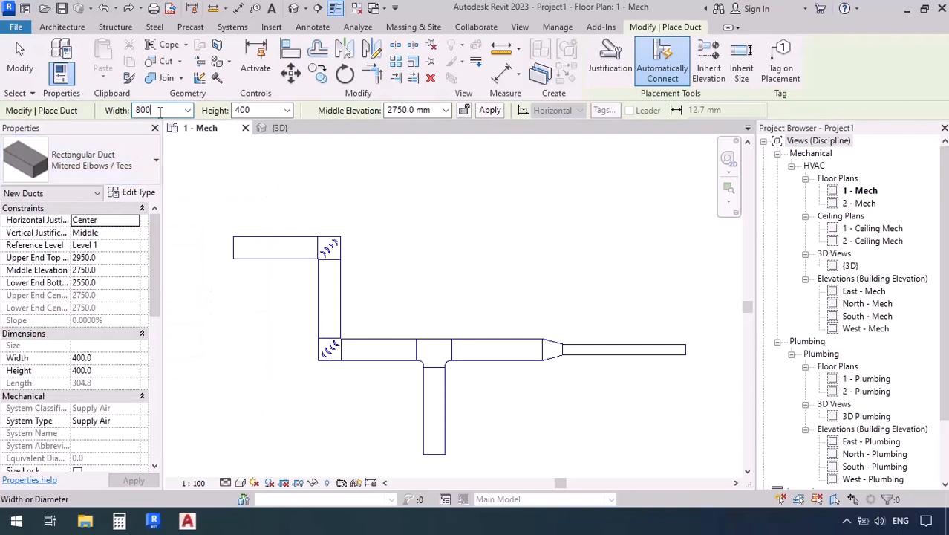
{"action": "type", "text": "800"}
{"action": "left_click", "coordinate": [263, 110]}
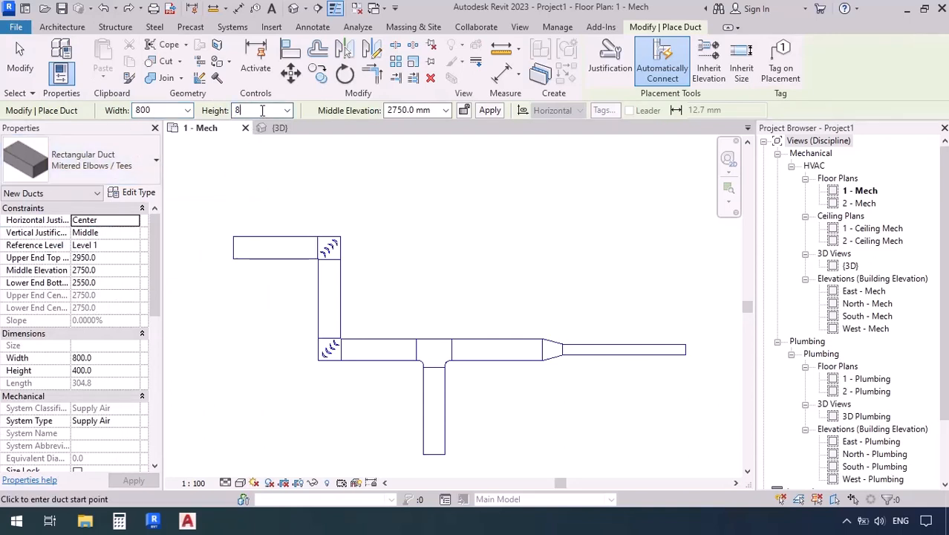
{"action": "type", "text": "800"}
Draw a second stepped duct run above the vaned one: right from its start, about 3900 mm down, and right again.
{"action": "left_click", "coordinate": [234, 195]}
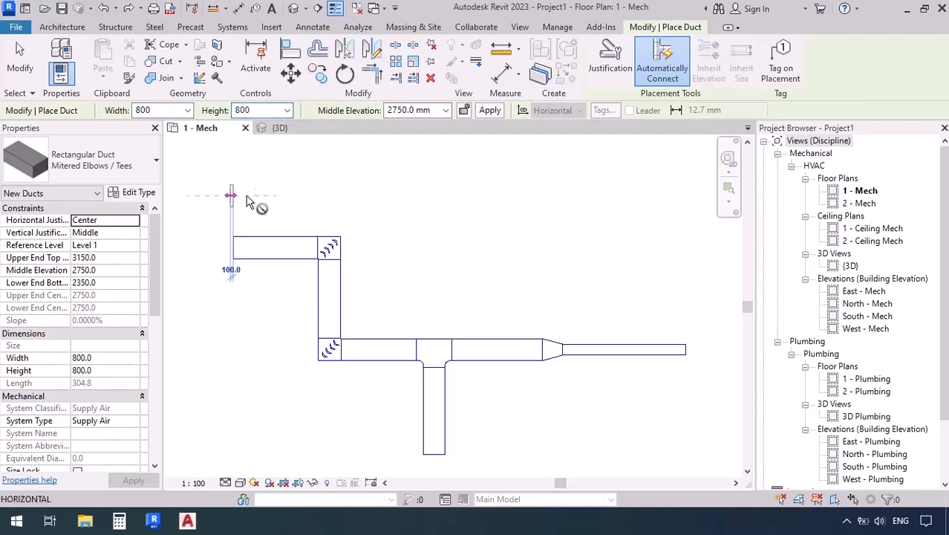
{"action": "left_click", "coordinate": [369, 196]}
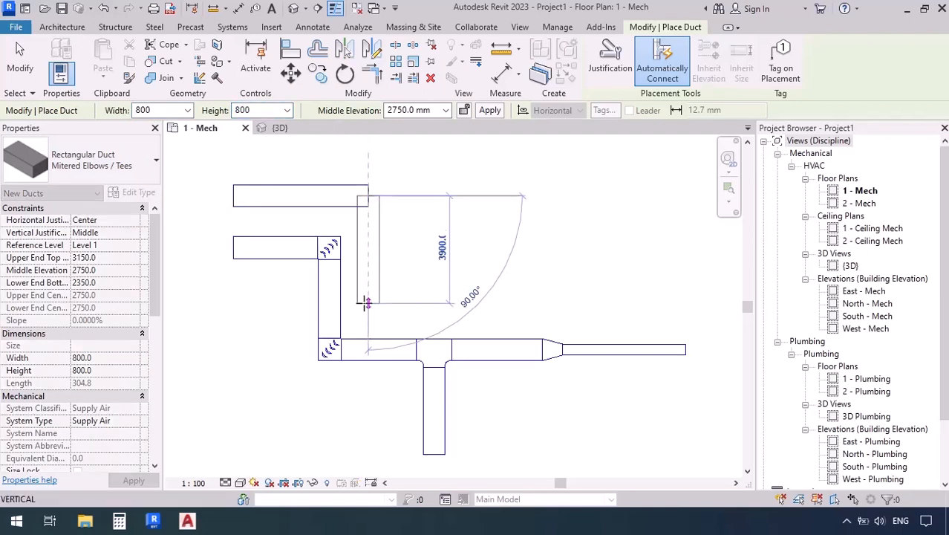
{"action": "left_click", "coordinate": [368, 303]}
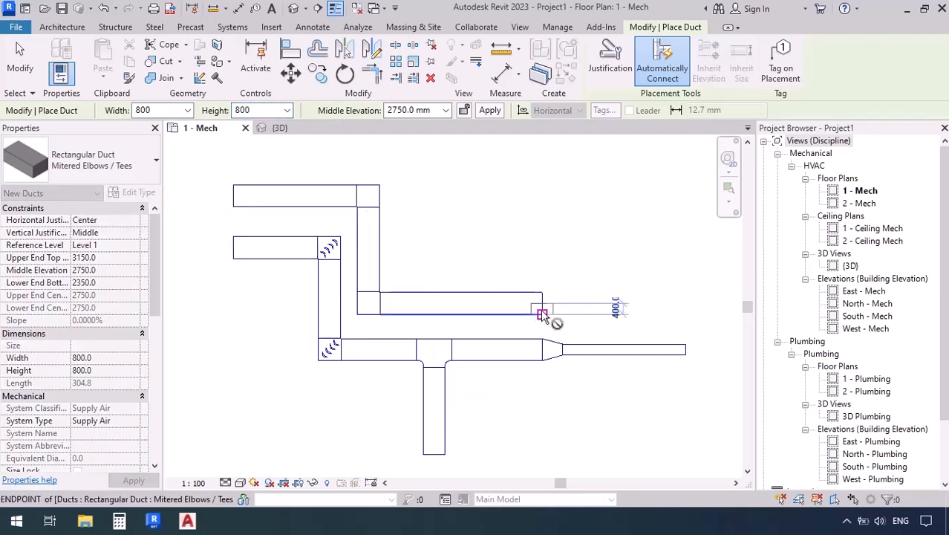
{"action": "left_click", "coordinate": [543, 315]}
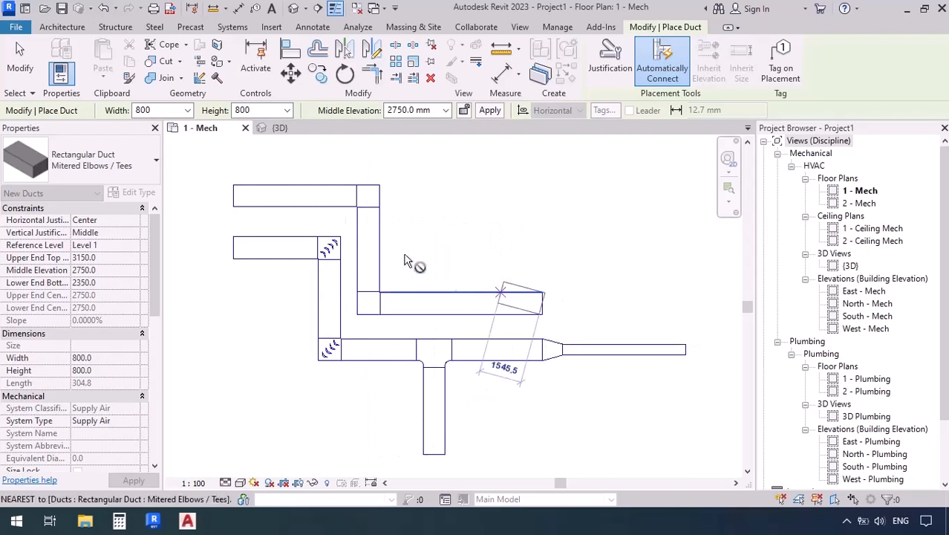
Extend the second run with a 400 x 400 duct about 5200 mm long, ending in line with the lower run's end.
{"action": "left_click", "coordinate": [165, 111]}
{"action": "type", "text": "40"}
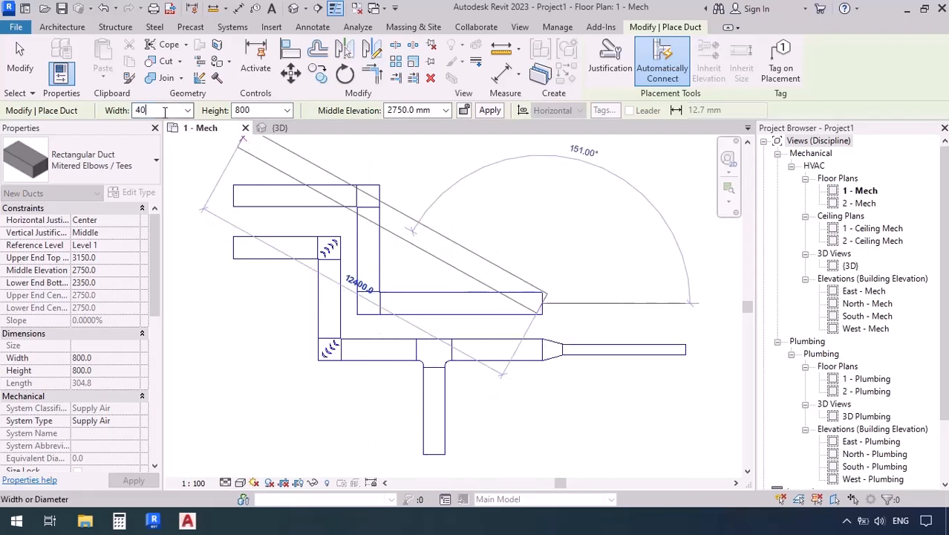
{"action": "type", "text": "0"}
{"action": "left_click", "coordinate": [263, 110]}
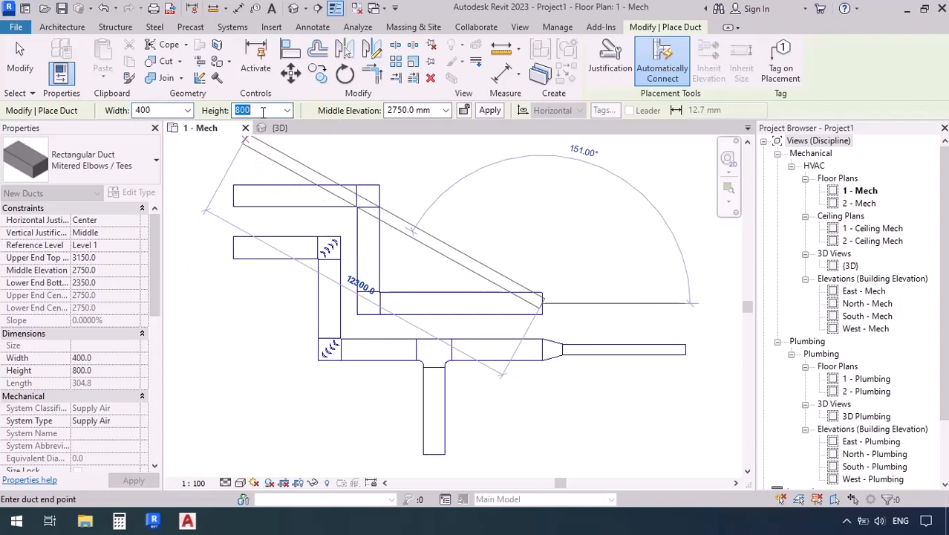
{"action": "type", "text": "400"}
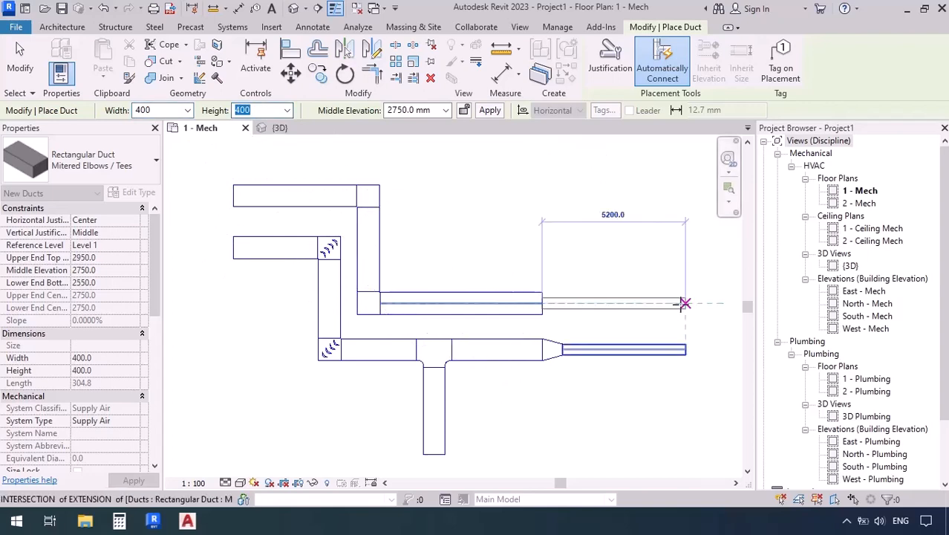
{"action": "left_click", "coordinate": [682, 304]}
{"action": "key", "text": "Escape"}
{"action": "key", "text": "Escape"}
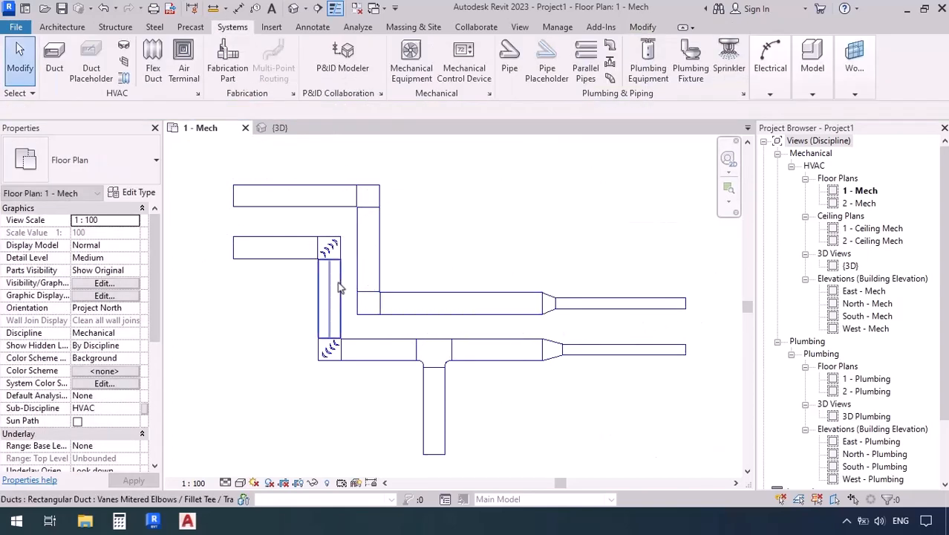
Compare the elbow fittings and transitions of the two duct runs, checking the upper run's lower elbow type.
{"action": "scroll", "coordinate": [352, 317], "scroll_direction": "up", "scroll_amount": 2}
{"action": "scroll", "coordinate": [352, 317], "scroll_direction": "up", "scroll_amount": 2}
{"action": "left_click", "coordinate": [383, 308]}
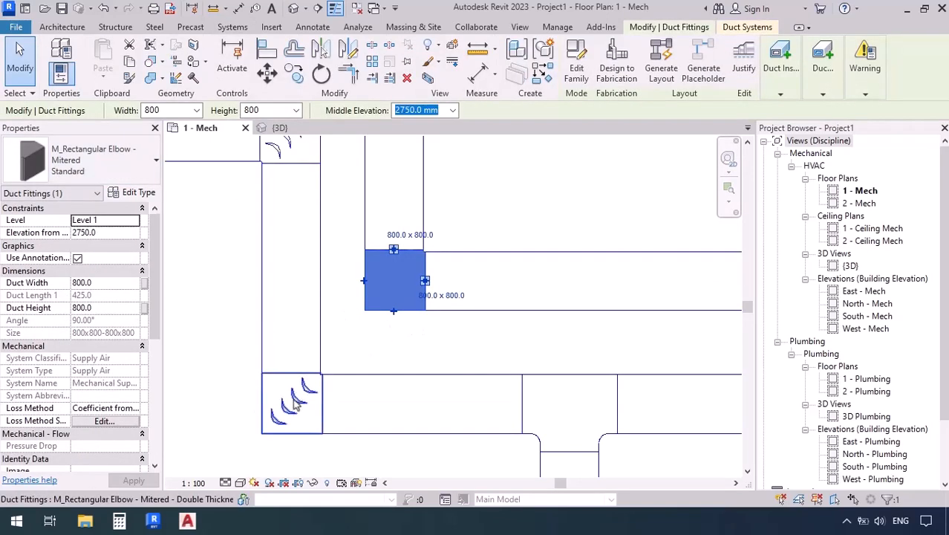
{"action": "scroll", "coordinate": [296, 404], "scroll_direction": "down", "scroll_amount": 3}
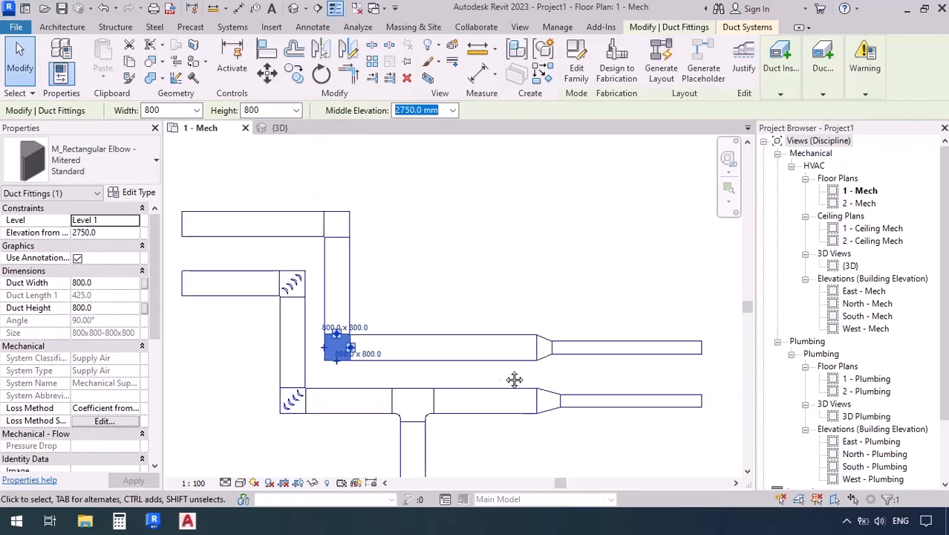
{"action": "left_click", "coordinate": [514, 380]}
{"action": "scroll", "coordinate": [509, 364], "scroll_direction": "up", "scroll_amount": 4}
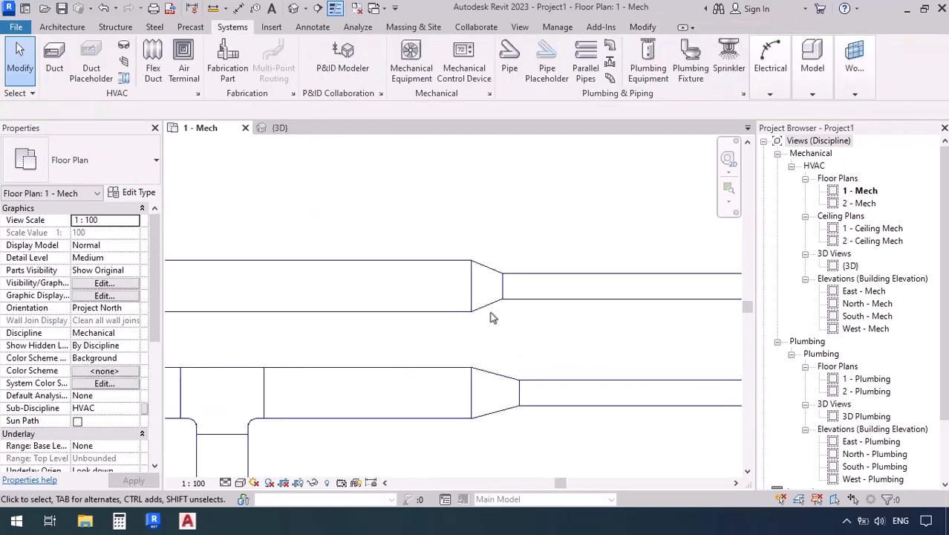
Check the fitting types of the upper and lower runs' transitions to compare their angles.
{"action": "left_click", "coordinate": [504, 355]}
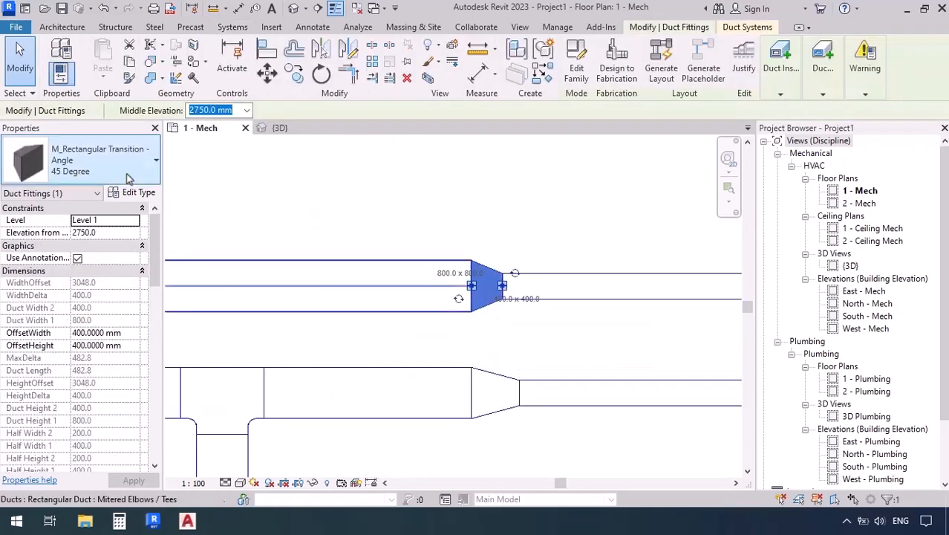
{"action": "left_click", "coordinate": [482, 379]}
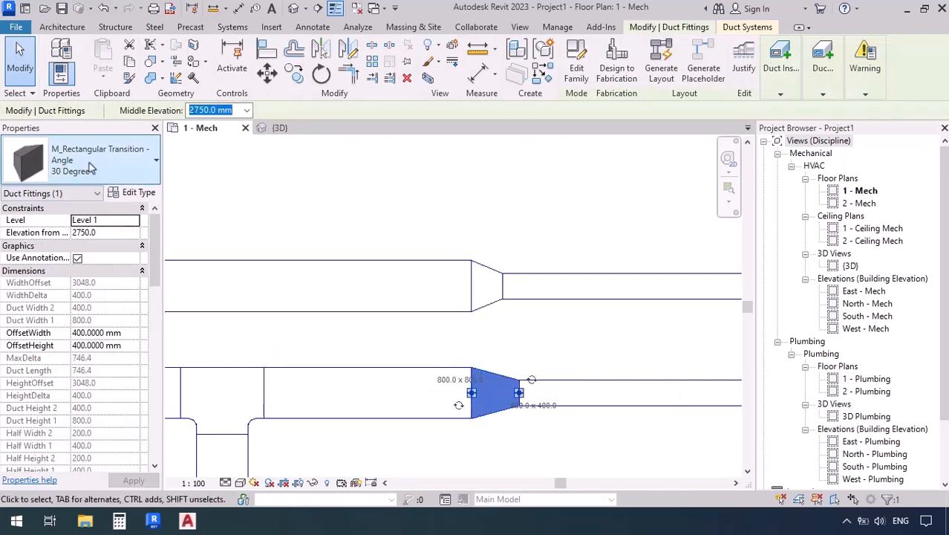
{"action": "left_click", "coordinate": [293, 223]}
Draw an 800 x 800 branch duct straight up from the upper run, aligned with the lower run's branch and ending above the run's topmost duct.
{"action": "scroll", "coordinate": [250, 221], "scroll_direction": "down", "scroll_amount": 3}
{"action": "middle_click_drag", "start_coordinate": [251, 221], "coordinate": [416, 287]}
{"action": "key", "text": "d"}
{"action": "key", "text": "t"}
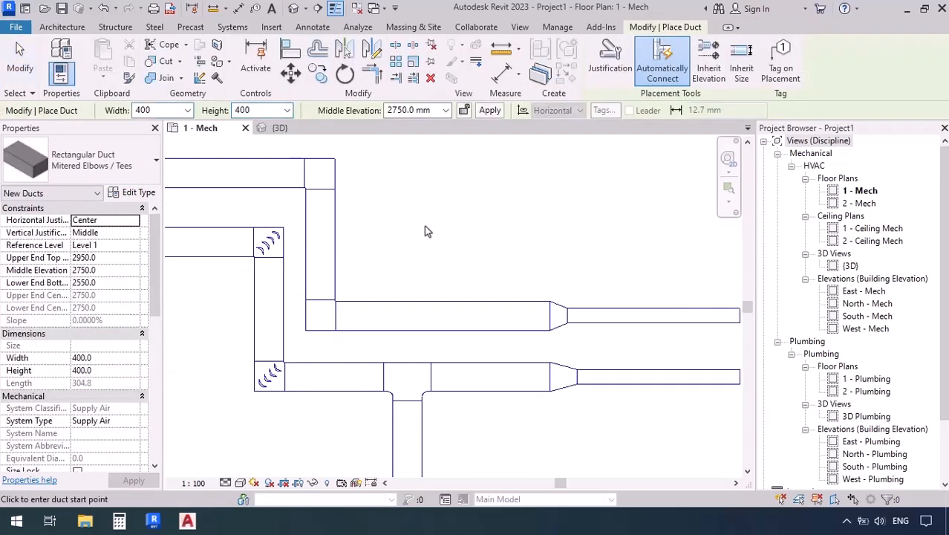
{"action": "left_click", "coordinate": [160, 112]}
{"action": "type", "text": "800"}
{"action": "left_click", "coordinate": [254, 110]}
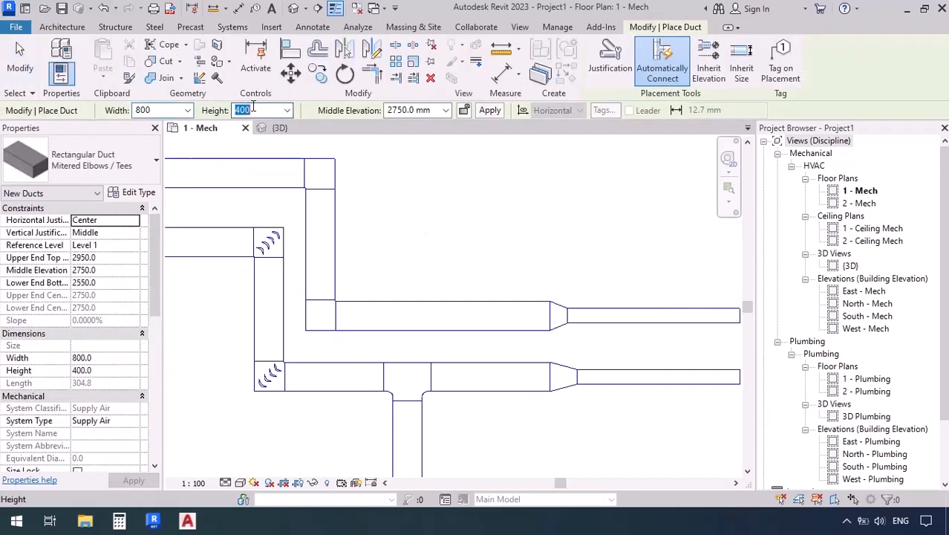
{"action": "type", "text": "800"}
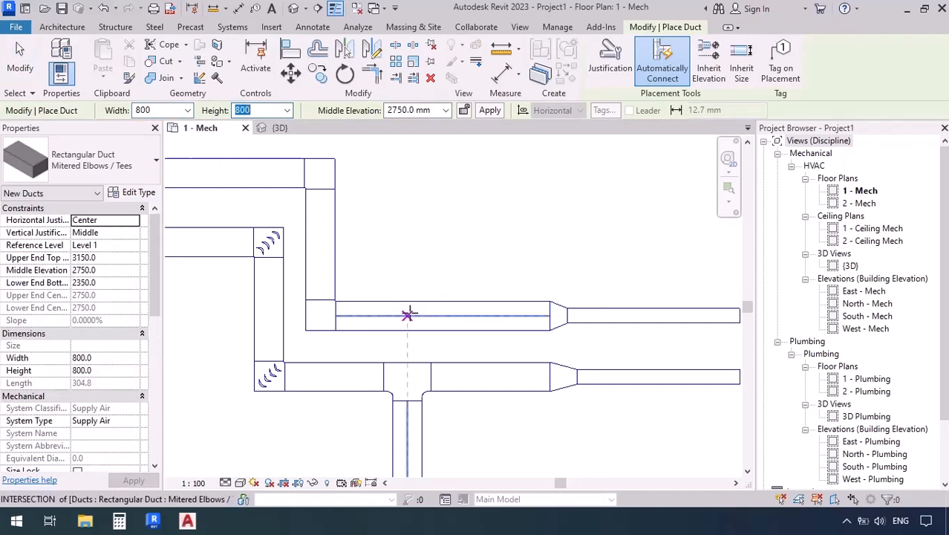
{"action": "left_click", "coordinate": [407, 313]}
{"action": "scroll", "coordinate": [410, 210], "scroll_direction": "down", "scroll_amount": 2}
{"action": "middle_click_drag", "start_coordinate": [410, 211], "coordinate": [411, 245]}
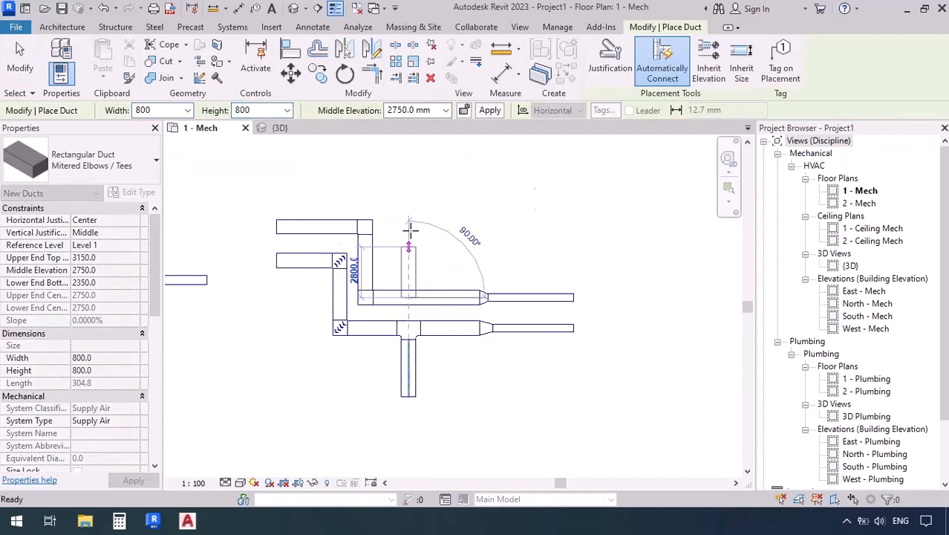
{"action": "left_click", "coordinate": [408, 182]}
{"action": "key", "text": "Escape"}
{"action": "key", "text": "Escape"}
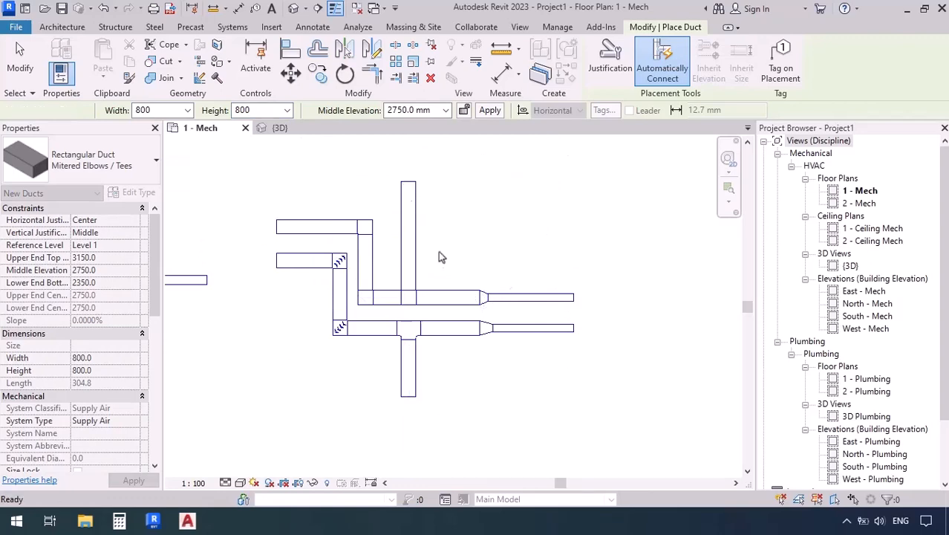
Inspect the upper run's new tee up close and compare its type and shape with the lower run's tee.
{"action": "scroll", "coordinate": [405, 310], "scroll_direction": "up", "scroll_amount": 4}
{"action": "scroll", "coordinate": [405, 313], "scroll_direction": "up", "scroll_amount": 3}
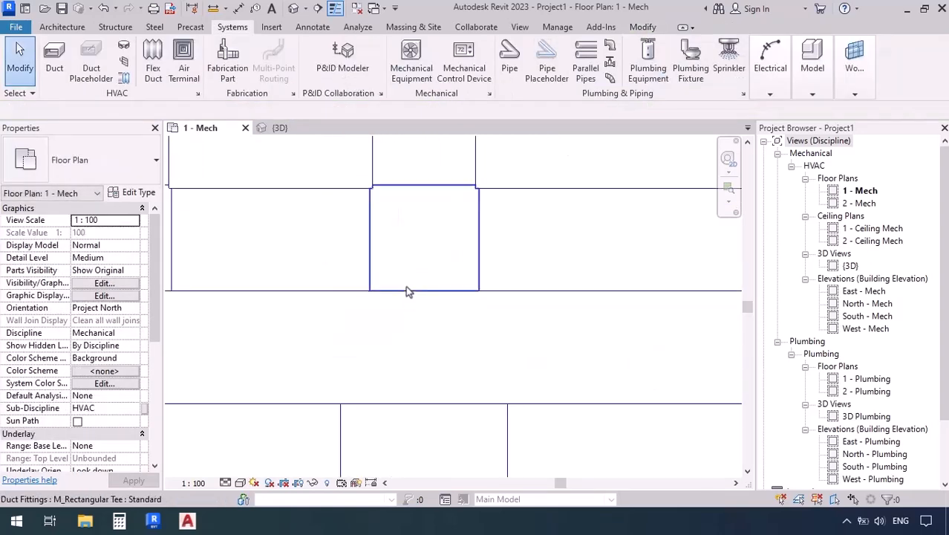
{"action": "left_click", "coordinate": [391, 260]}
{"action": "scroll", "coordinate": [366, 193], "scroll_direction": "up", "scroll_amount": 5}
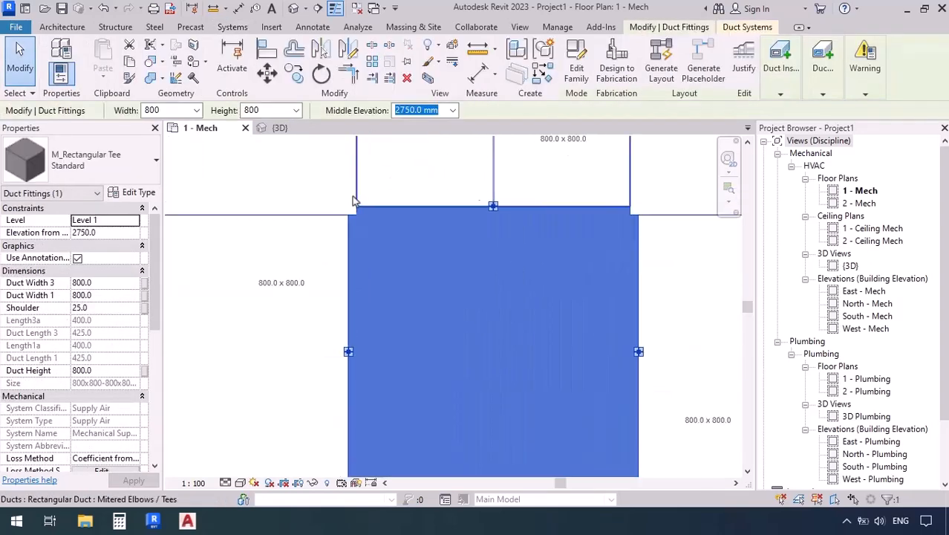
{"action": "scroll", "coordinate": [362, 178], "scroll_direction": "down", "scroll_amount": 3}
{"action": "scroll", "coordinate": [362, 175], "scroll_direction": "down", "scroll_amount": 4}
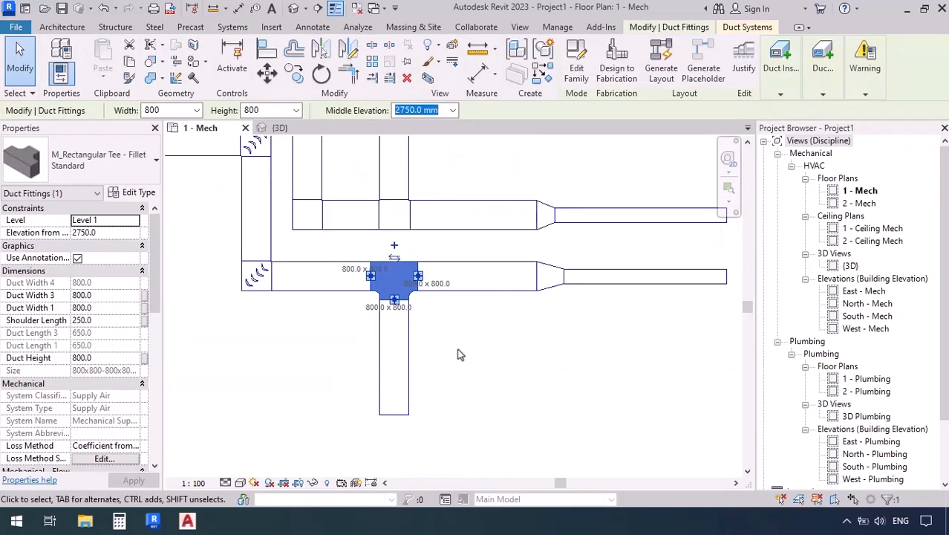
{"action": "scroll", "coordinate": [458, 349], "scroll_direction": "down", "scroll_amount": 3}
{"action": "left_click", "coordinate": [462, 360]}
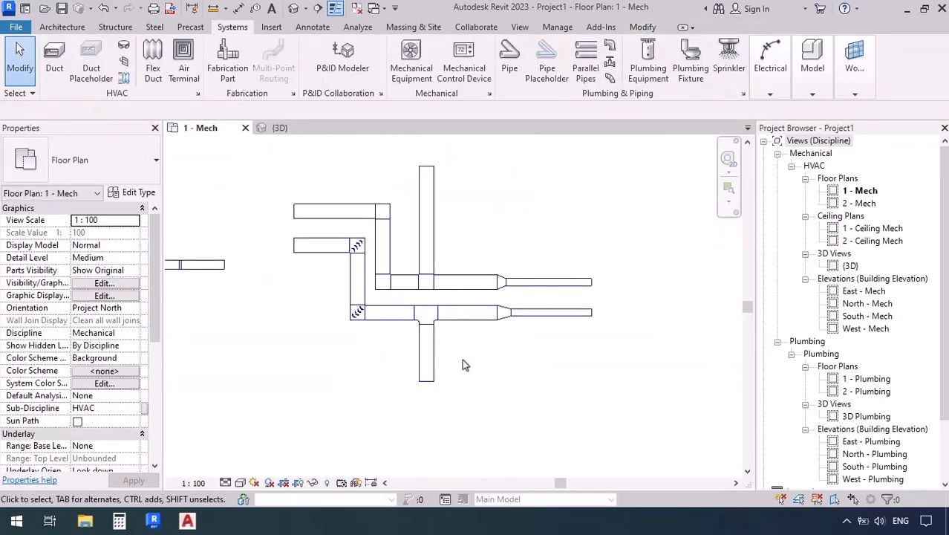